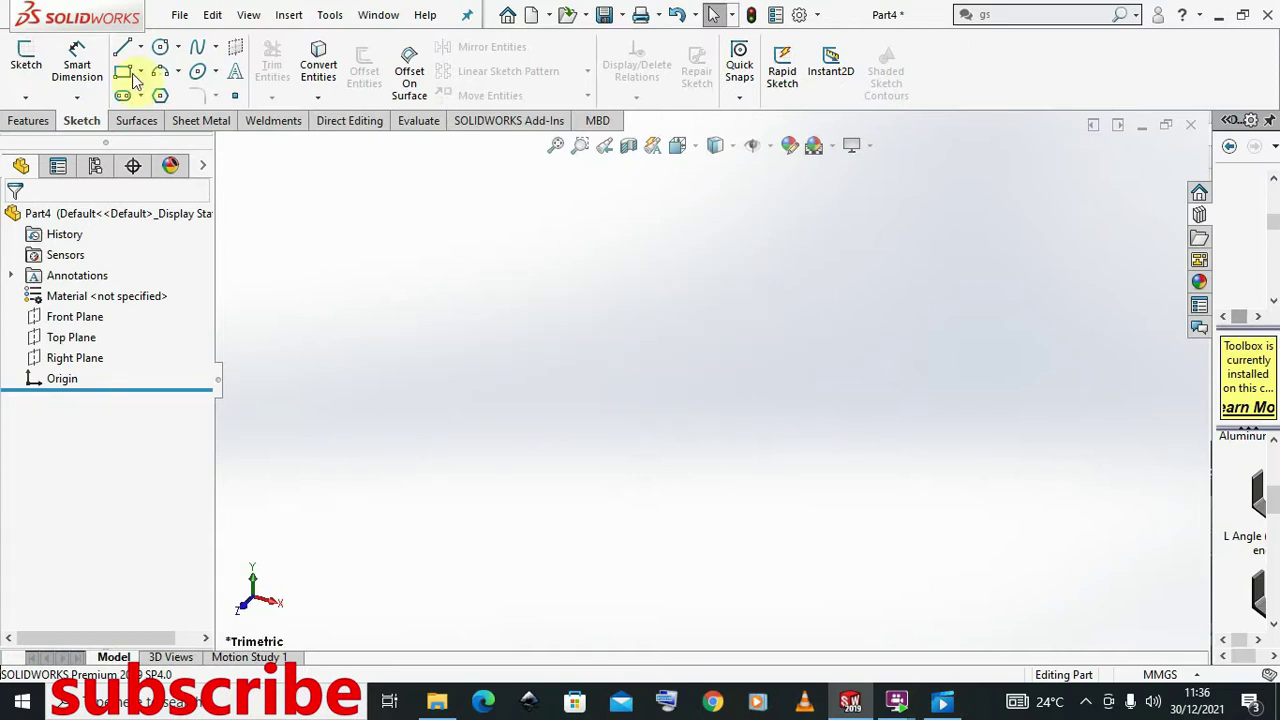
# - Start a new sketch on the Front Plane
pyautogui.click(85, 119)
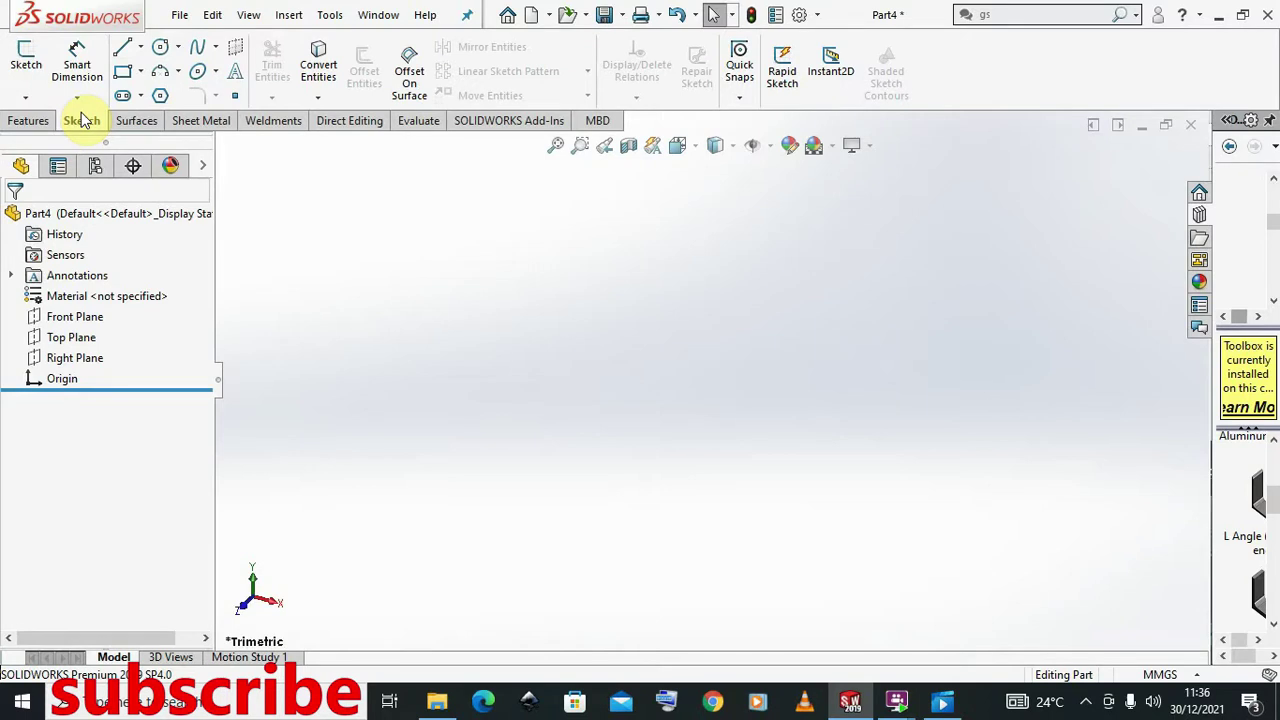
pyautogui.click(313, 98)
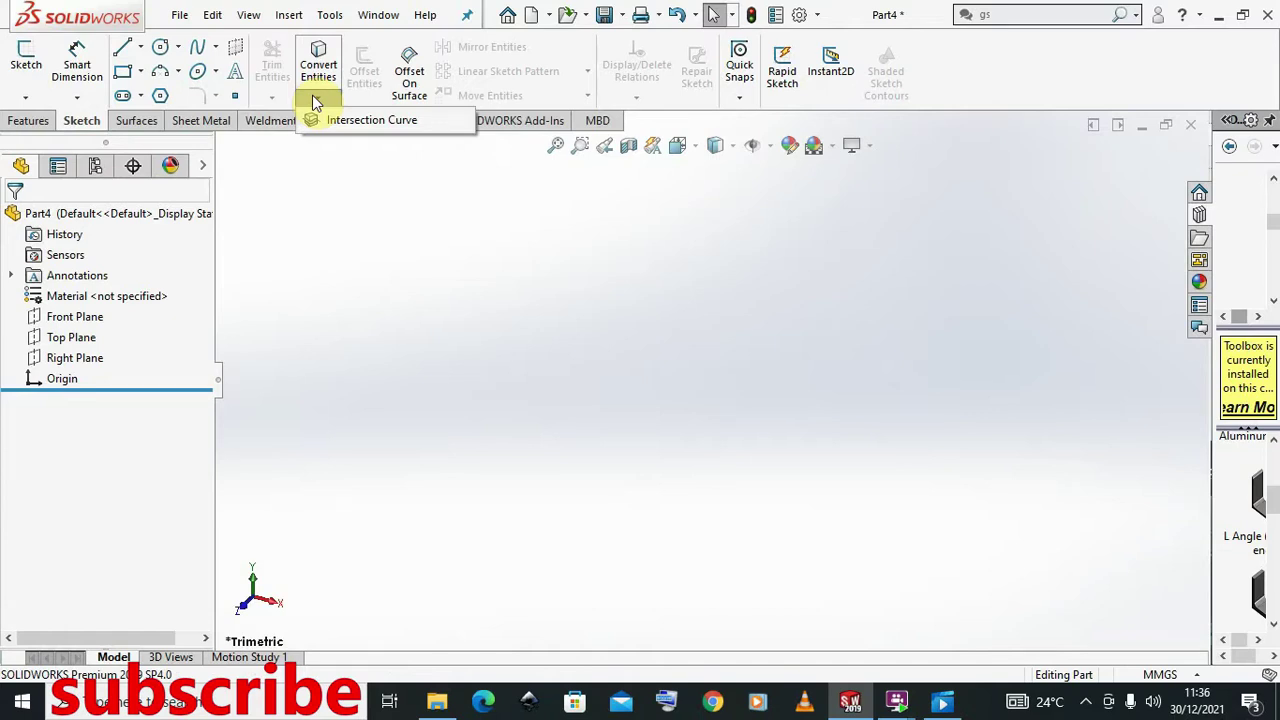
pyautogui.click(25, 97)
pyautogui.click(26, 57)
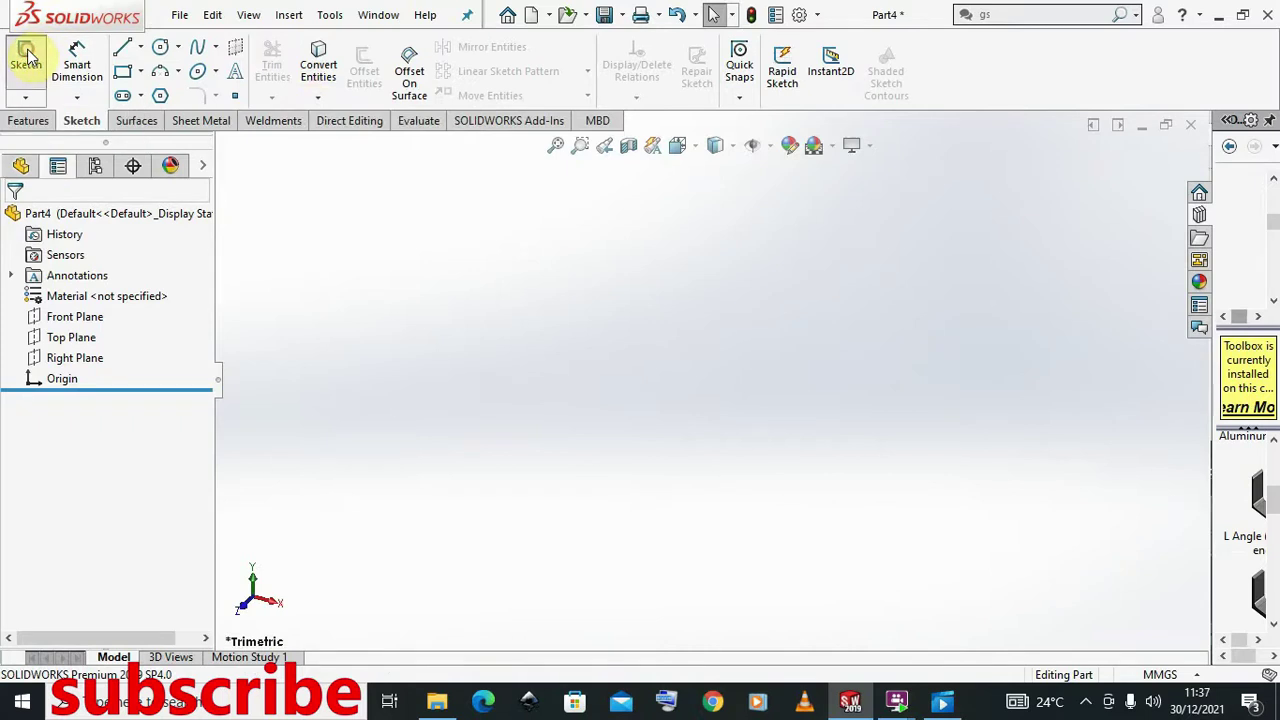
pyautogui.click(316, 96)
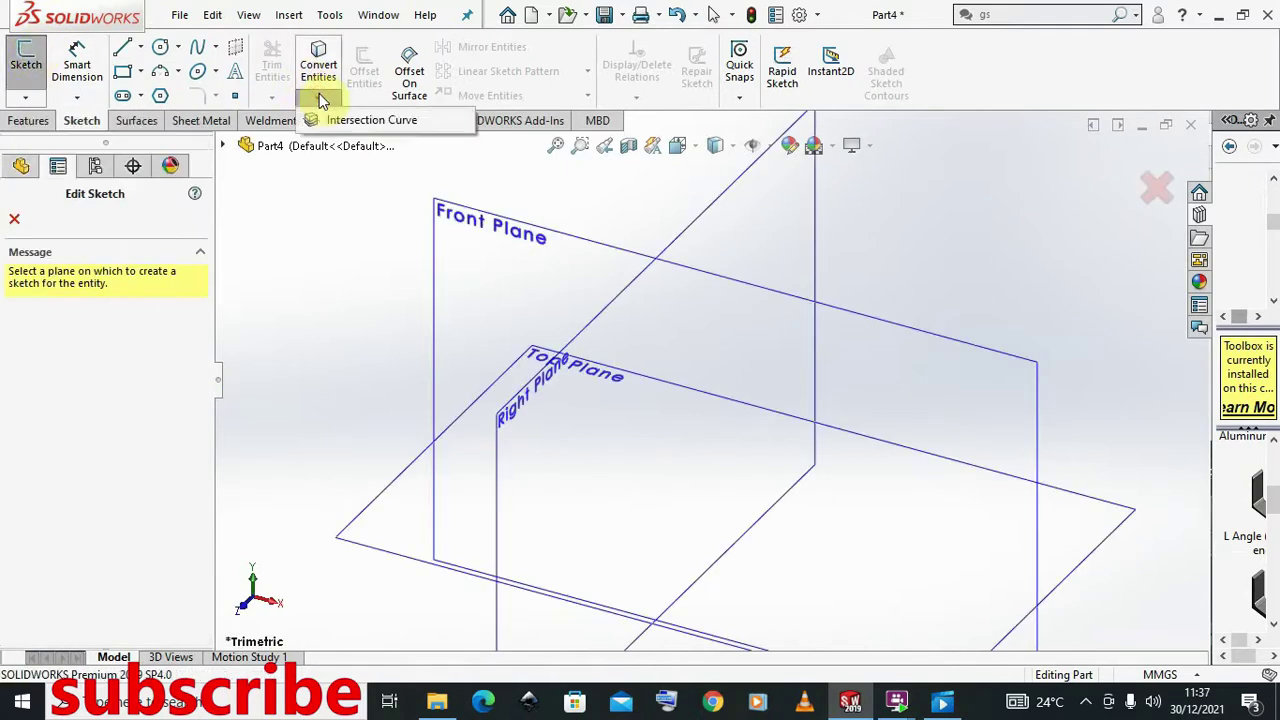
pyautogui.click(434, 256)
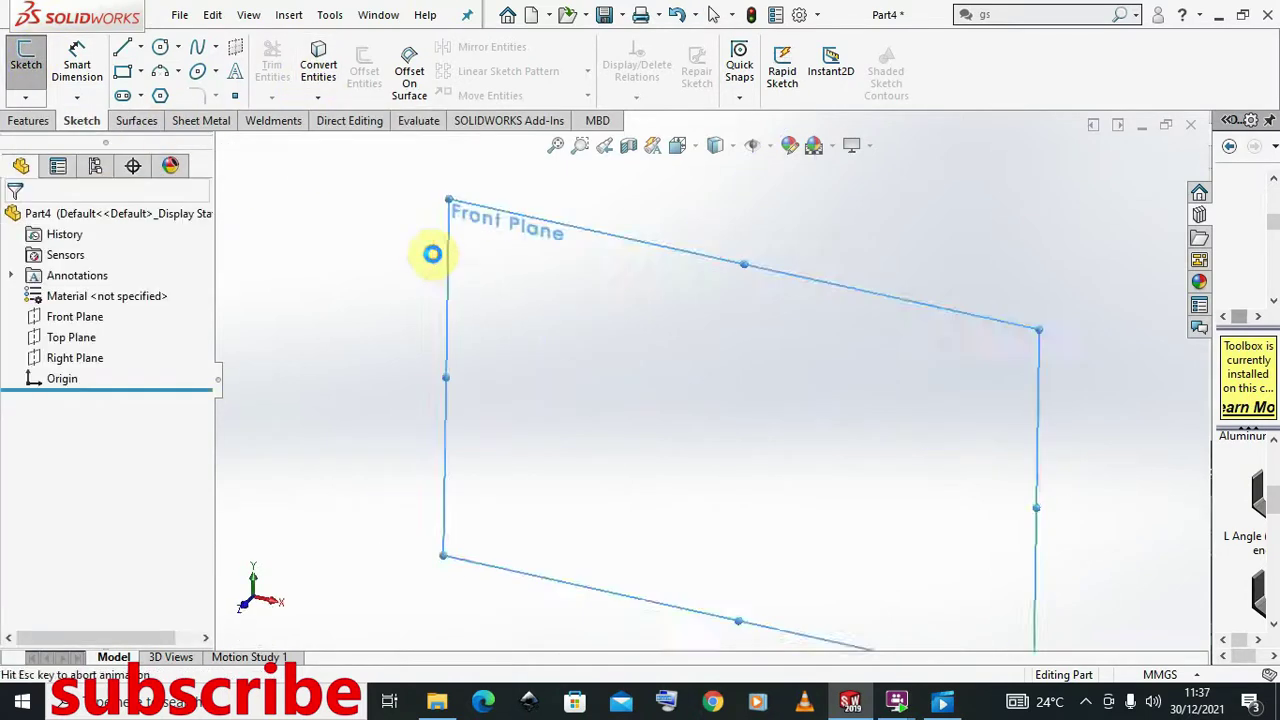
pyautogui.click(318, 98)
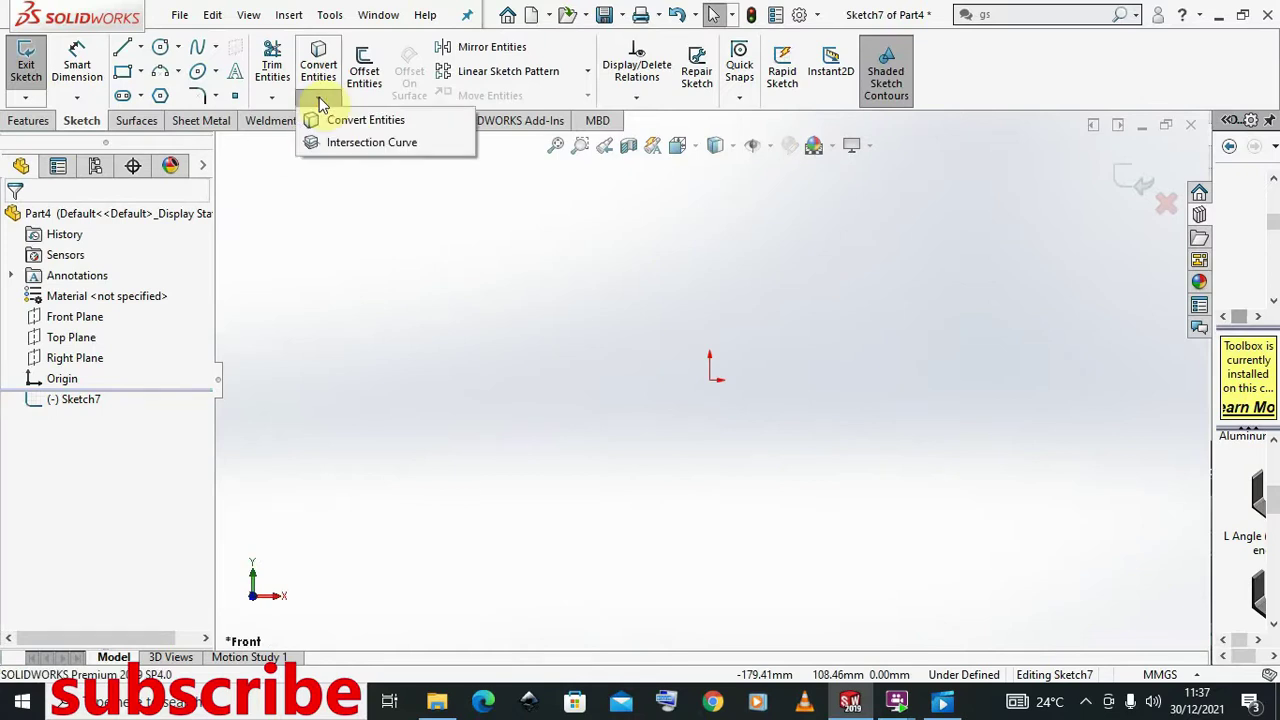
pyautogui.click(316, 98)
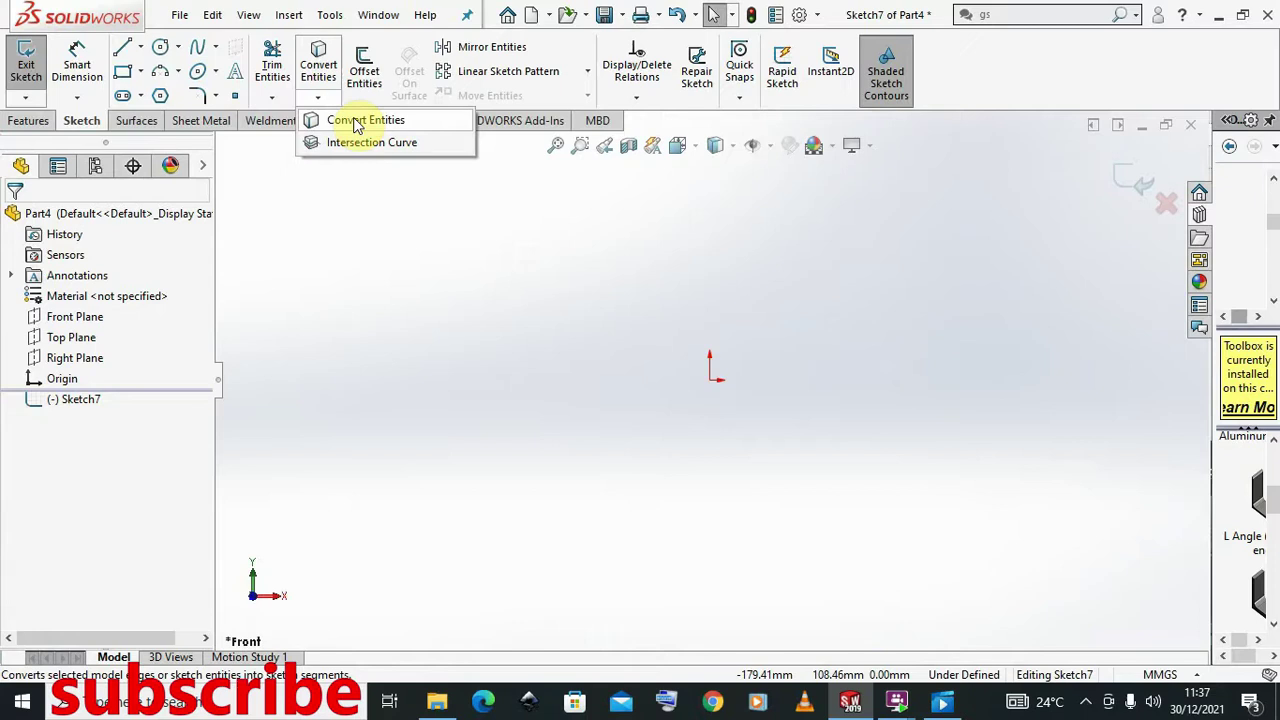
# - Sketch a circle of about 31 mm radius centred on the origin
pyautogui.click(160, 47)
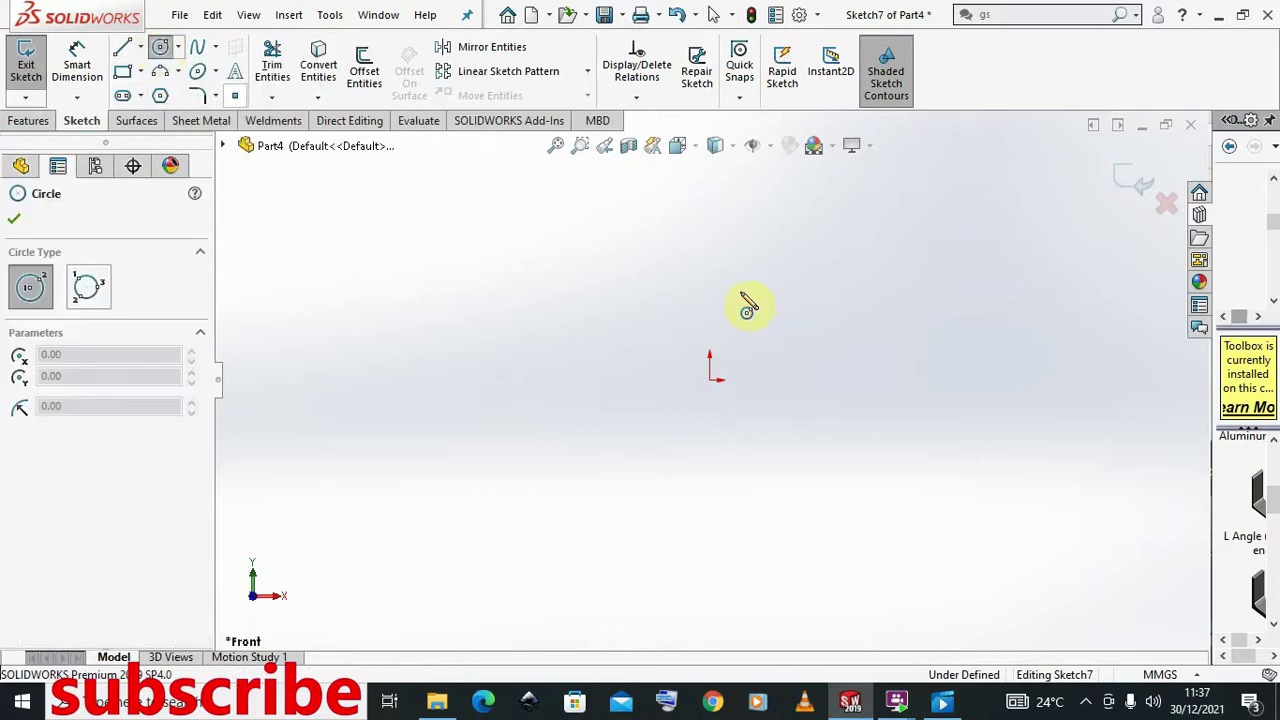
pyautogui.click(710, 380)
pyautogui.click(757, 335)
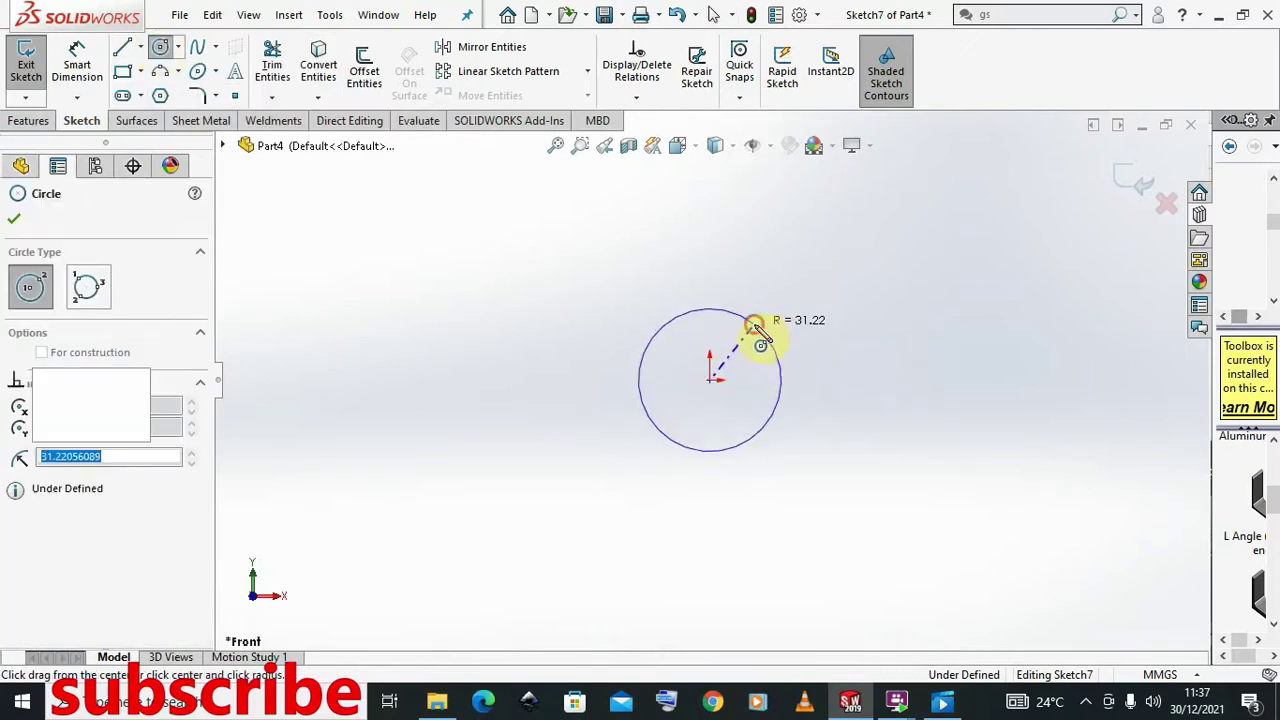
pyautogui.rightClick(759, 333)
pyautogui.click(818, 340)
pyautogui.click(714, 349)
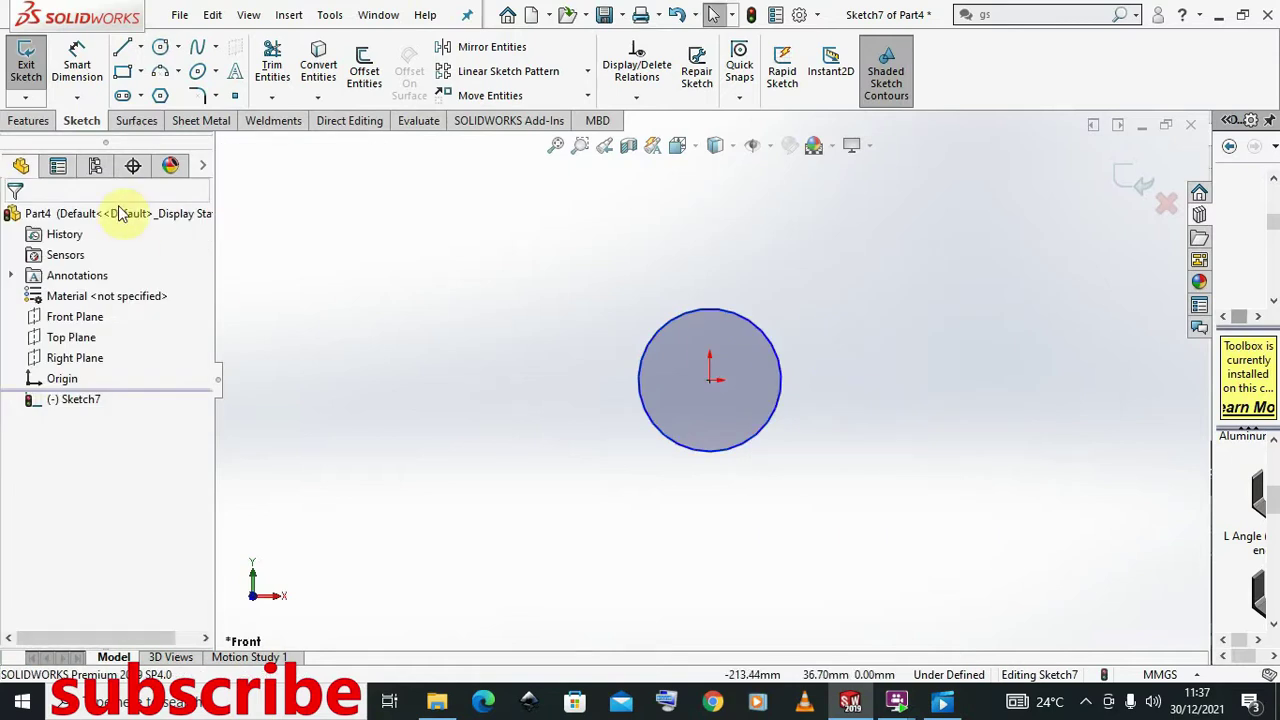
# - Extrude the circle 38 mm as a blind boss from the sketch plane
pyautogui.click(29, 120)
pyautogui.click(33, 65)
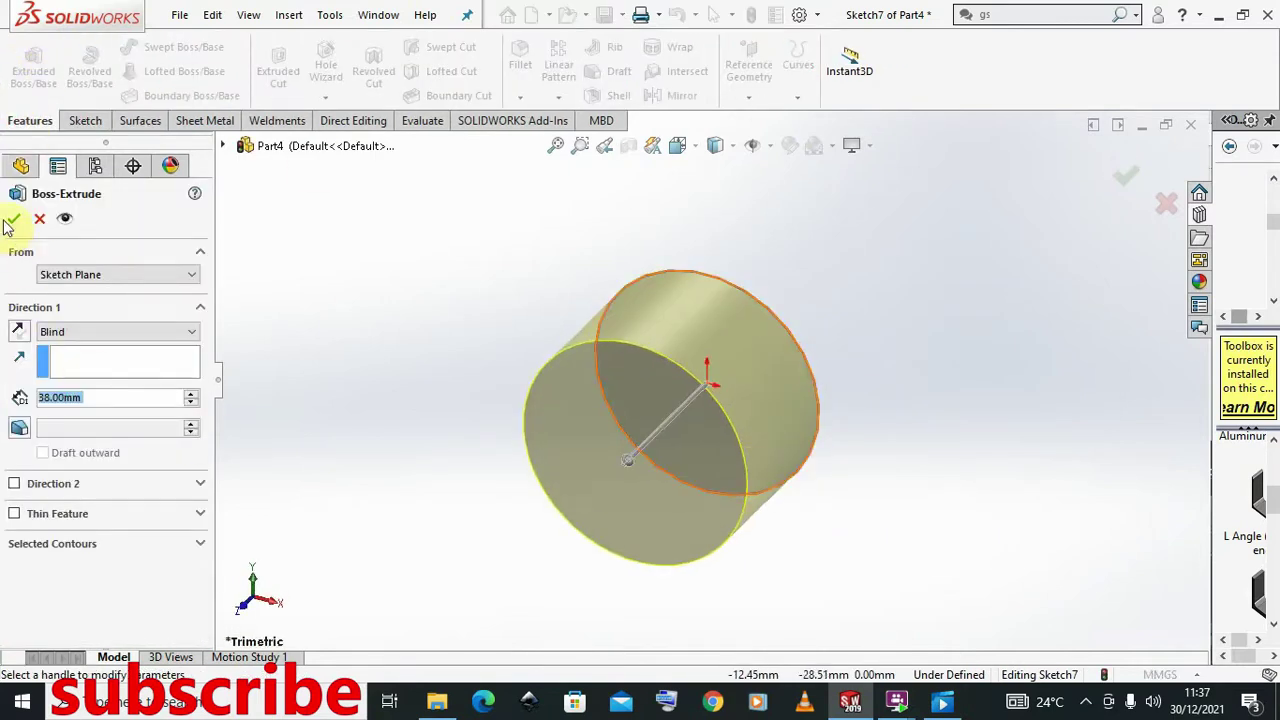
pyautogui.click(12, 218)
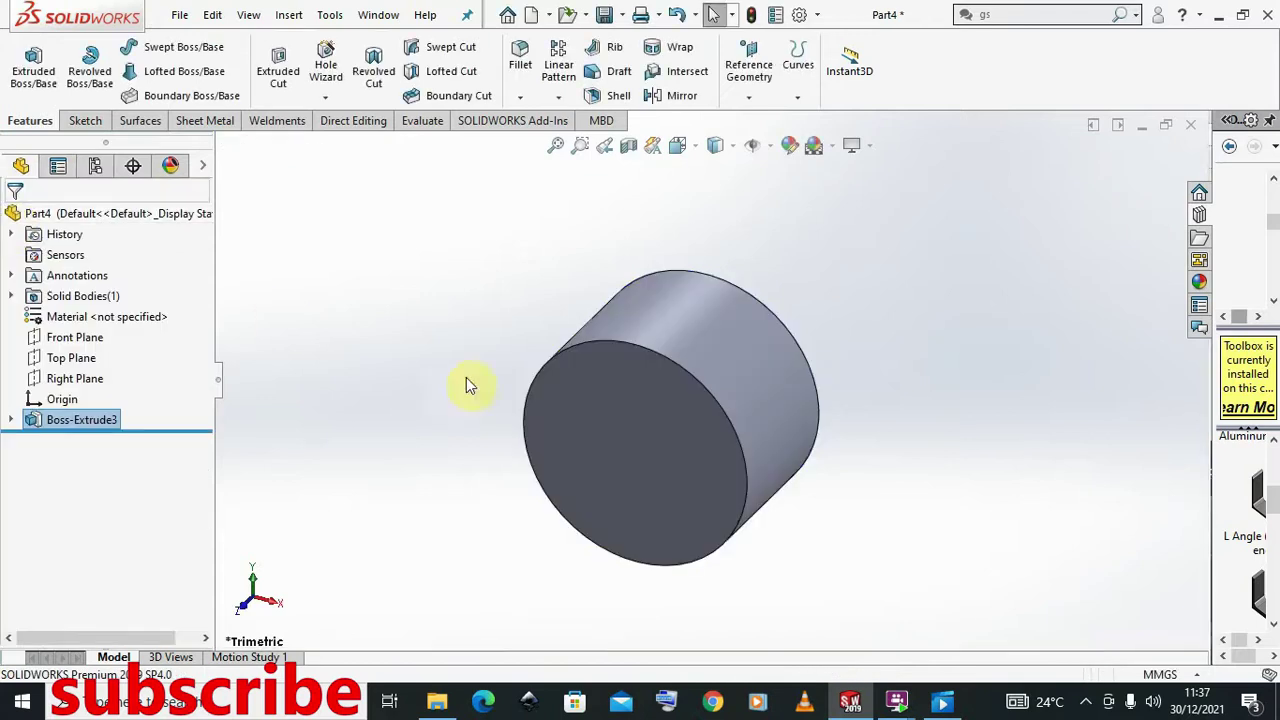
# - Start a sketch on the cylinder's front face and convert the face's circular edge into sketch geometry with Convert Entities
pyautogui.scroll(3, 725, 483)
pyautogui.moveTo(726, 486); pyautogui.dragTo(723, 477, button='middle')
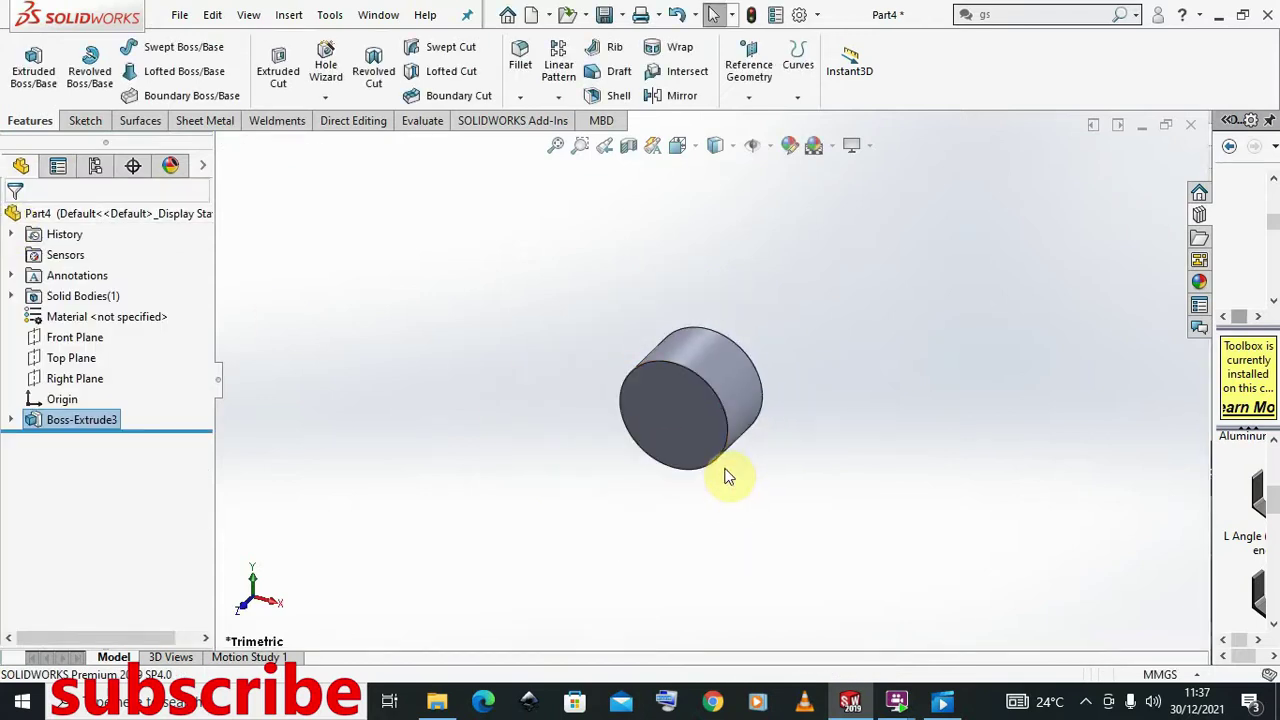
pyautogui.scroll(-3, 663, 369)
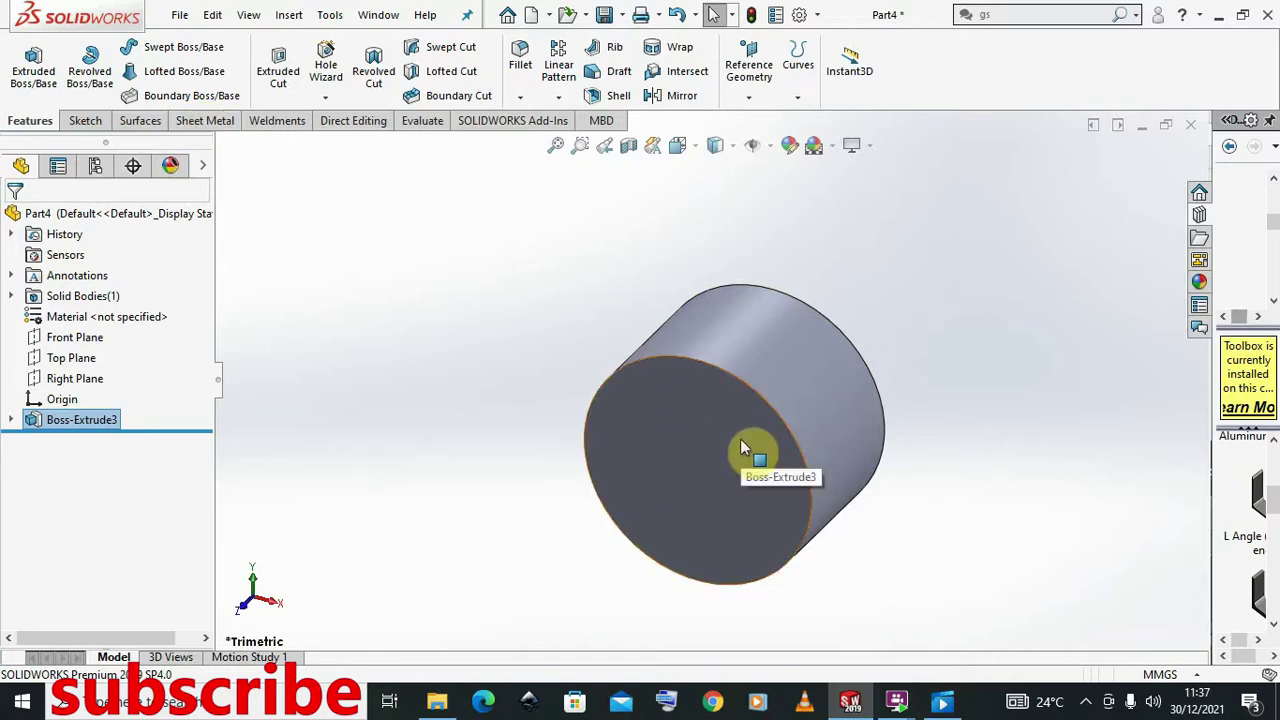
pyautogui.click(685, 414)
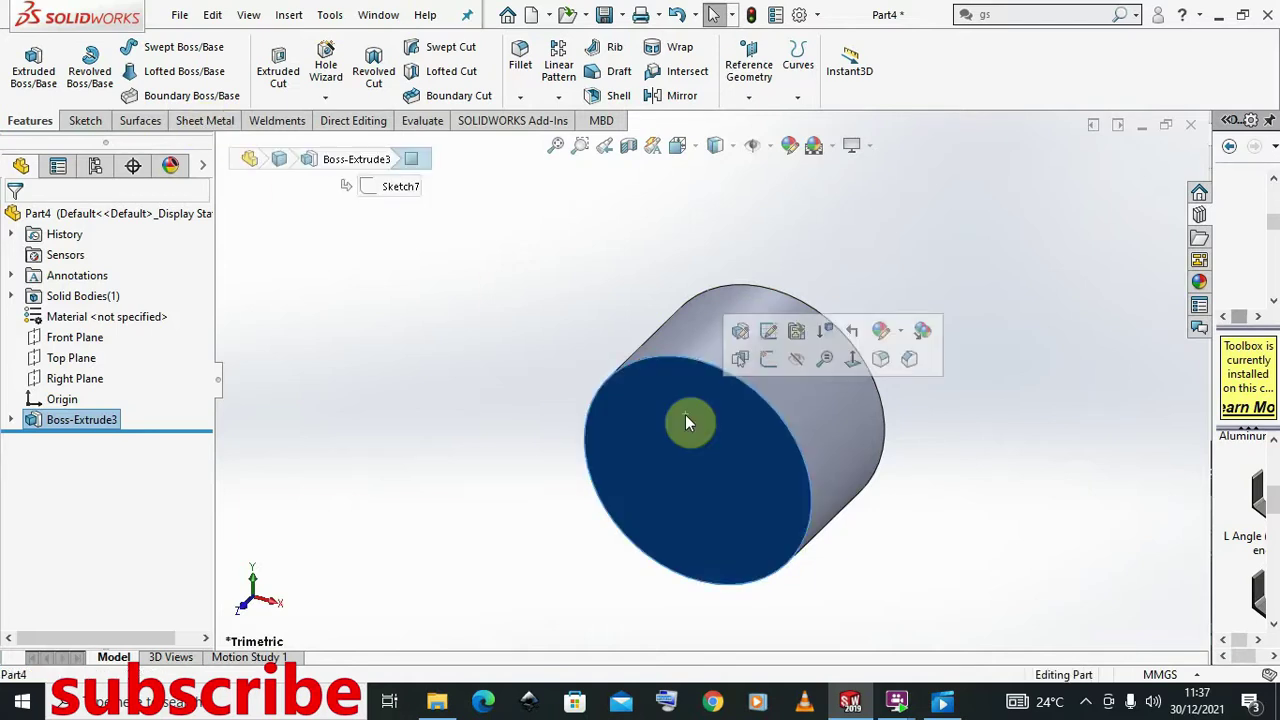
pyautogui.click(767, 358)
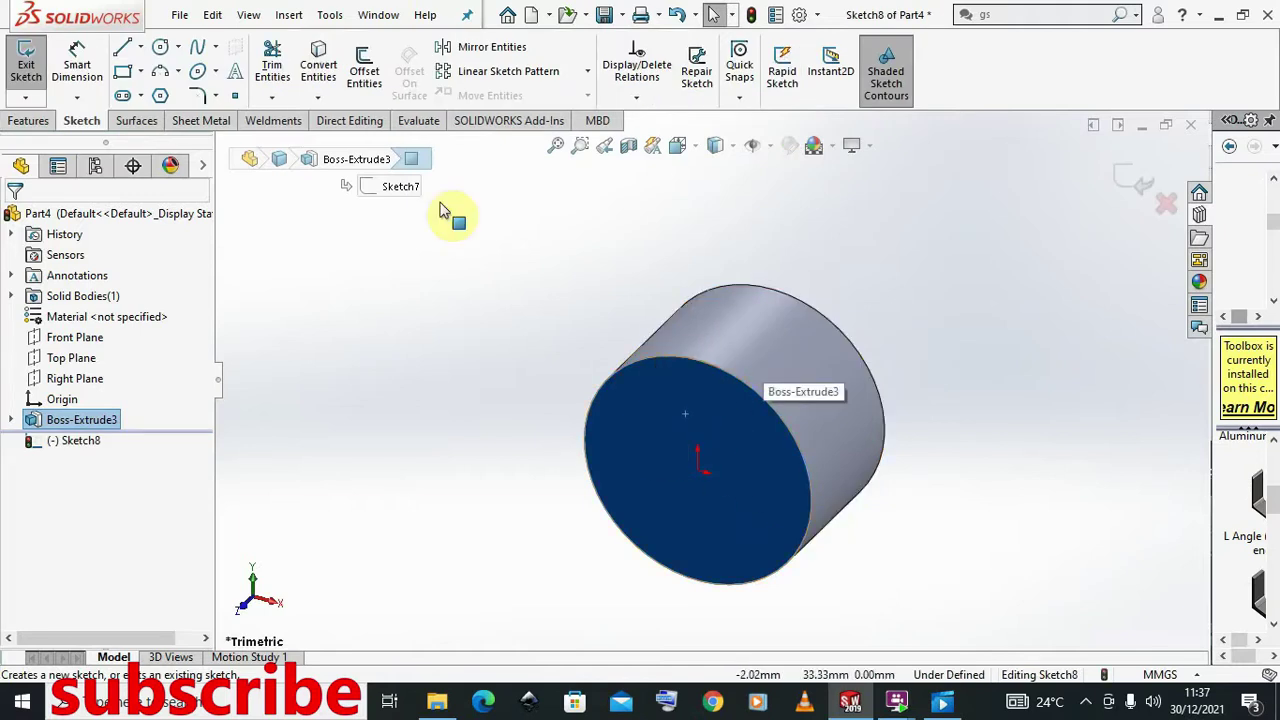
pyautogui.click(318, 100)
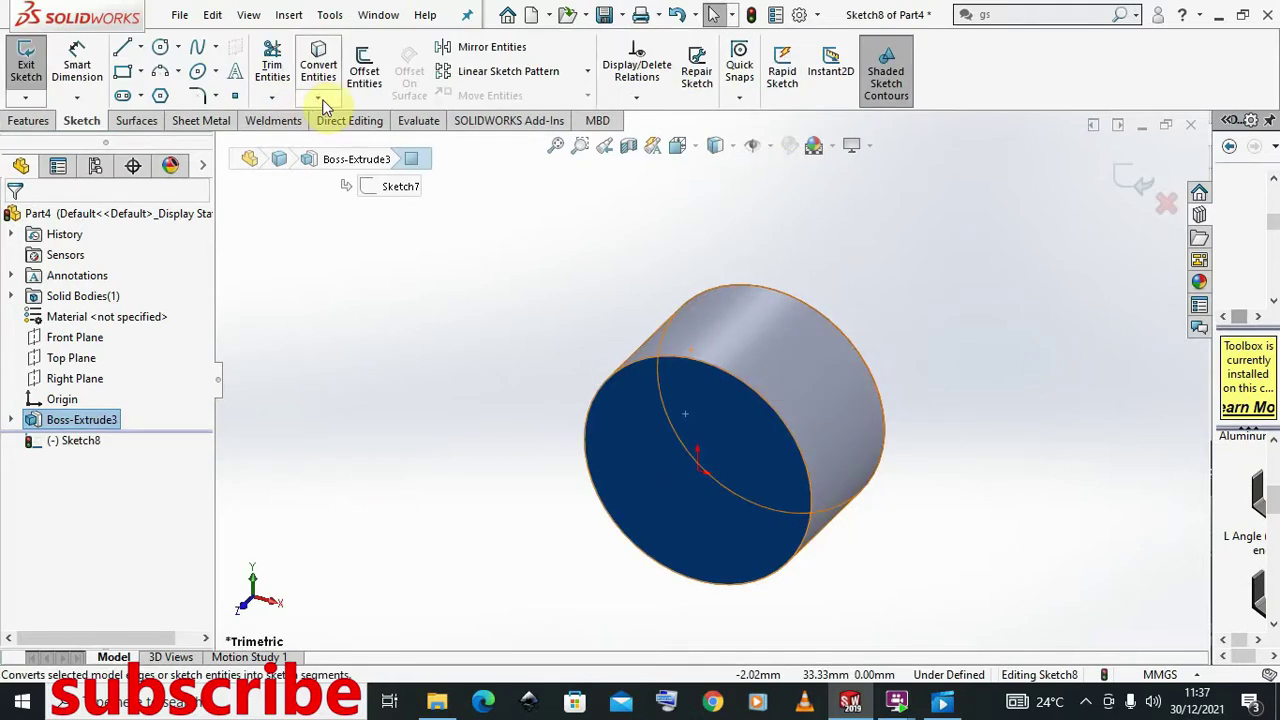
pyautogui.click(318, 100)
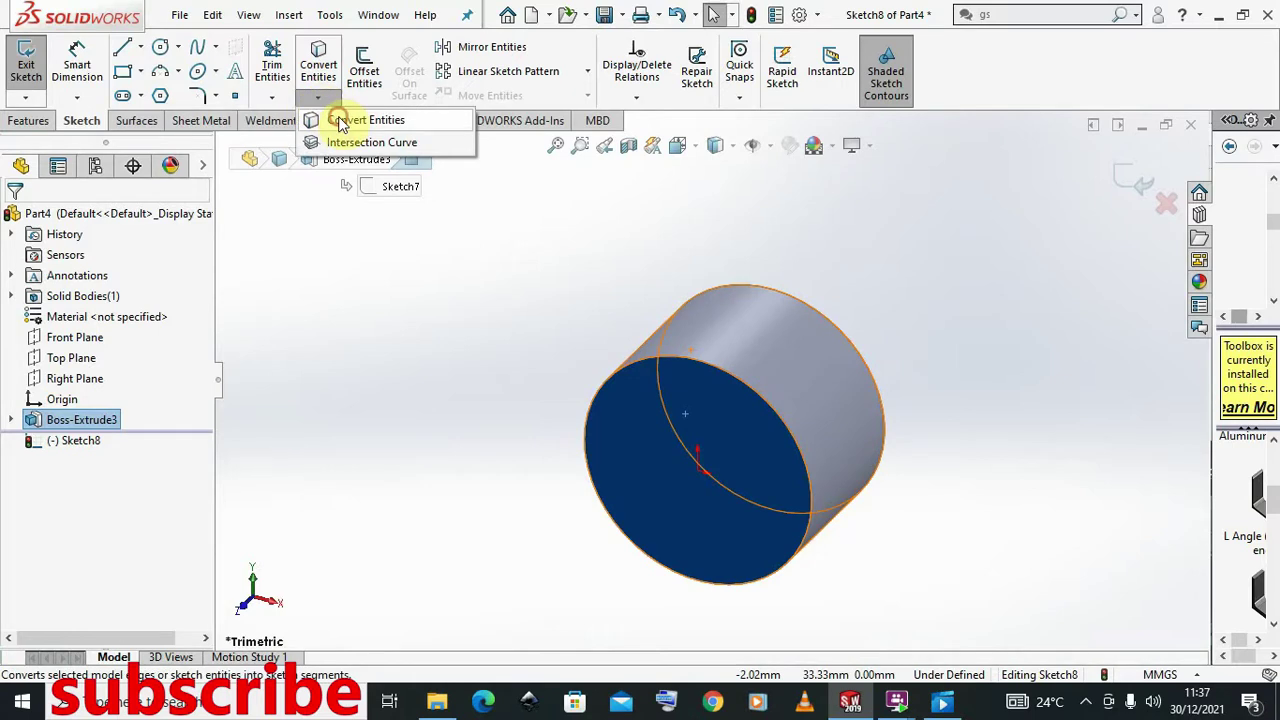
pyautogui.click(333, 119)
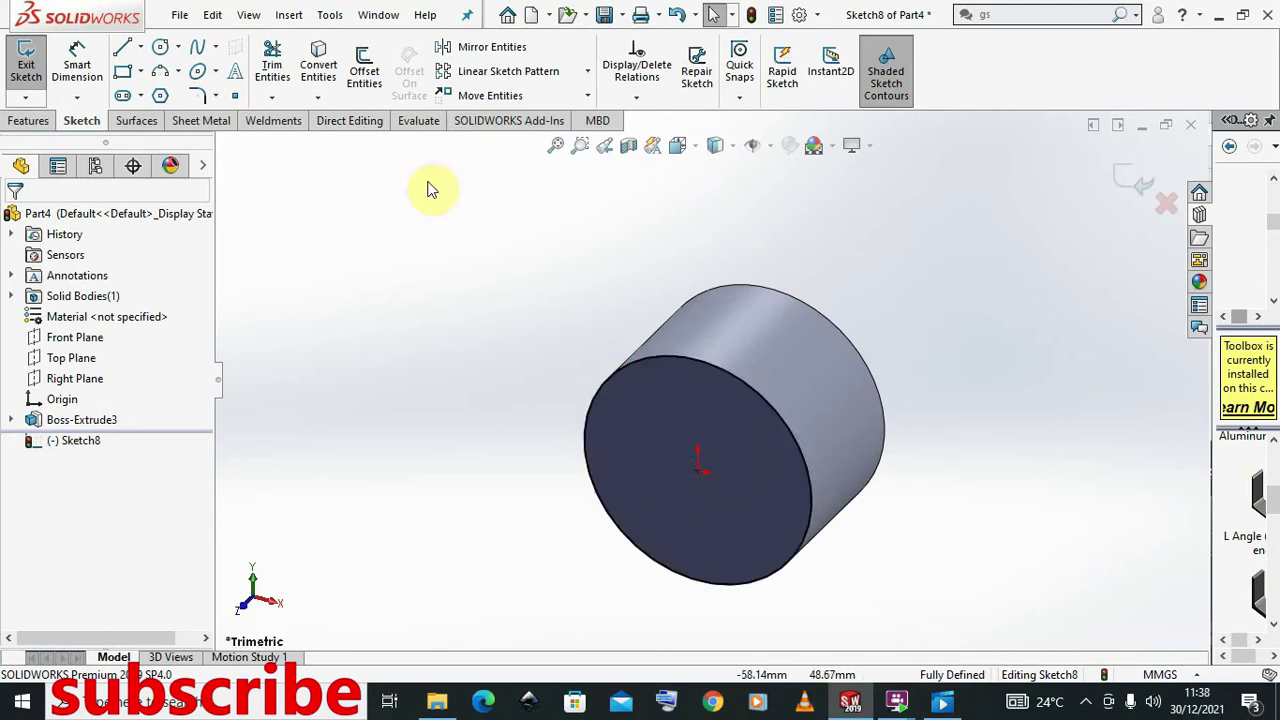
# - Offset the converted circle 10 mm inward, with the offset direction reversed
pyautogui.click(364, 100)
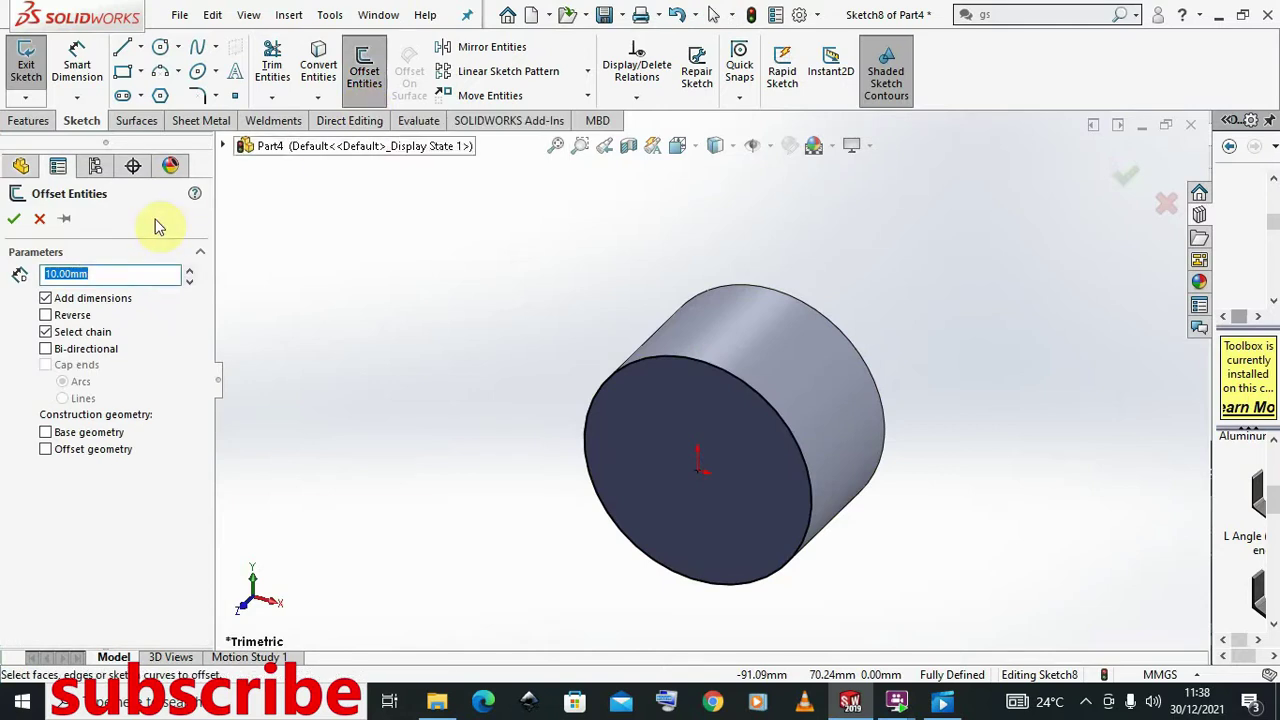
pyautogui.click(700, 368)
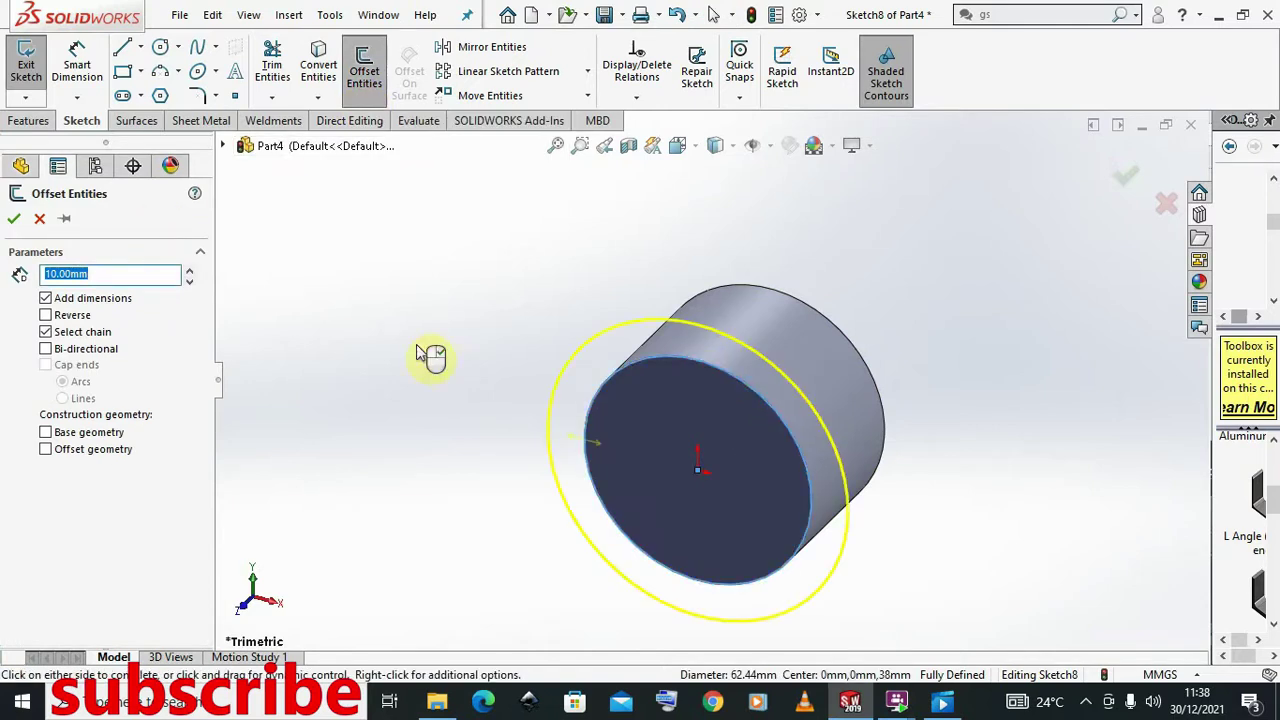
pyautogui.click(46, 315)
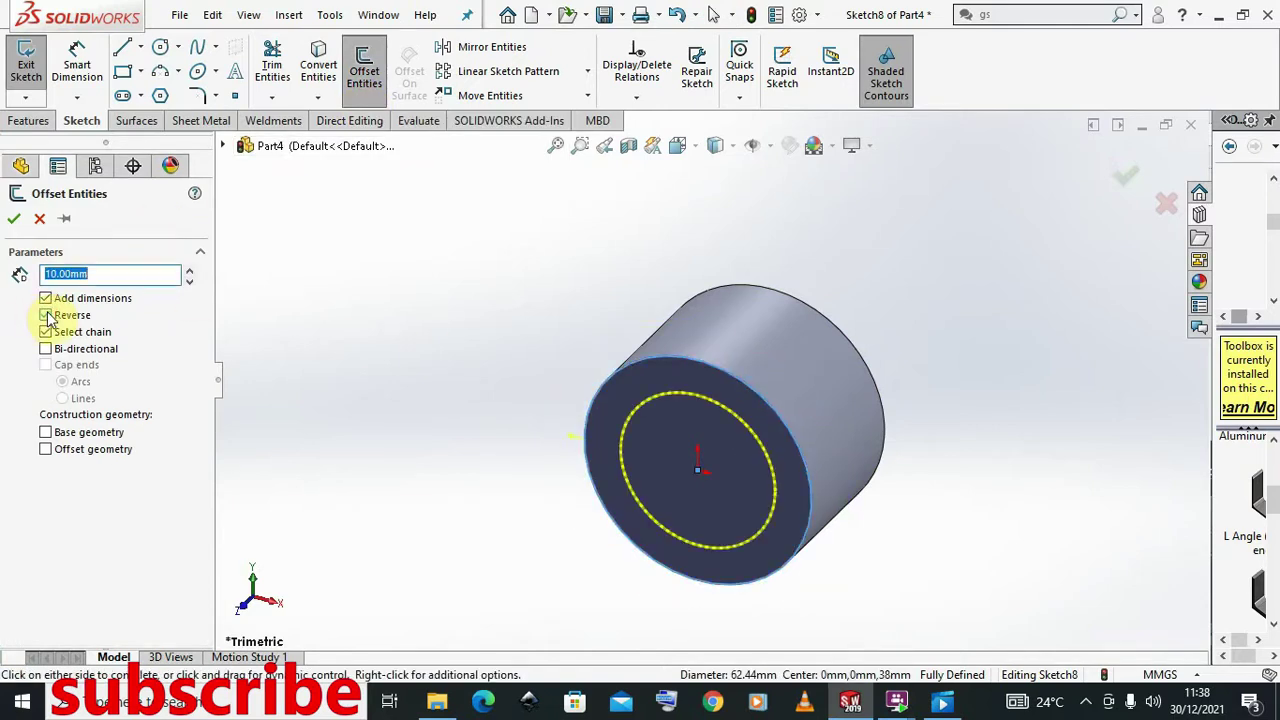
pyautogui.click(14, 218)
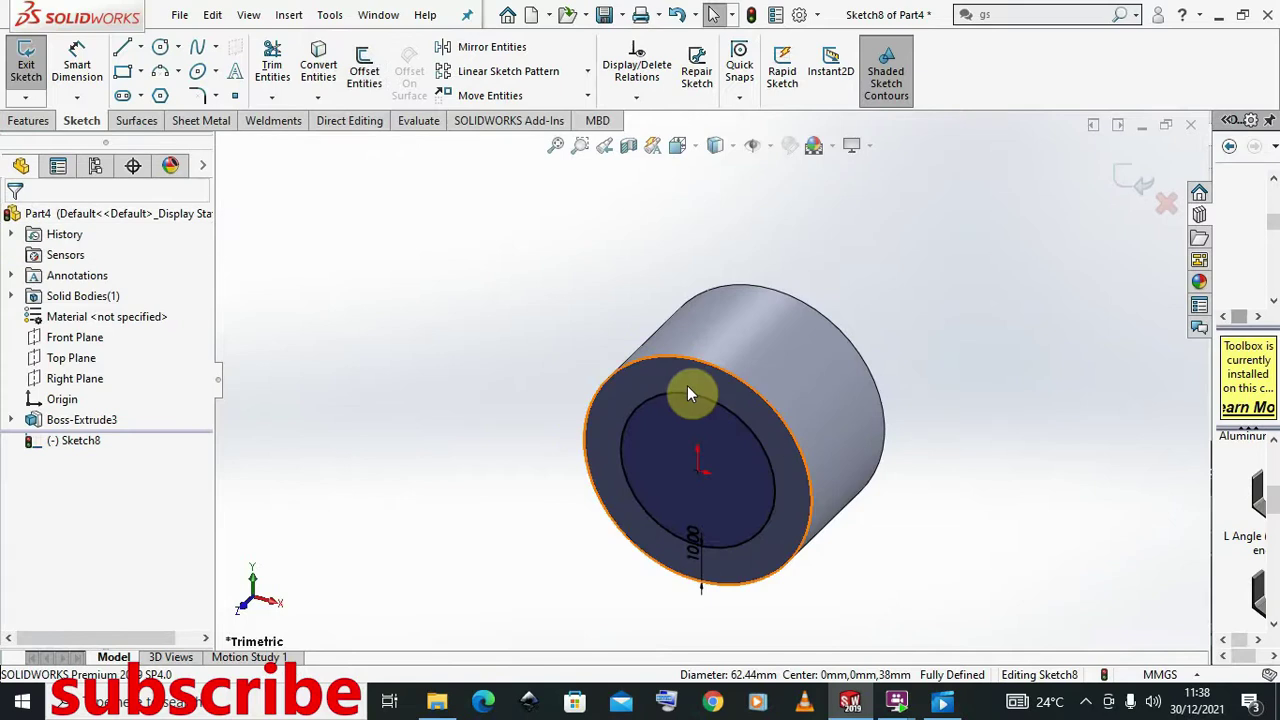
# - Extrude the ring between the two circles 38 mm as a blind boss merged with the cylinder
pyautogui.click(28, 121)
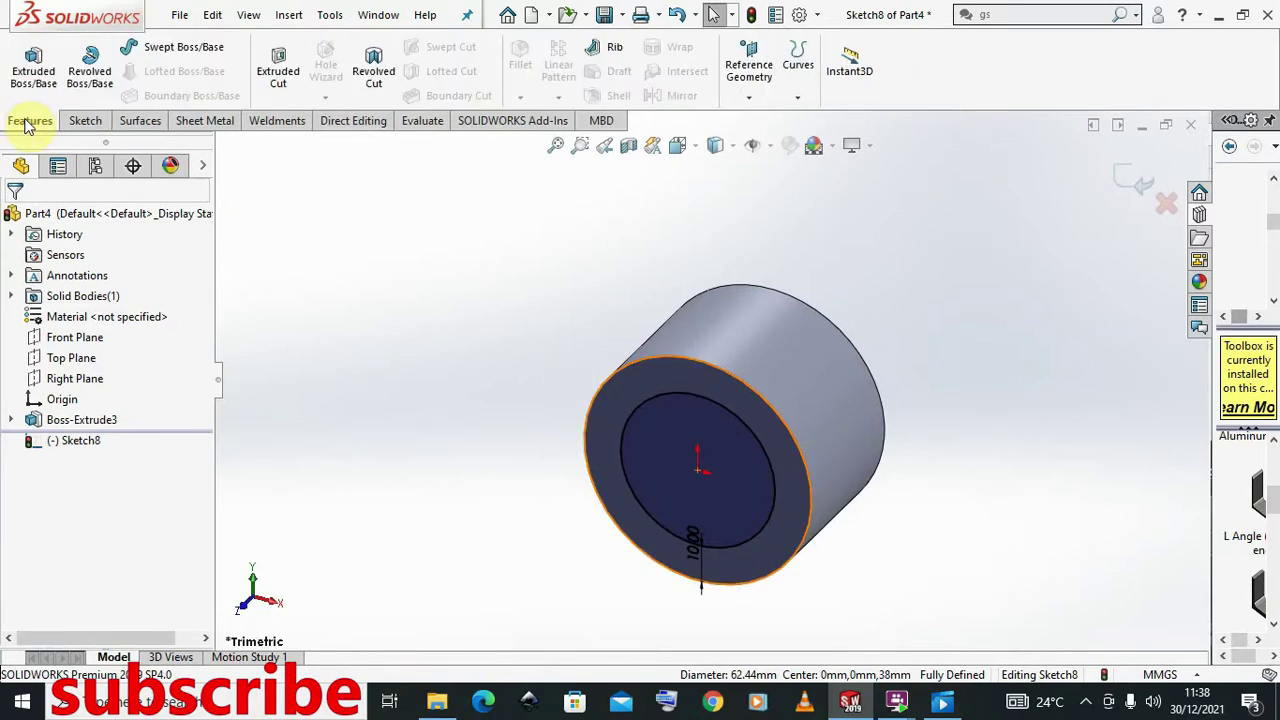
pyautogui.click(29, 77)
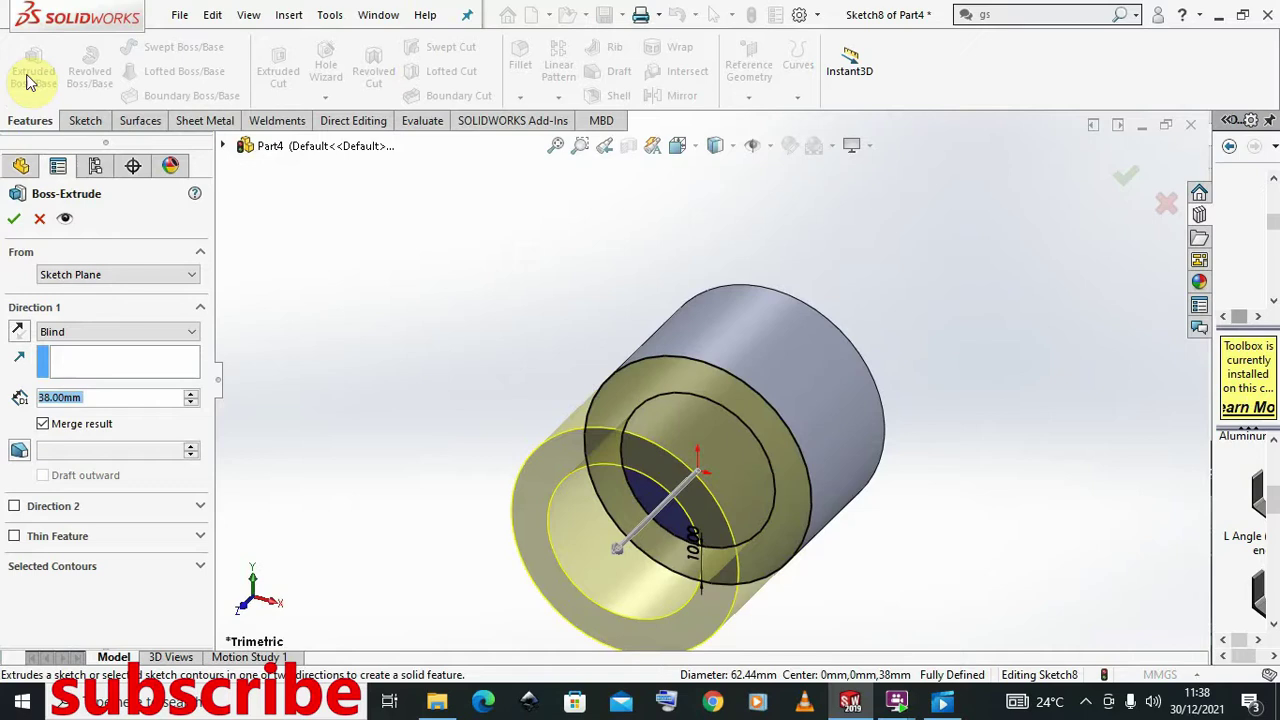
pyautogui.click(15, 220)
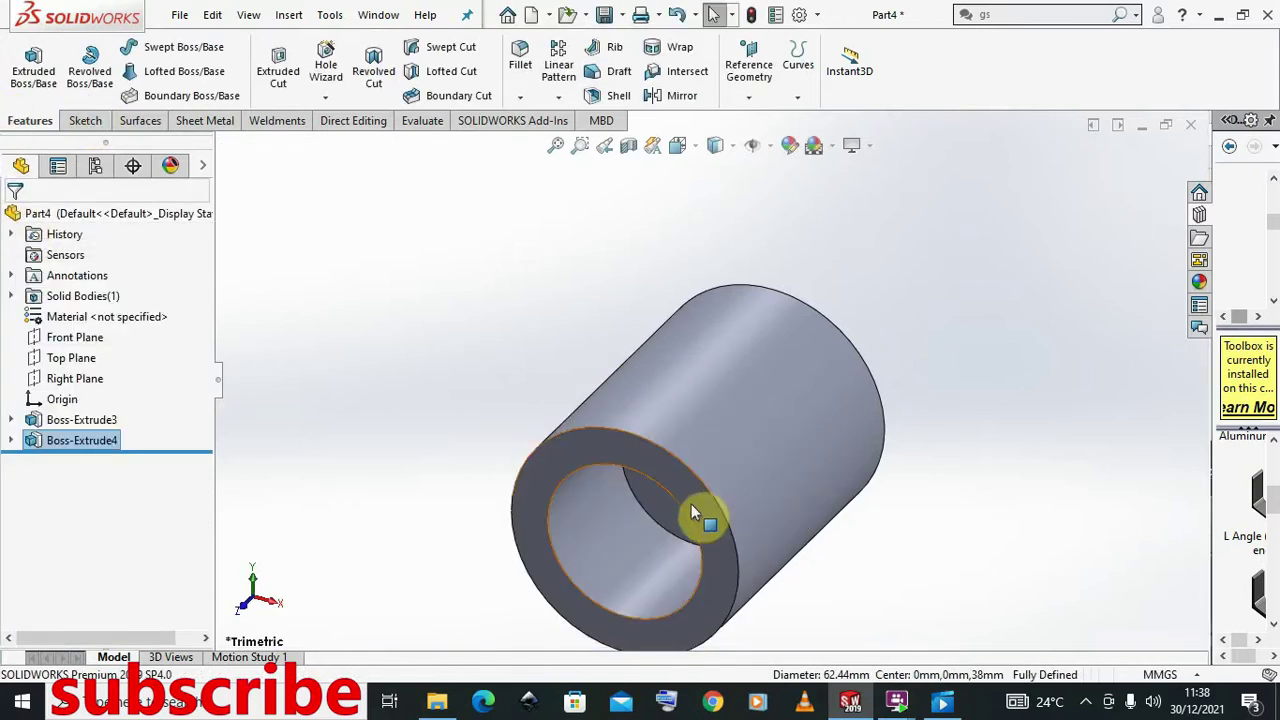
# - Examine the hollow front section of the cylinder and its recess from several angles
pyautogui.scroll(-3, 680, 517)
pyautogui.moveTo(680, 517); pyautogui.dragTo(683, 447, button='middle')
pyautogui.scroll(5, 685, 443)
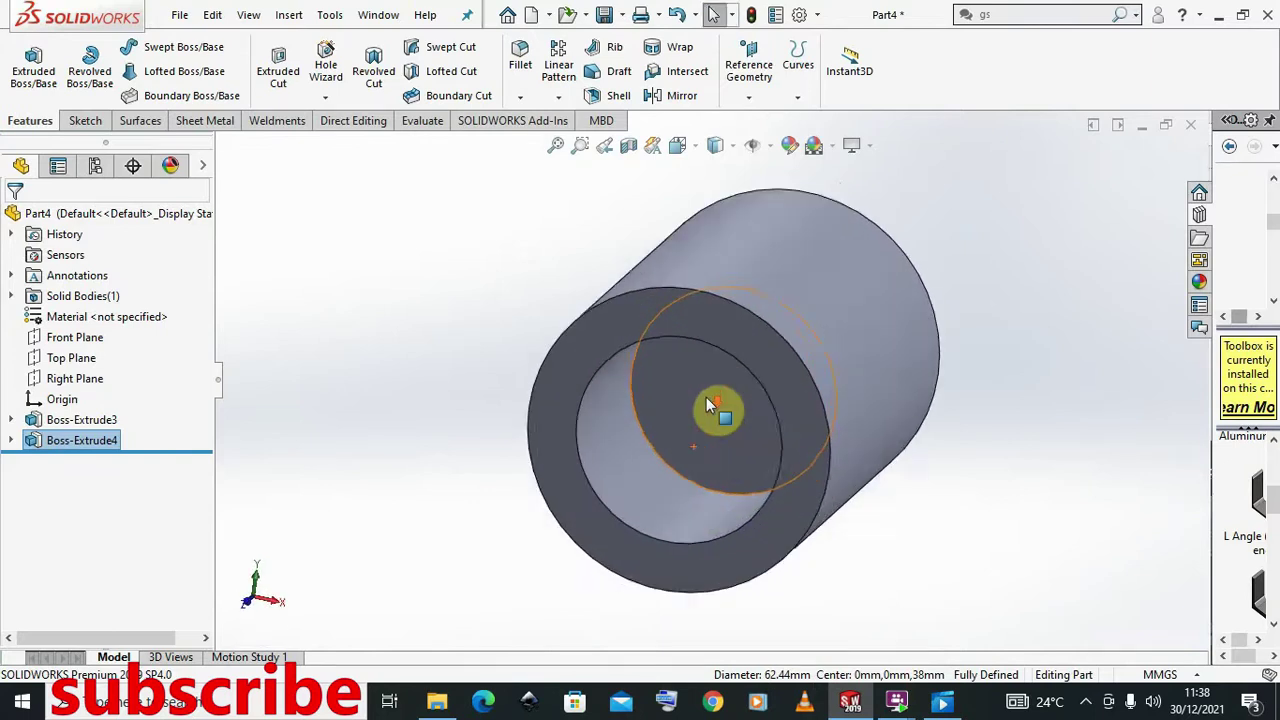
pyautogui.scroll(-4, 706, 404)
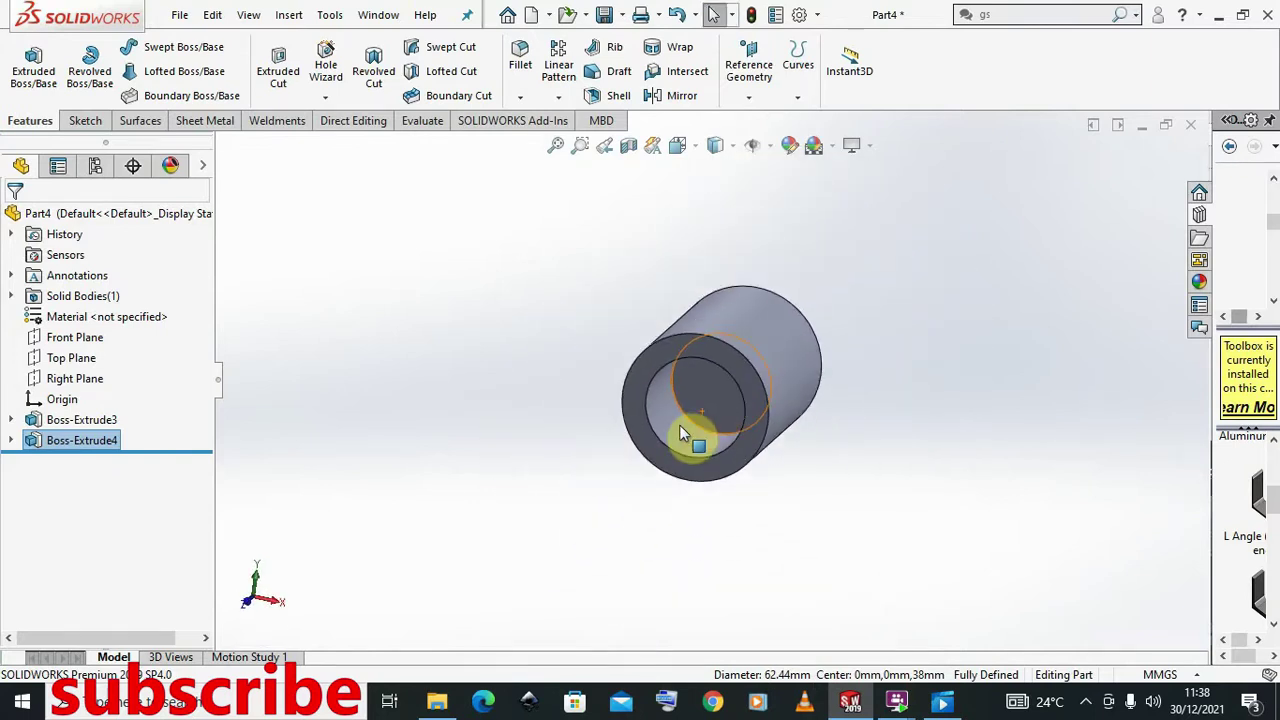
pyautogui.scroll(1, 680, 432)
pyautogui.scroll(-1, 684, 430)
pyautogui.moveTo(682, 432); pyautogui.dragTo(706, 463, button='middle')
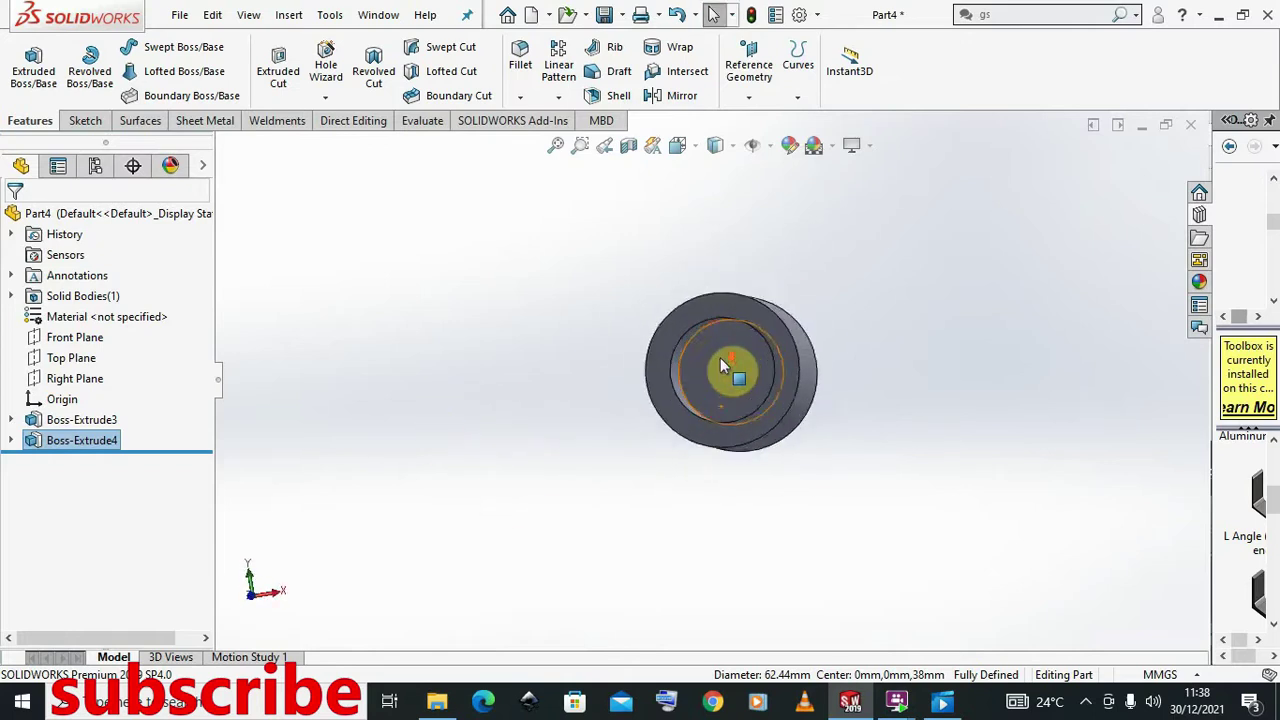
pyautogui.scroll(1, 722, 360)
pyautogui.scroll(-1, 720, 357)
pyautogui.moveTo(720, 357); pyautogui.dragTo(705, 410, button='middle')
pyautogui.scroll(1, 720, 388)
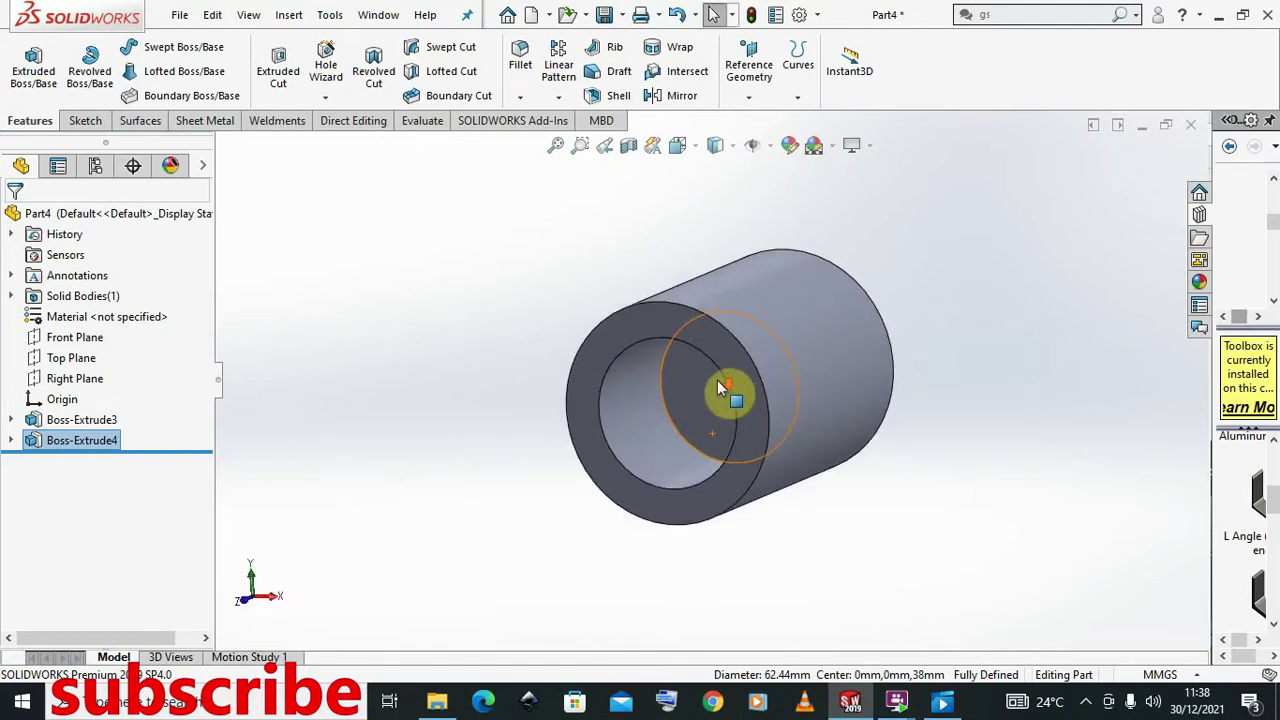
pyautogui.scroll(3, 717, 380)
pyautogui.scroll(-4, 717, 380)
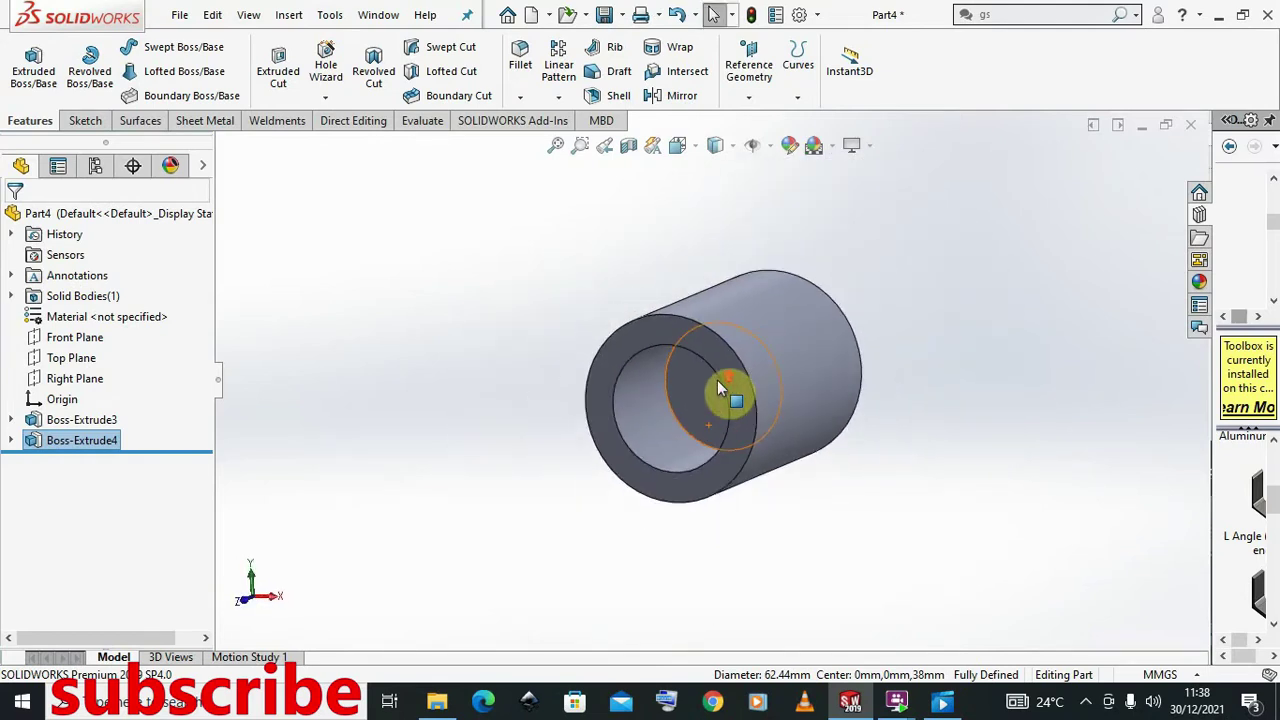
# - Start a sketch on the ring-shaped front face and convert the face's outline into sketch geometry with Convert Entities
pyautogui.click(657, 333)
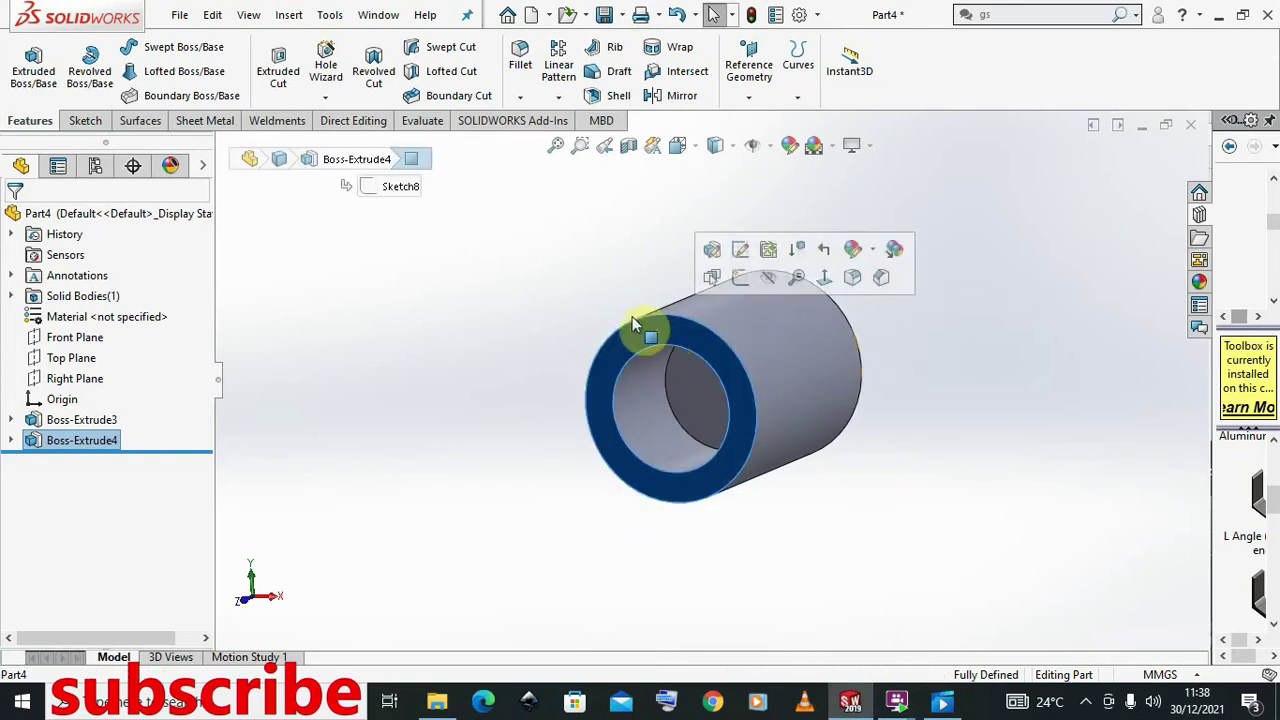
pyautogui.click(740, 277)
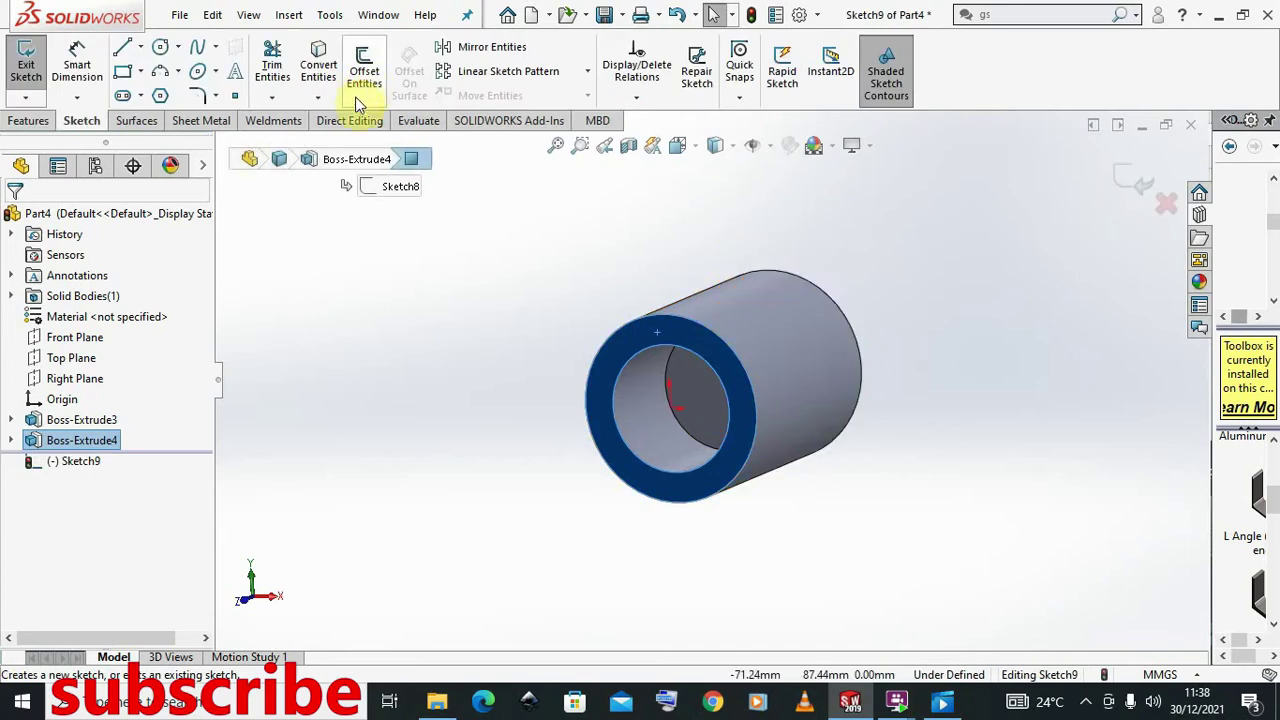
pyautogui.click(318, 97)
pyautogui.click(325, 130)
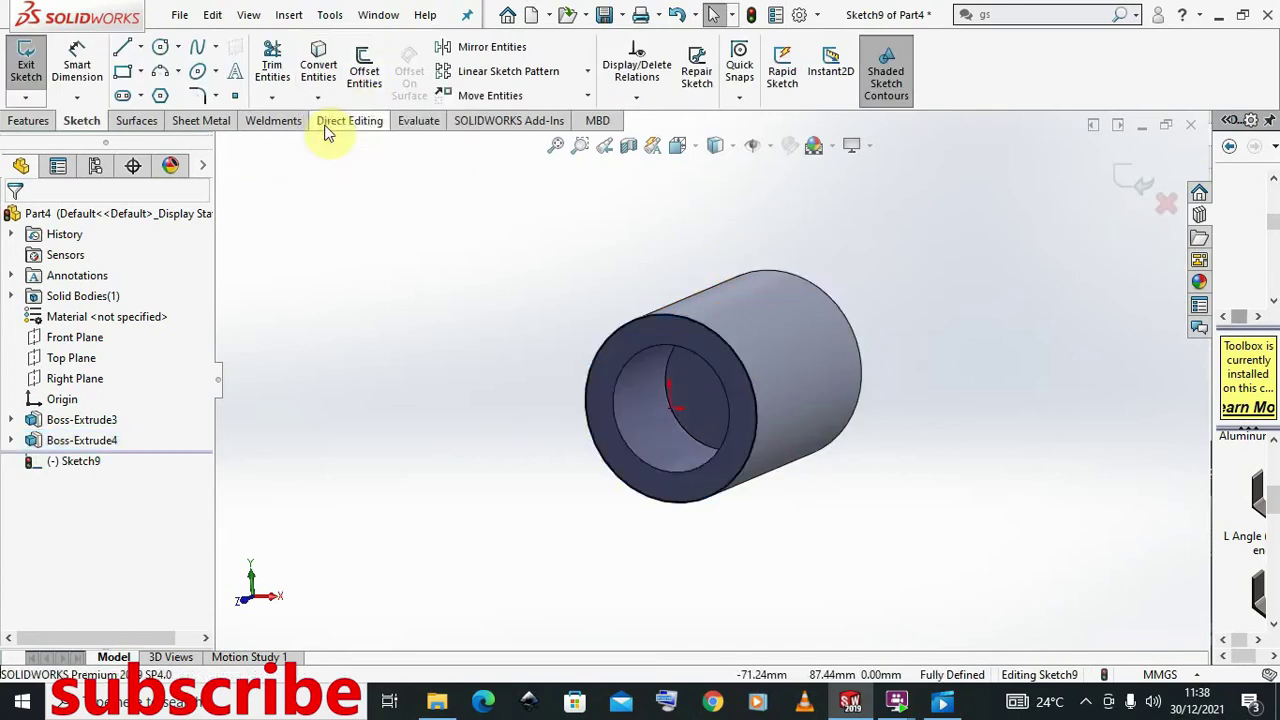
pyautogui.scroll(-3, 628, 382)
pyautogui.moveTo(633, 378); pyautogui.dragTo(737, 414, button='middle')
pyautogui.moveTo(856, 340); pyautogui.dragTo(794, 406, button='middle')
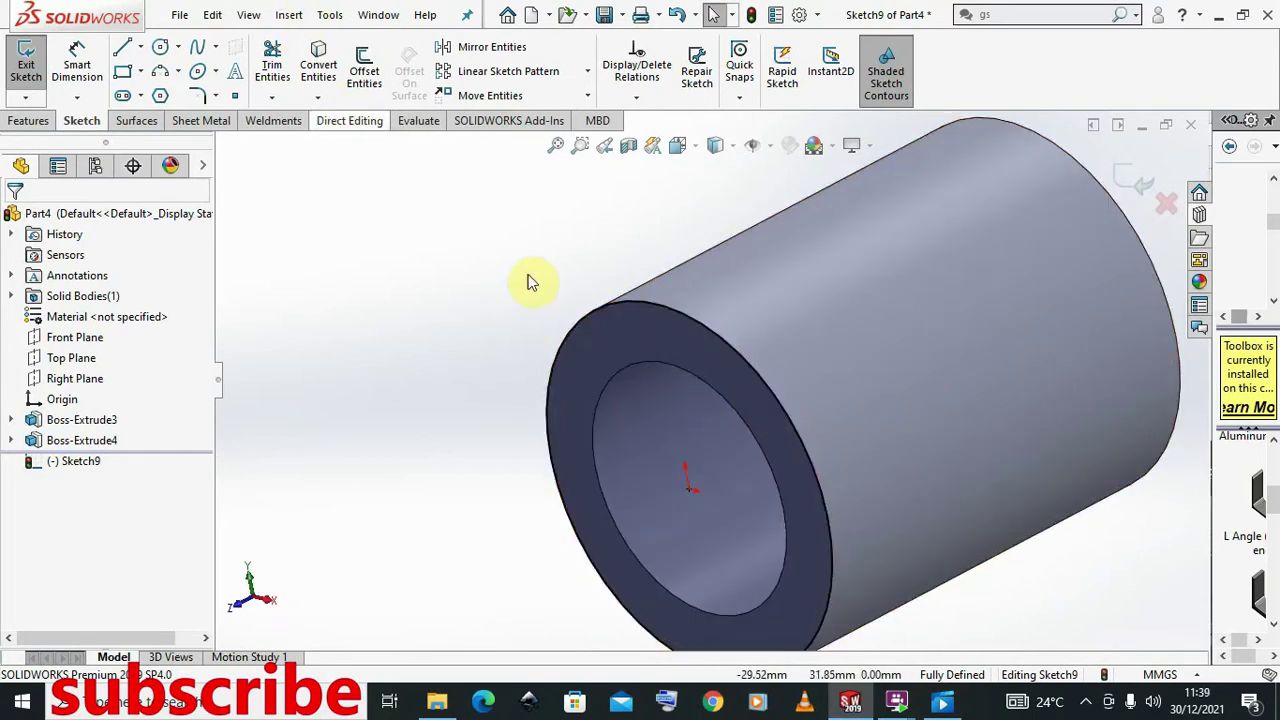
# - Convert the inner circular edge of the ring-shaped front face into sketch geometry with Convert Entities
pyautogui.click(656, 368)
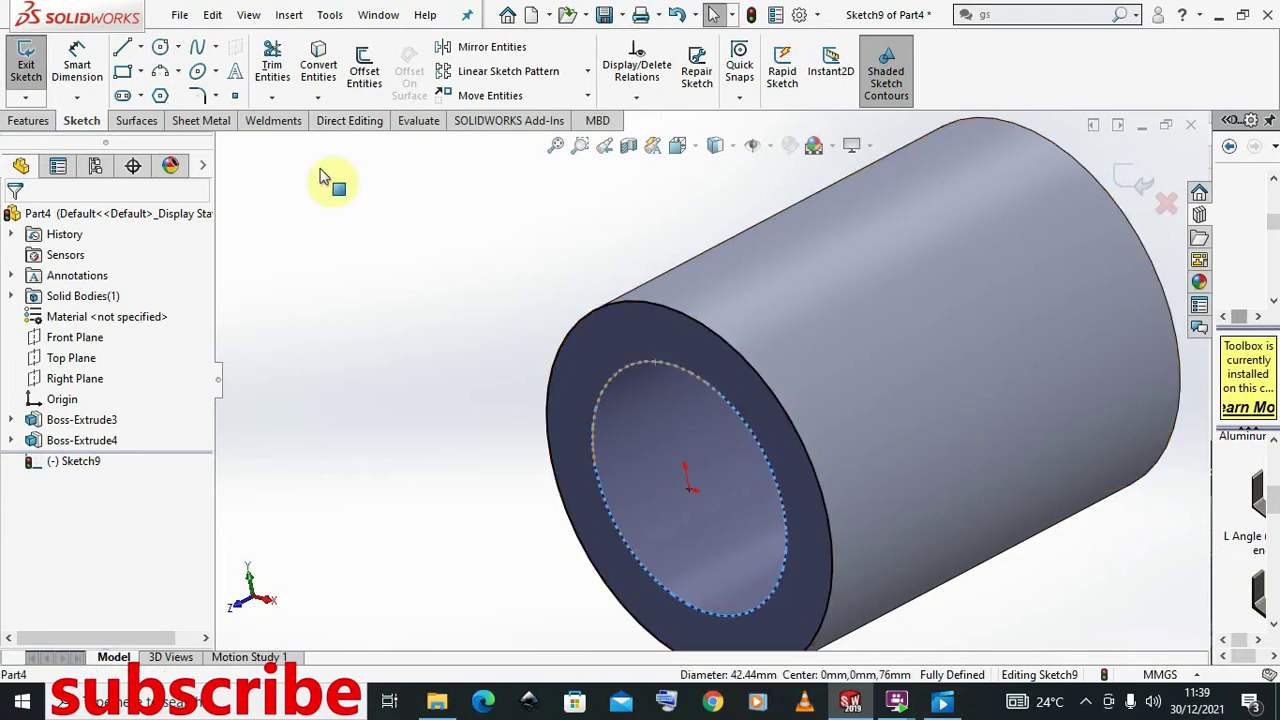
pyautogui.click(318, 97)
pyautogui.click(340, 124)
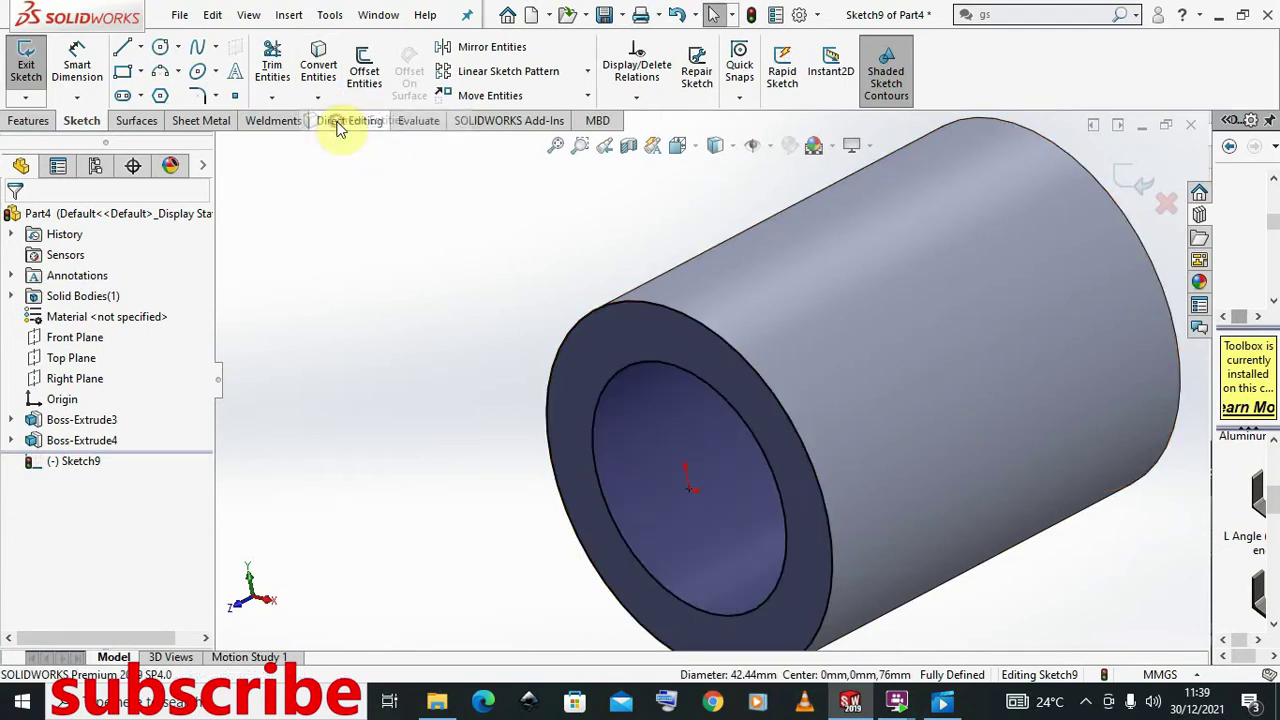
# - Examine the converted circles on the front face and the relation listed for the outer circle
pyautogui.moveTo(620, 349); pyautogui.dragTo(694, 380, button='middle')
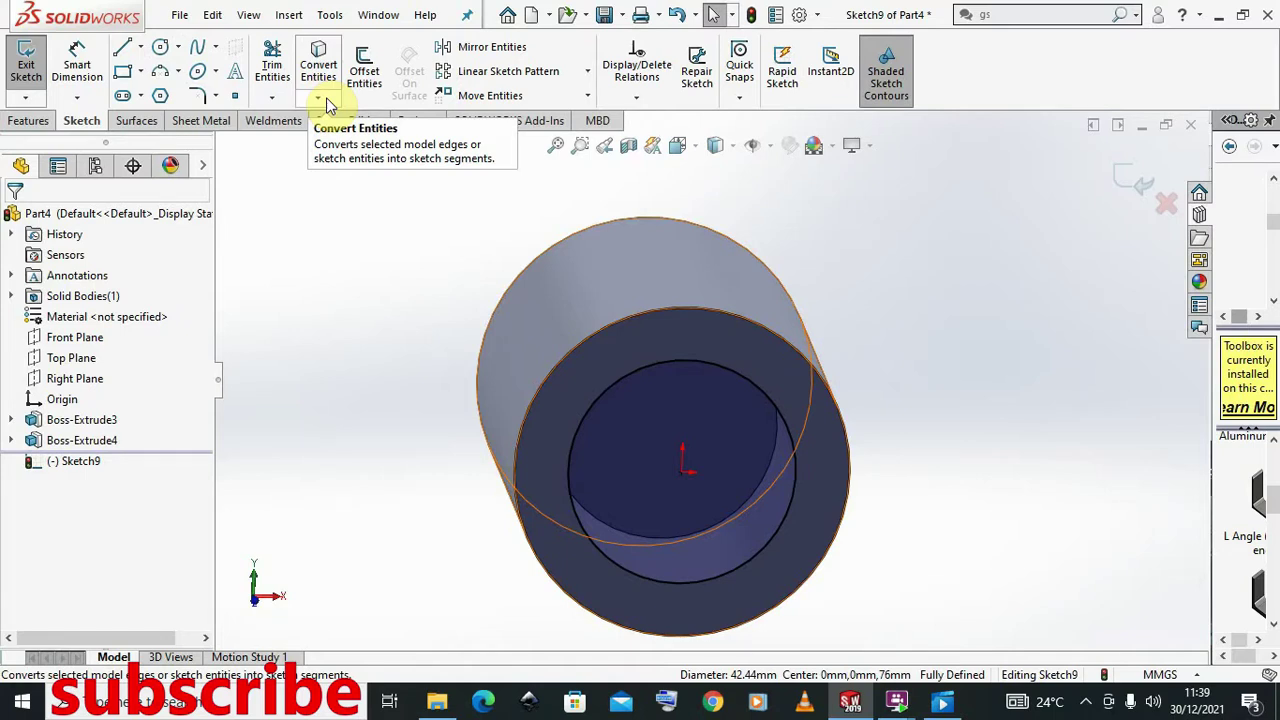
pyautogui.click(329, 105)
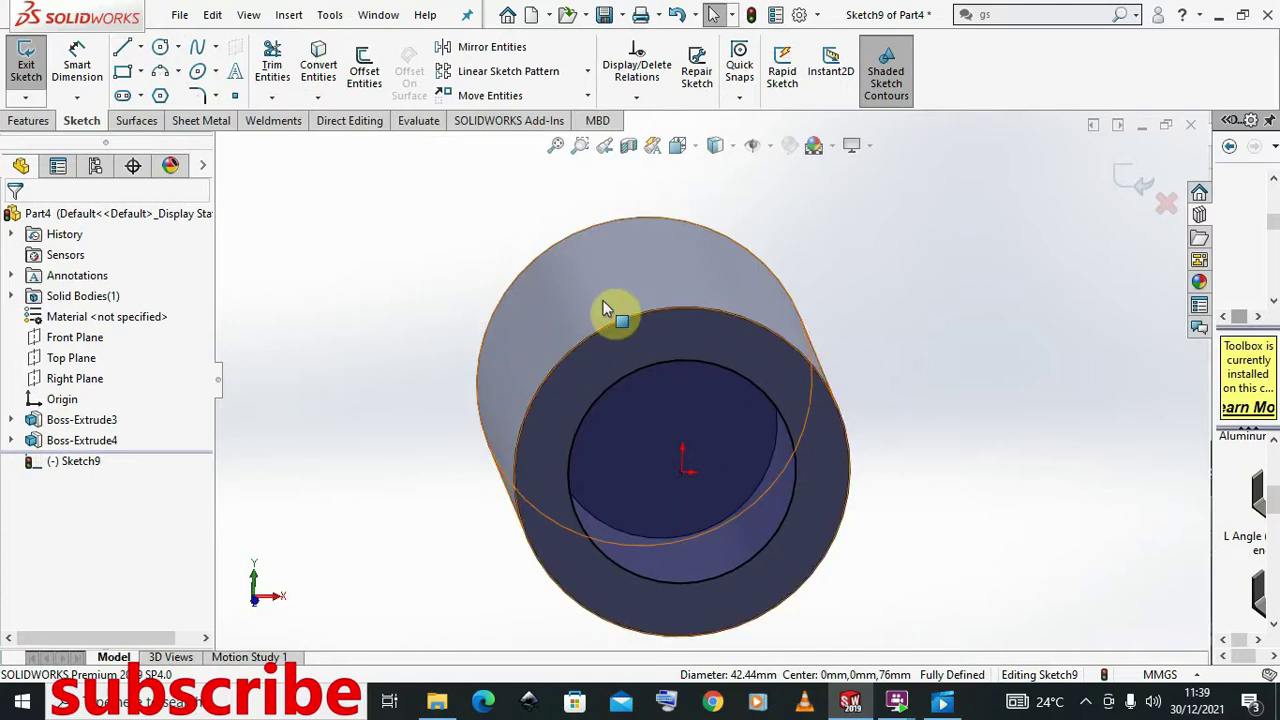
pyautogui.click(660, 334)
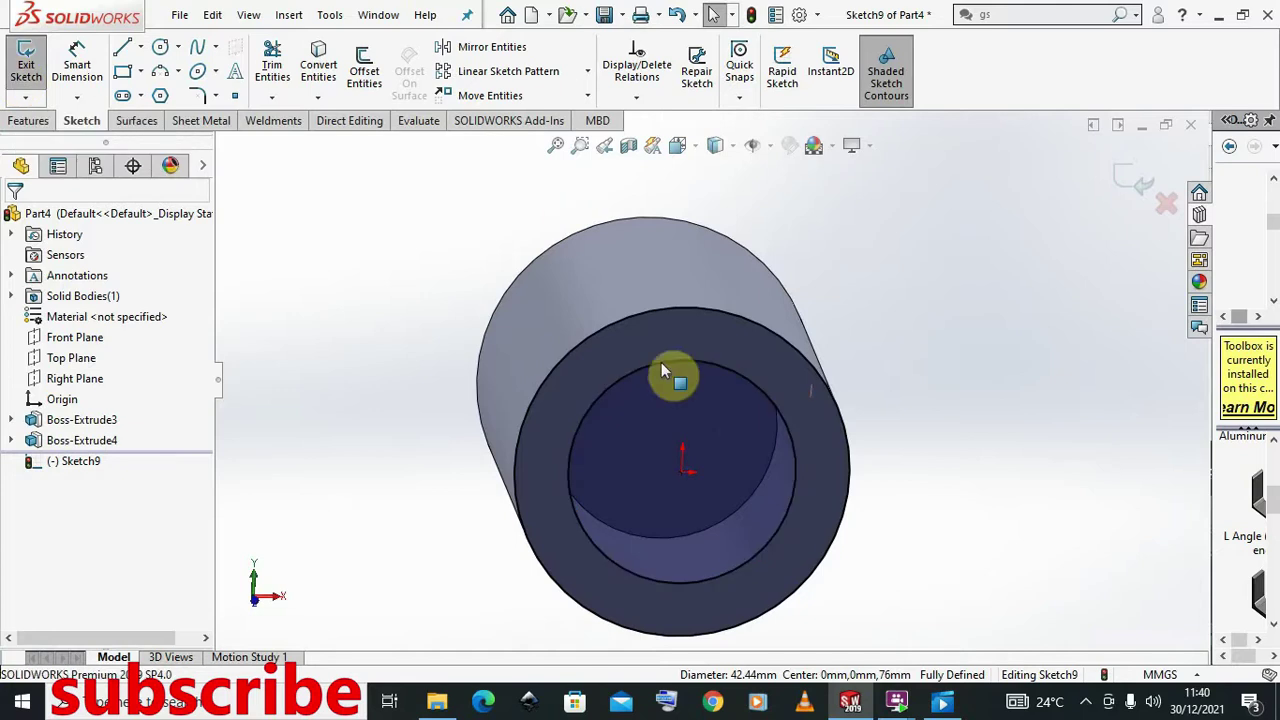
pyautogui.moveTo(668, 368)
pyautogui.mouseDown(button='middle')
pyautogui.moveTo(740, 425)
pyautogui.moveTo(688, 398)
pyautogui.moveTo(677, 349)
pyautogui.moveTo(711, 380)
pyautogui.mouseUp(button='middle')
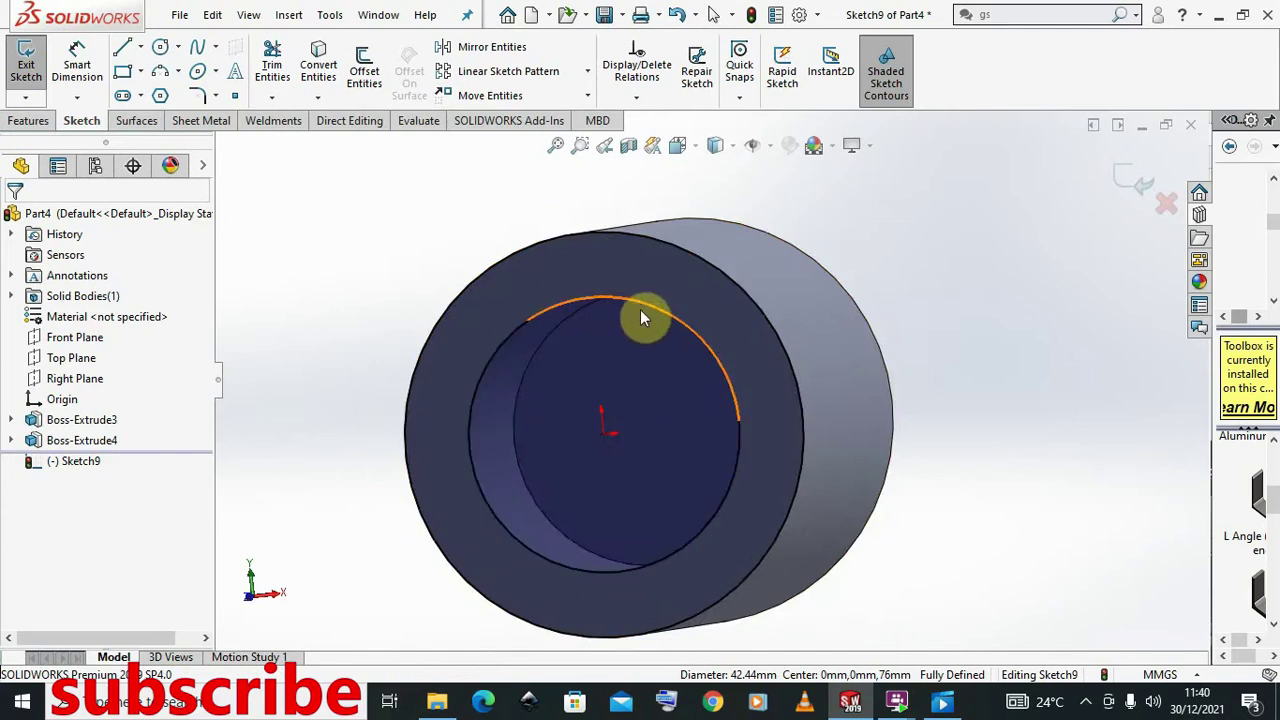
pyautogui.scroll(-2, 640, 309)
pyautogui.scroll(3, 640, 307)
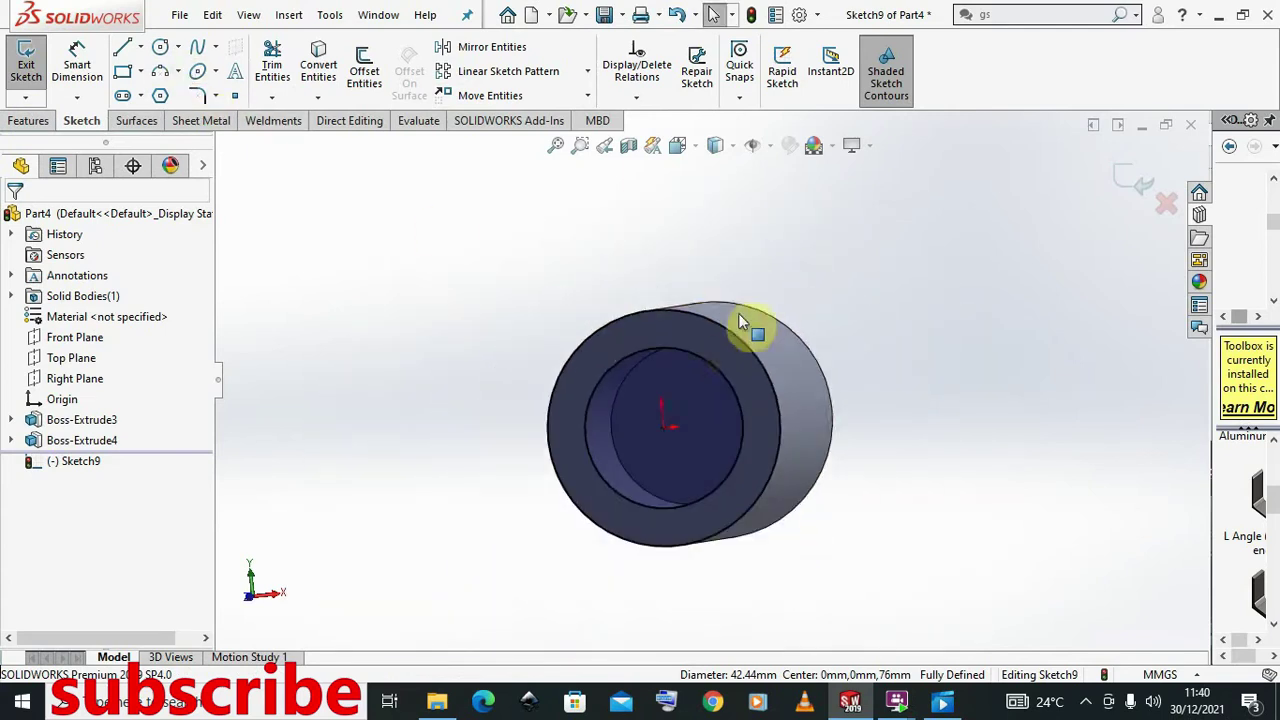
pyautogui.click(680, 337)
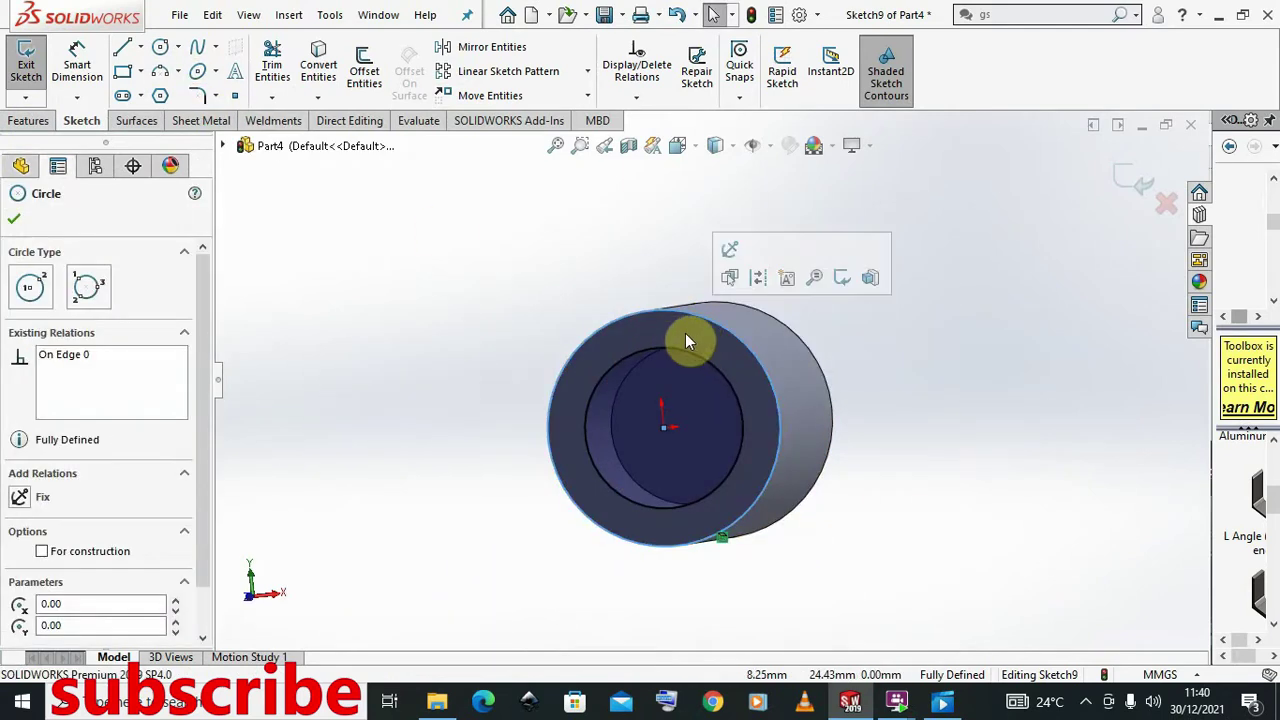
pyautogui.rightClick(690, 340)
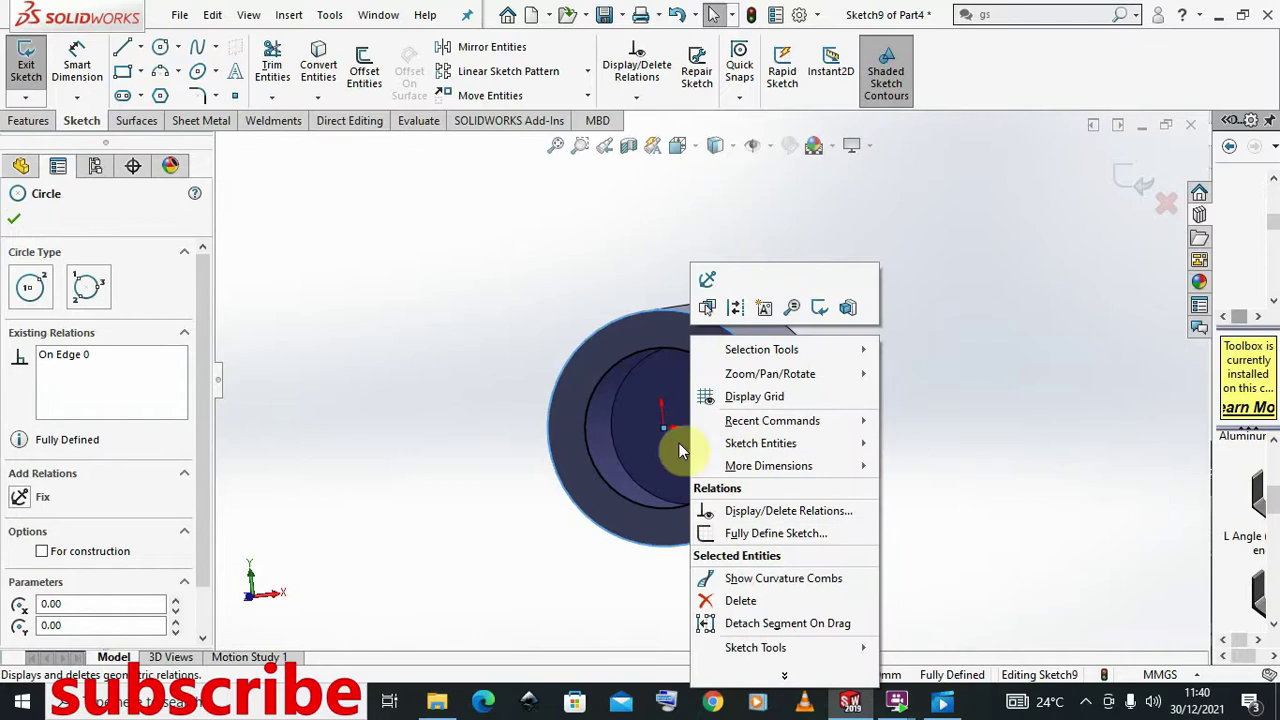
pyautogui.click(610, 283)
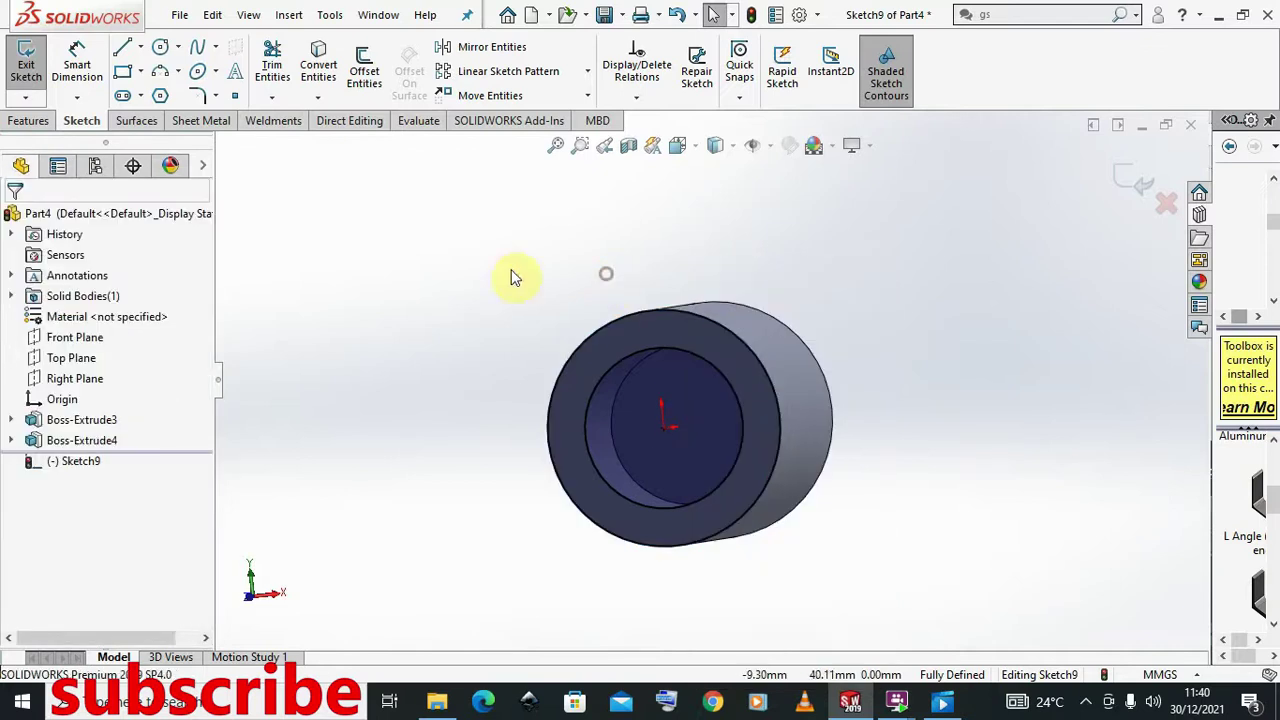
# - Sketch a vertical line about 62 mm long through the origin, from the outer circle's uppermost point to its lowest point
pyautogui.click(140, 48)
pyautogui.click(155, 74)
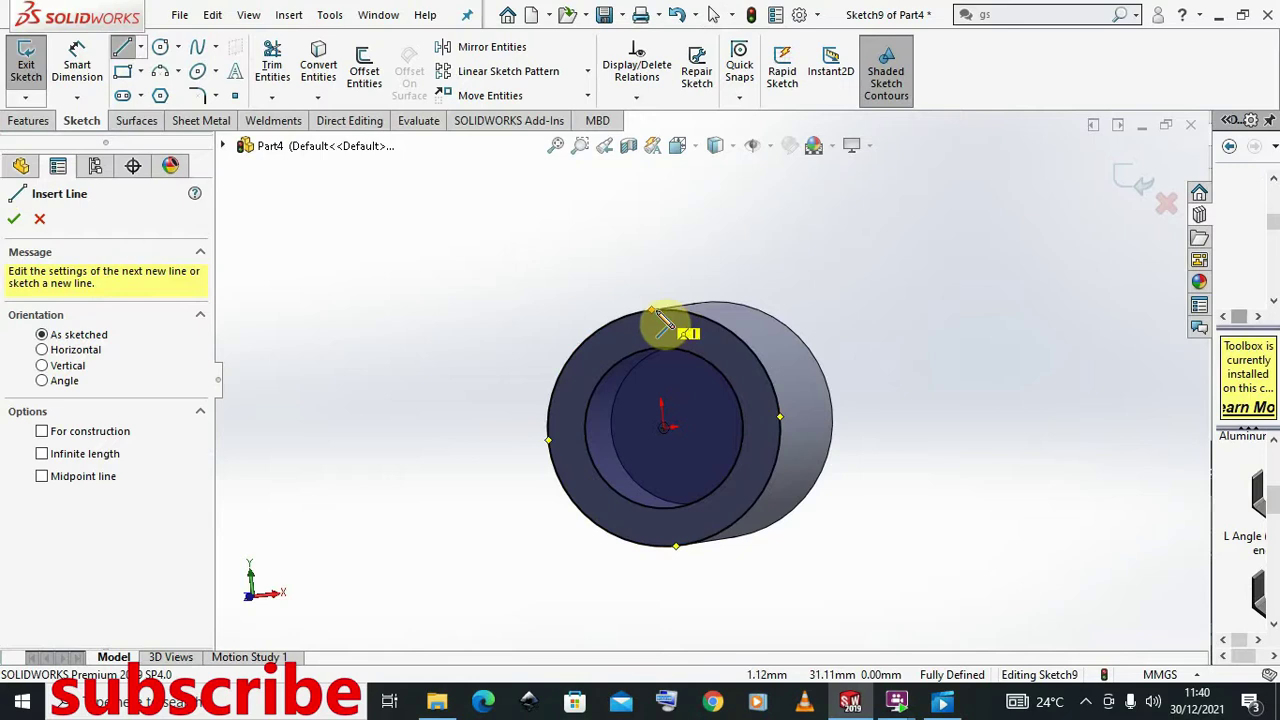
pyautogui.click(653, 311)
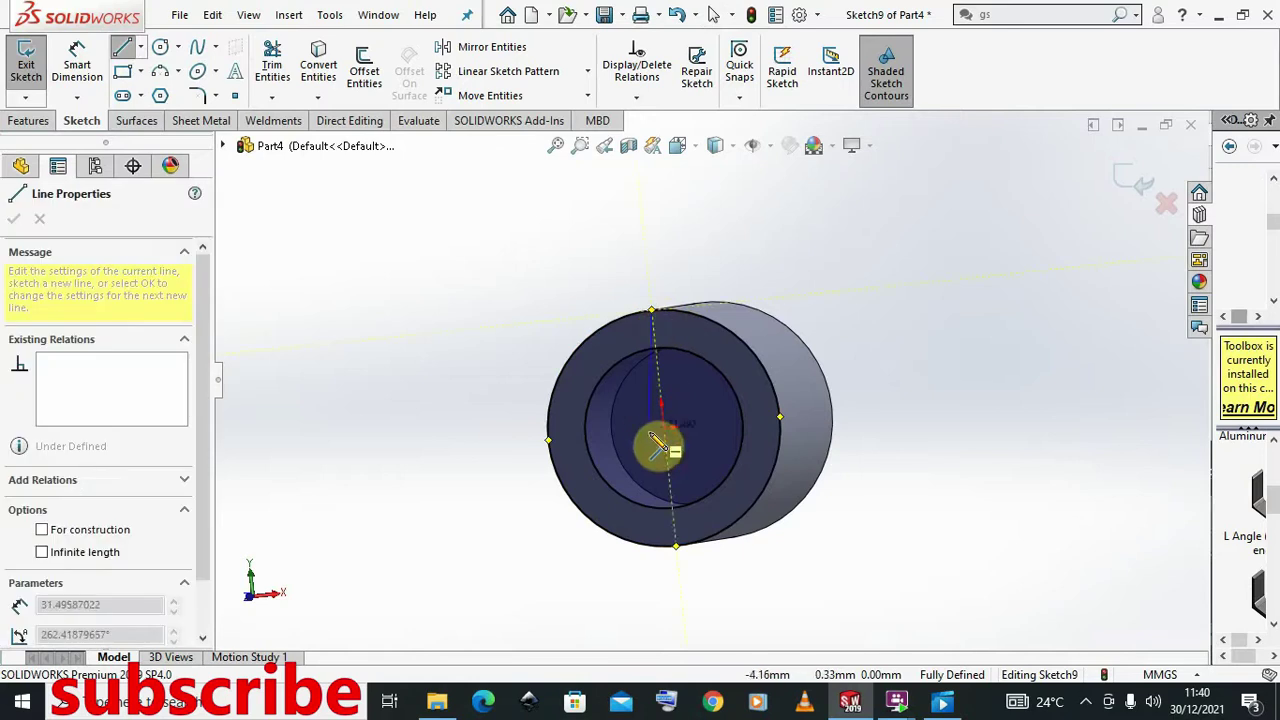
pyautogui.click(684, 546)
pyautogui.rightClick(686, 548)
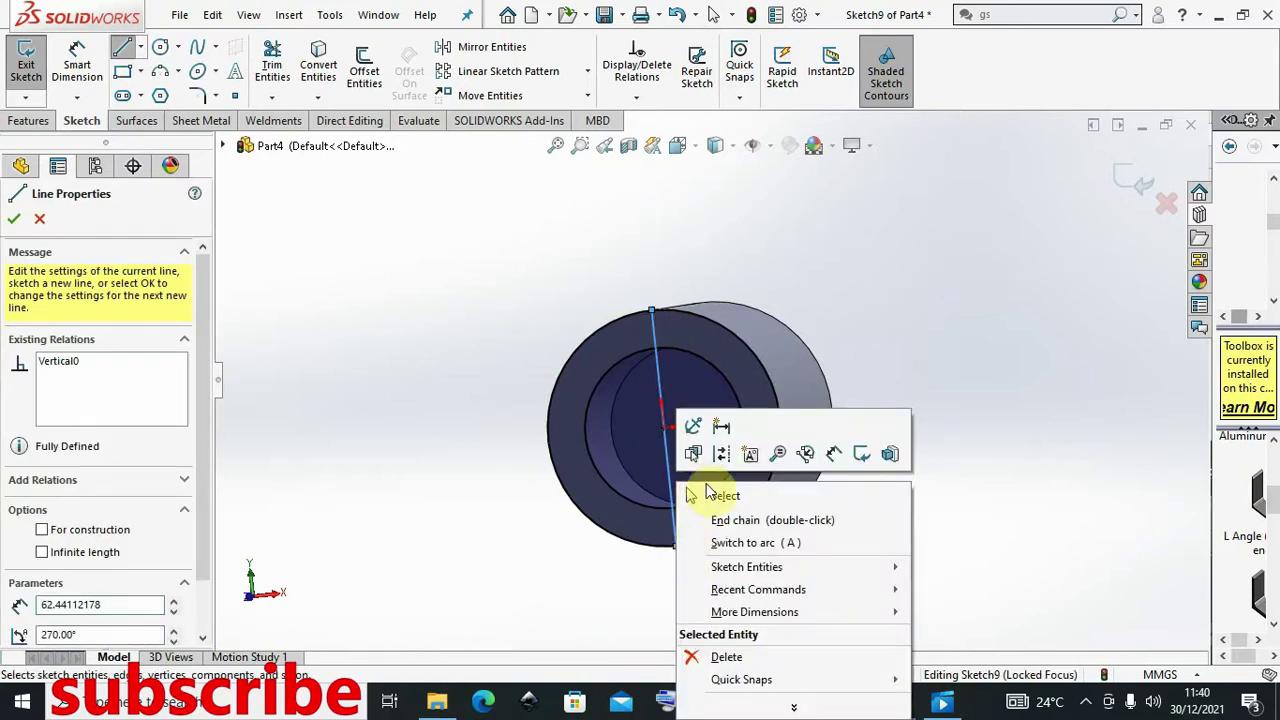
pyautogui.click(714, 493)
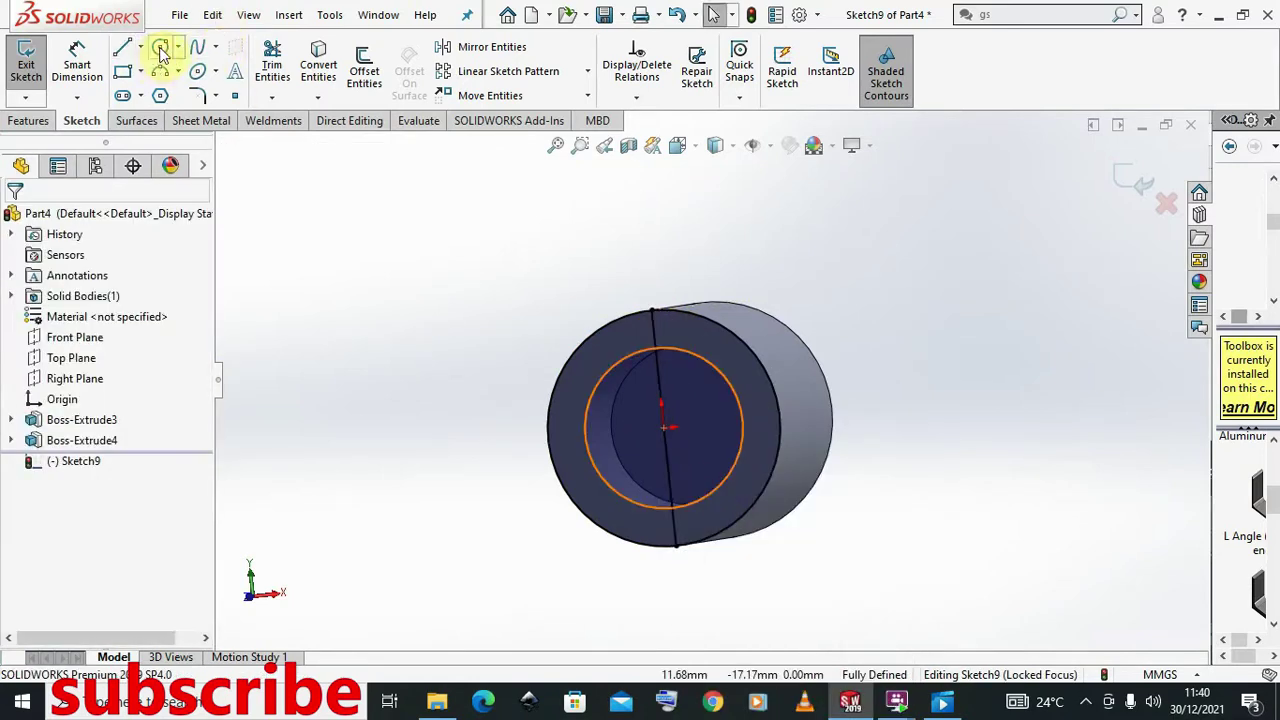
# - Offset the vertical line 10 mm bi-directionally to get a parallel line on each side, with dimensions added
pyautogui.click(366, 103)
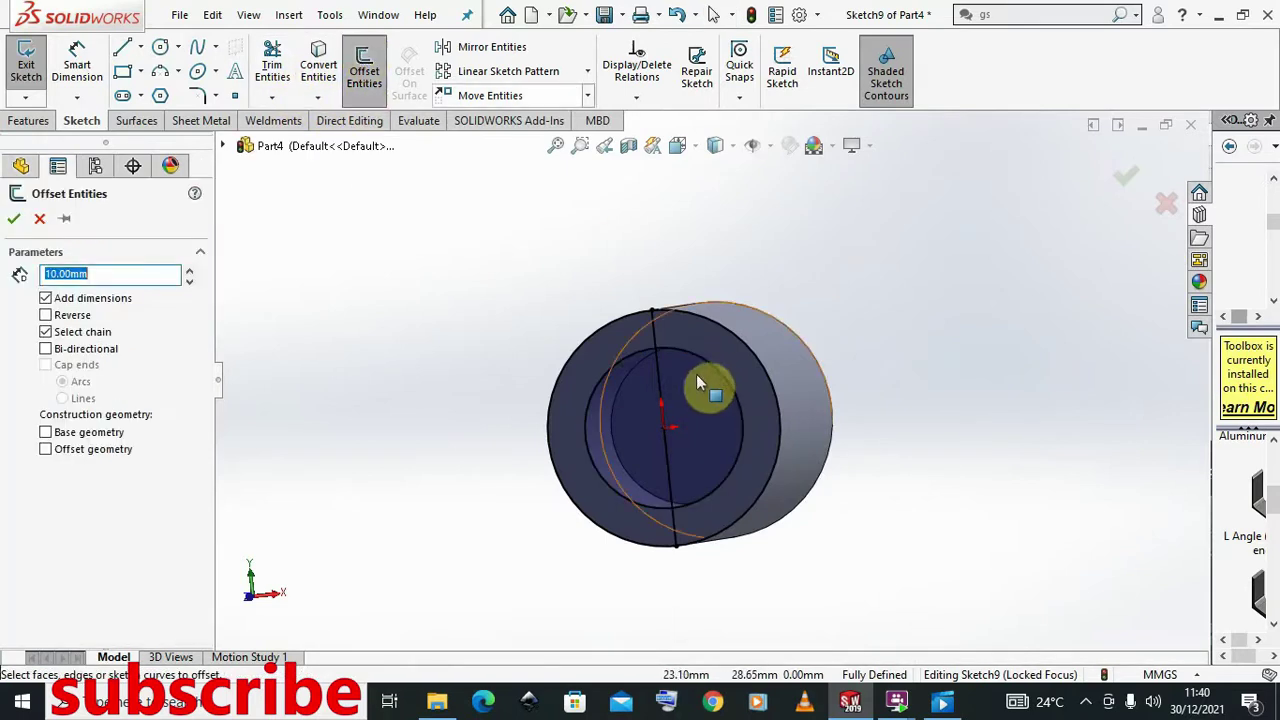
pyautogui.click(658, 346)
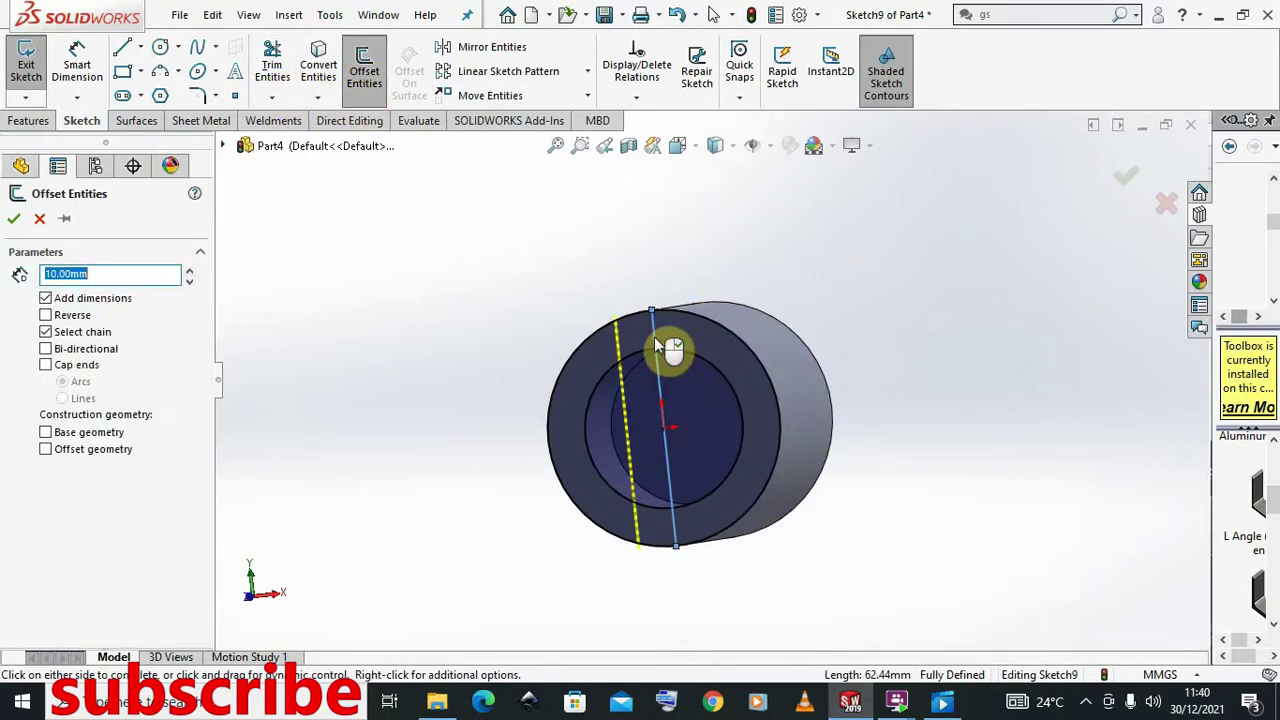
pyautogui.click(48, 350)
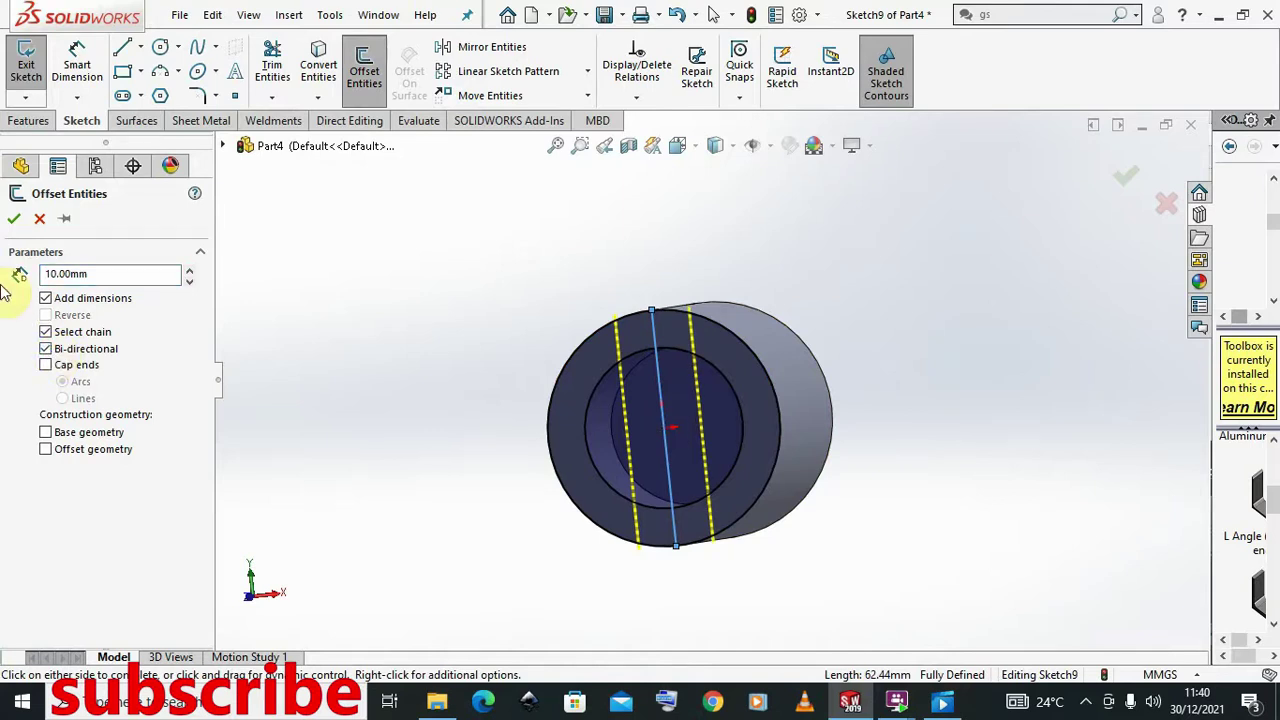
pyautogui.click(15, 221)
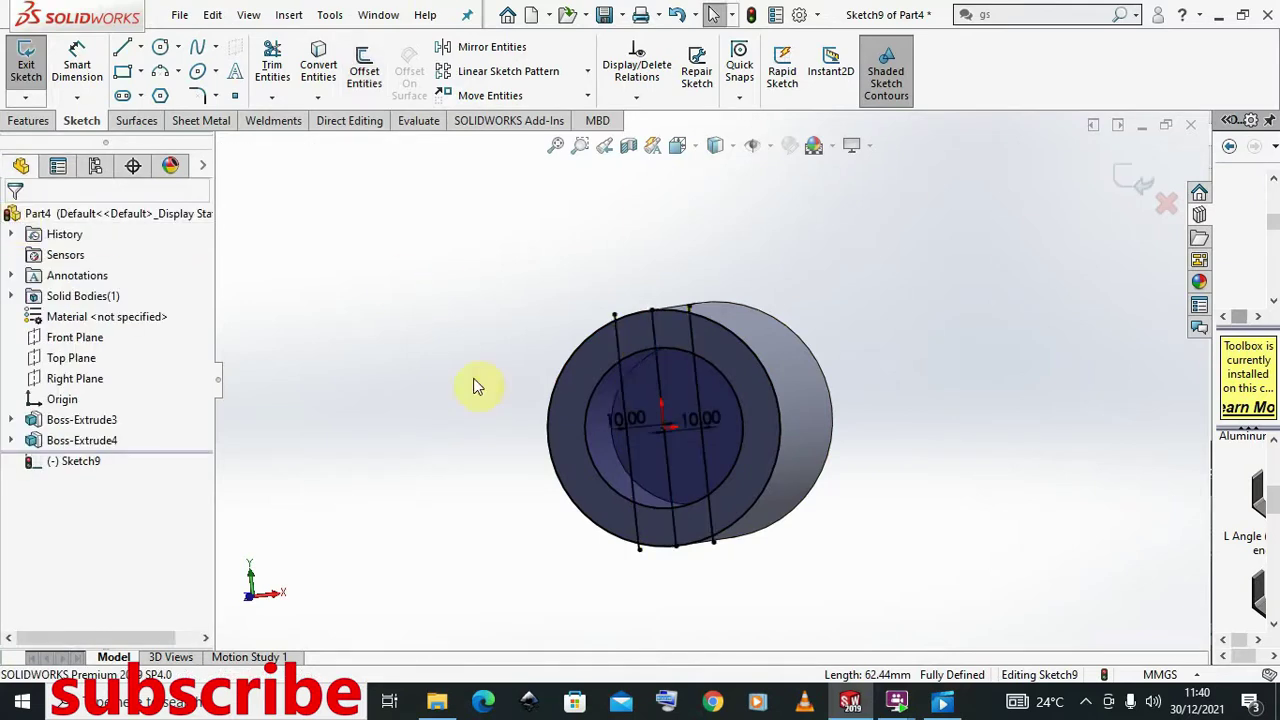
# - Trim away the outer circle's upper and lower arcs between the two offset lines with Power trim
pyautogui.scroll(-5, 628, 347)
pyautogui.moveTo(657, 374); pyautogui.dragTo(666, 374, button='middle')
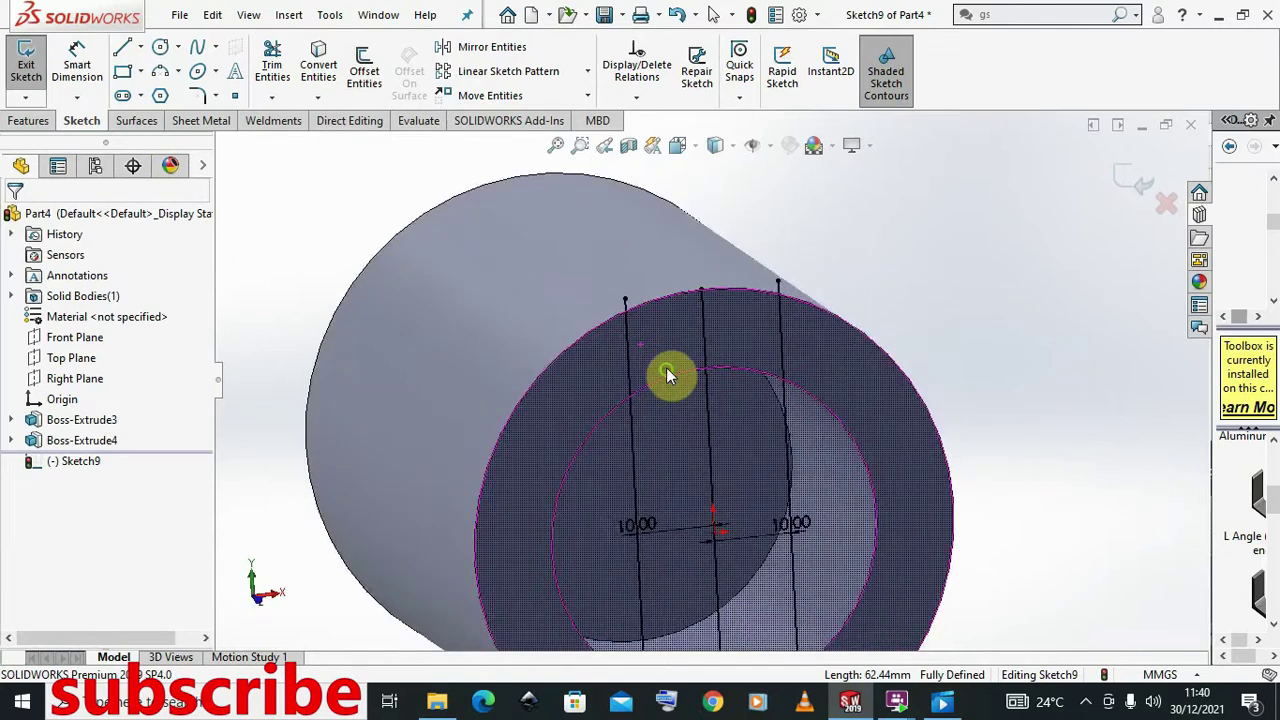
pyautogui.click(272, 65)
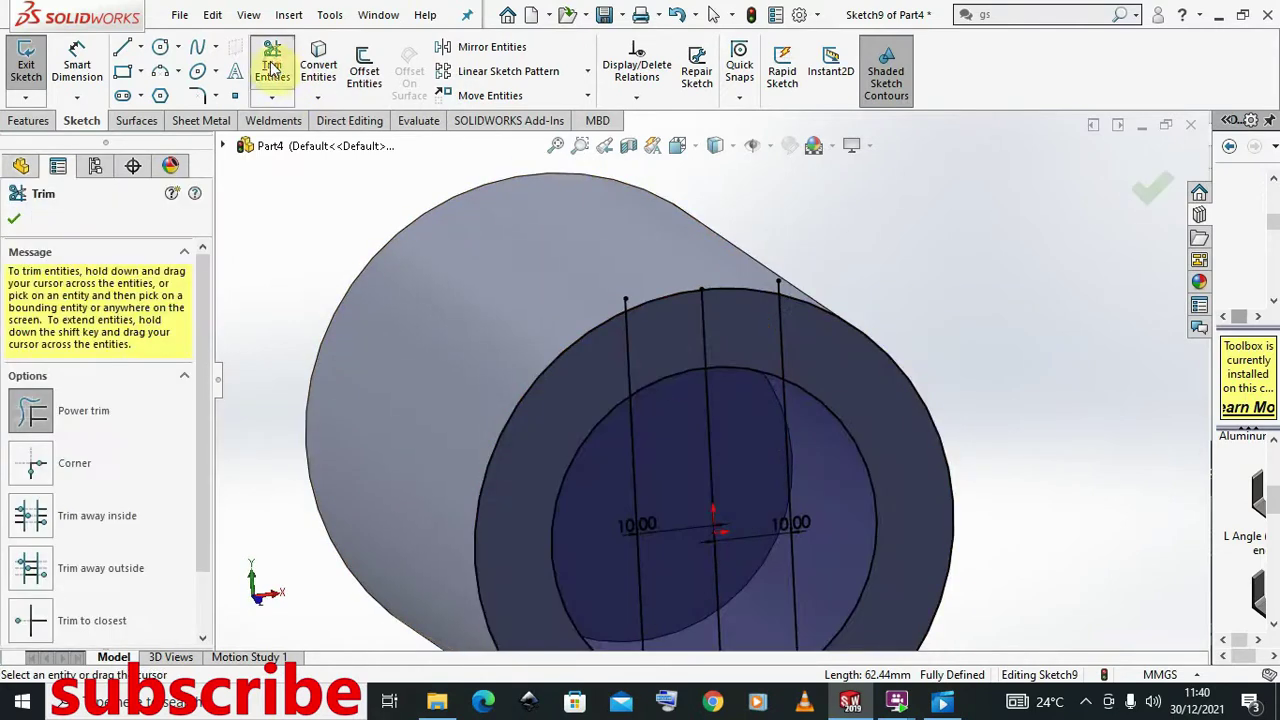
pyautogui.scroll(5, 721, 350)
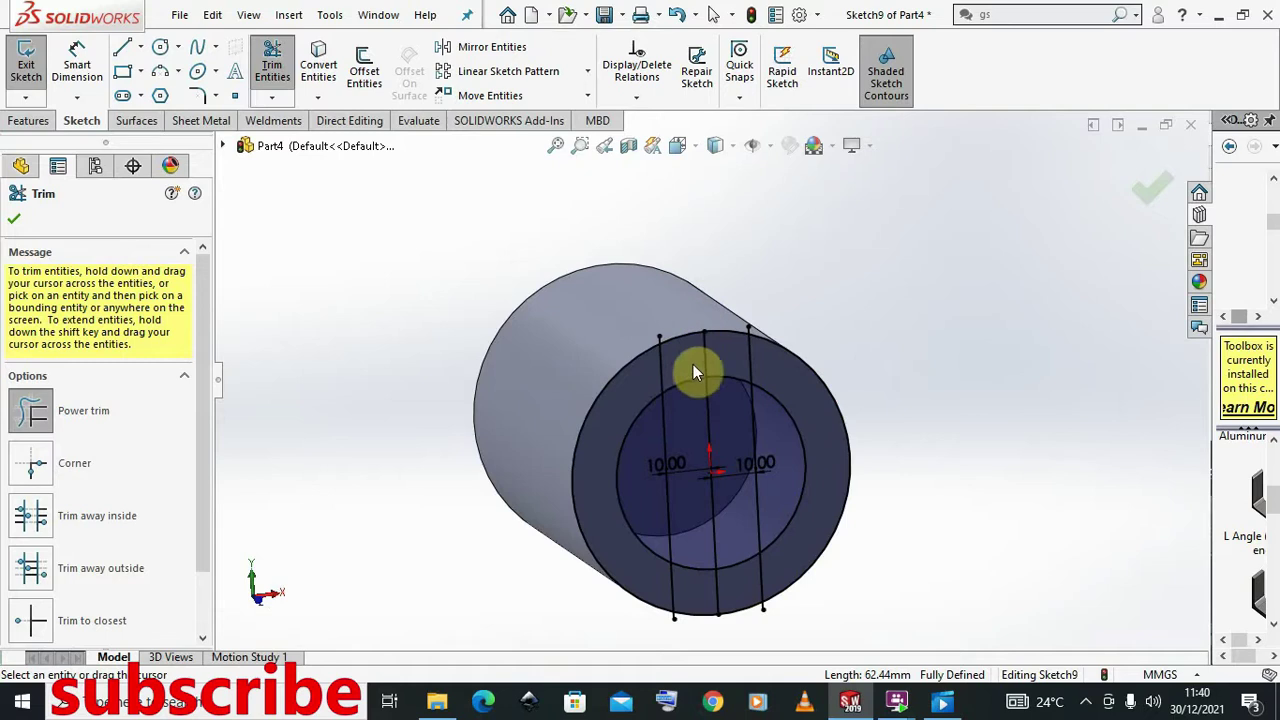
pyautogui.click(700, 371)
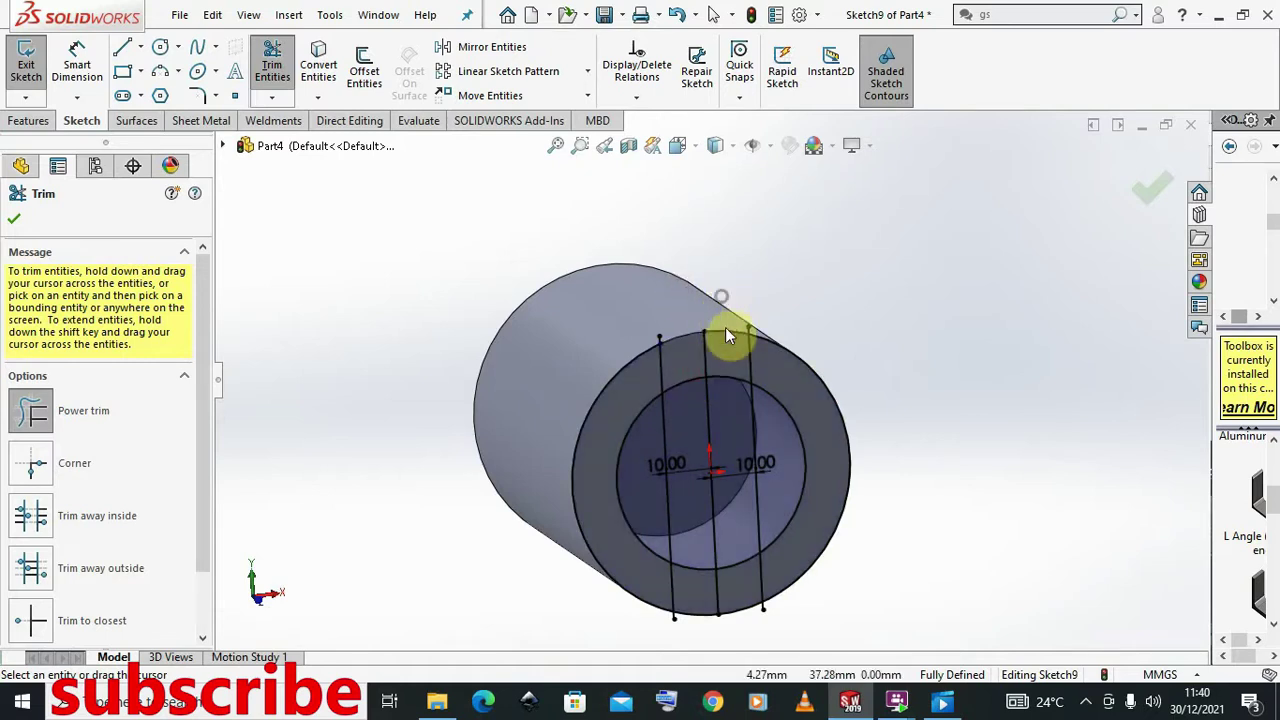
pyautogui.scroll(-1, 731, 391)
pyautogui.scroll(4, 723, 386)
pyautogui.scroll(-5, 731, 494)
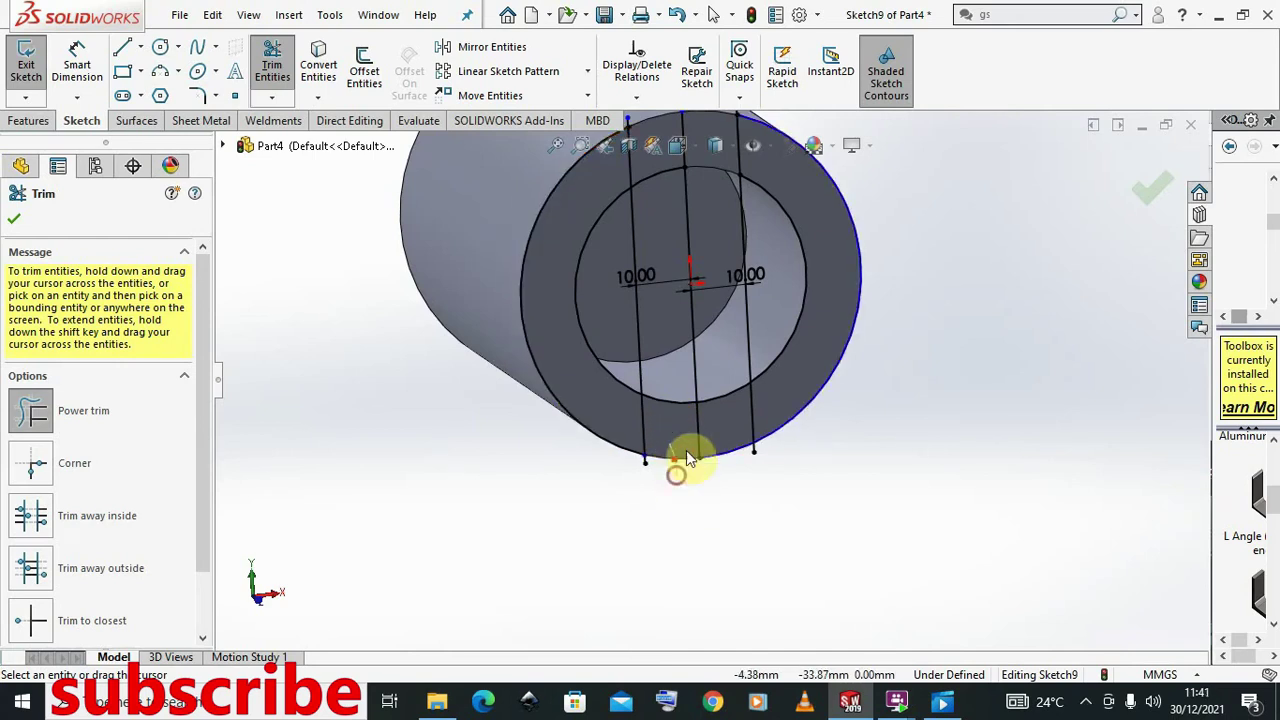
pyautogui.moveTo(725, 420); pyautogui.dragTo(728, 485)
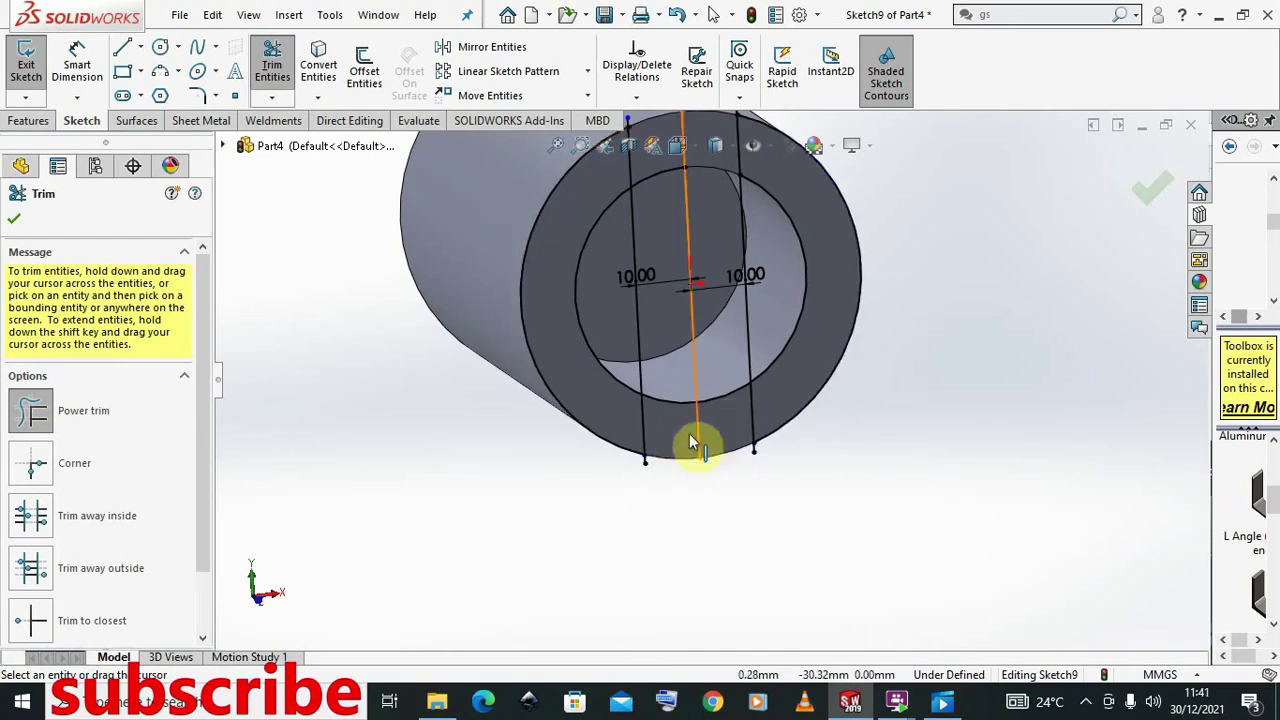
# - Trim the upper overhanging ends of both offset lines back to the outer circle, undoing the mistaken trim of the outer arc
pyautogui.scroll(3, 686, 420)
pyautogui.scroll(-6, 666, 240)
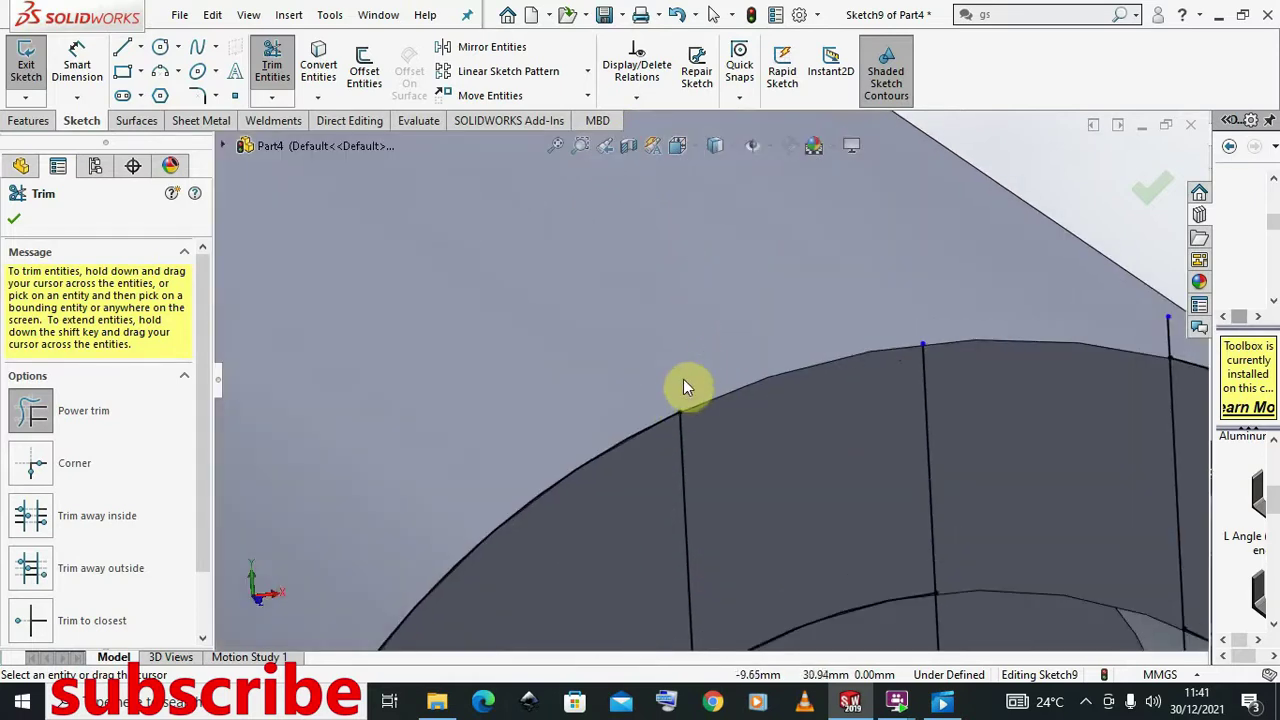
pyautogui.scroll(5, 930, 310)
pyautogui.scroll(-6, 815, 375)
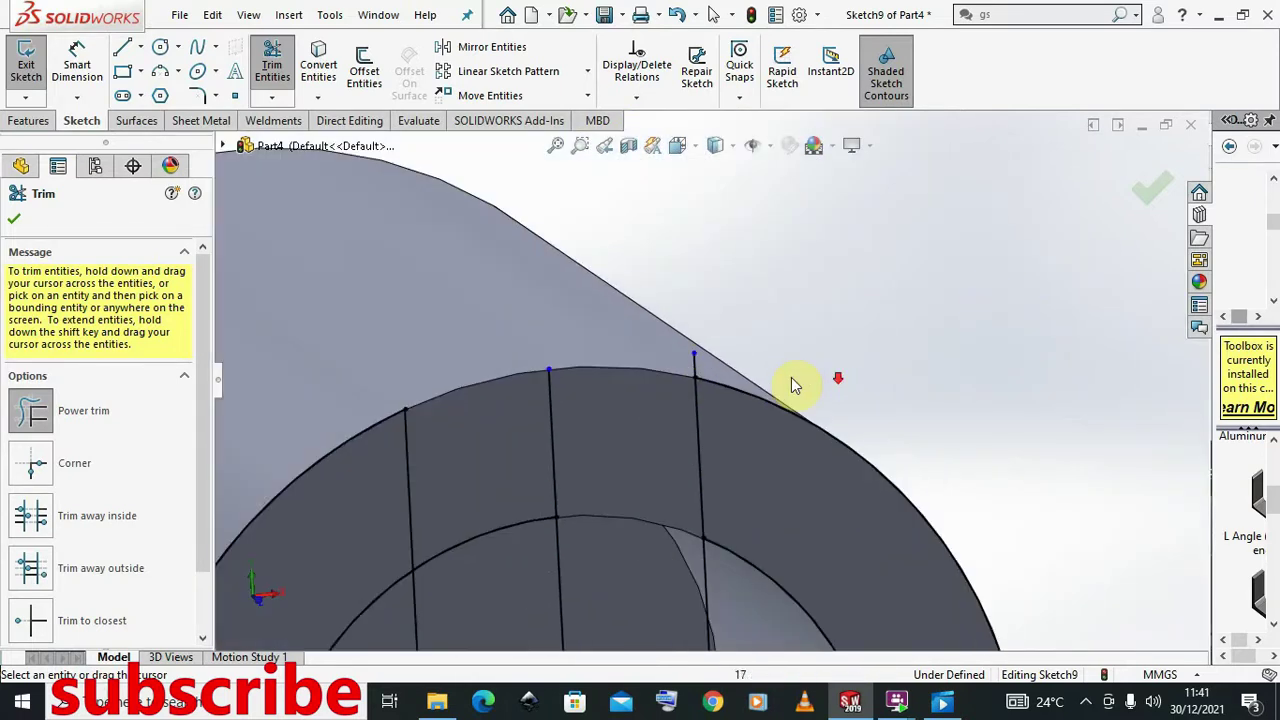
pyautogui.moveTo(705, 375); pyautogui.dragTo(663, 386)
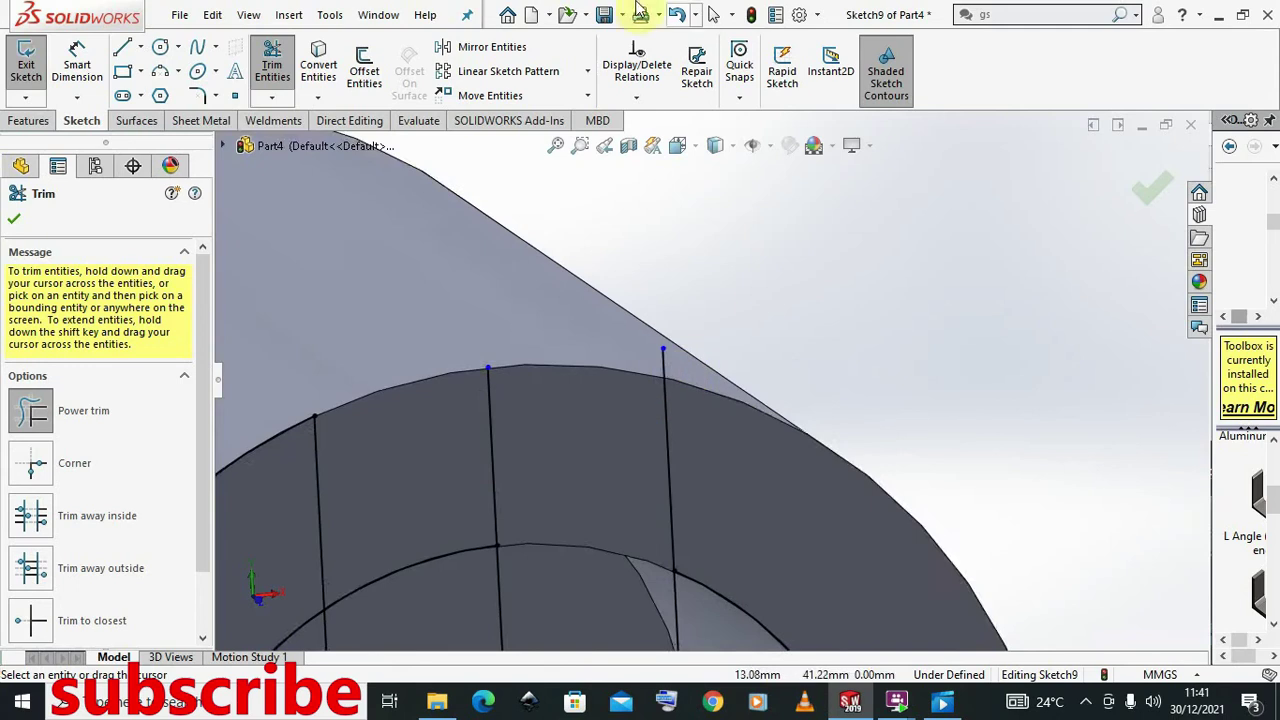
pyautogui.click(680, 14)
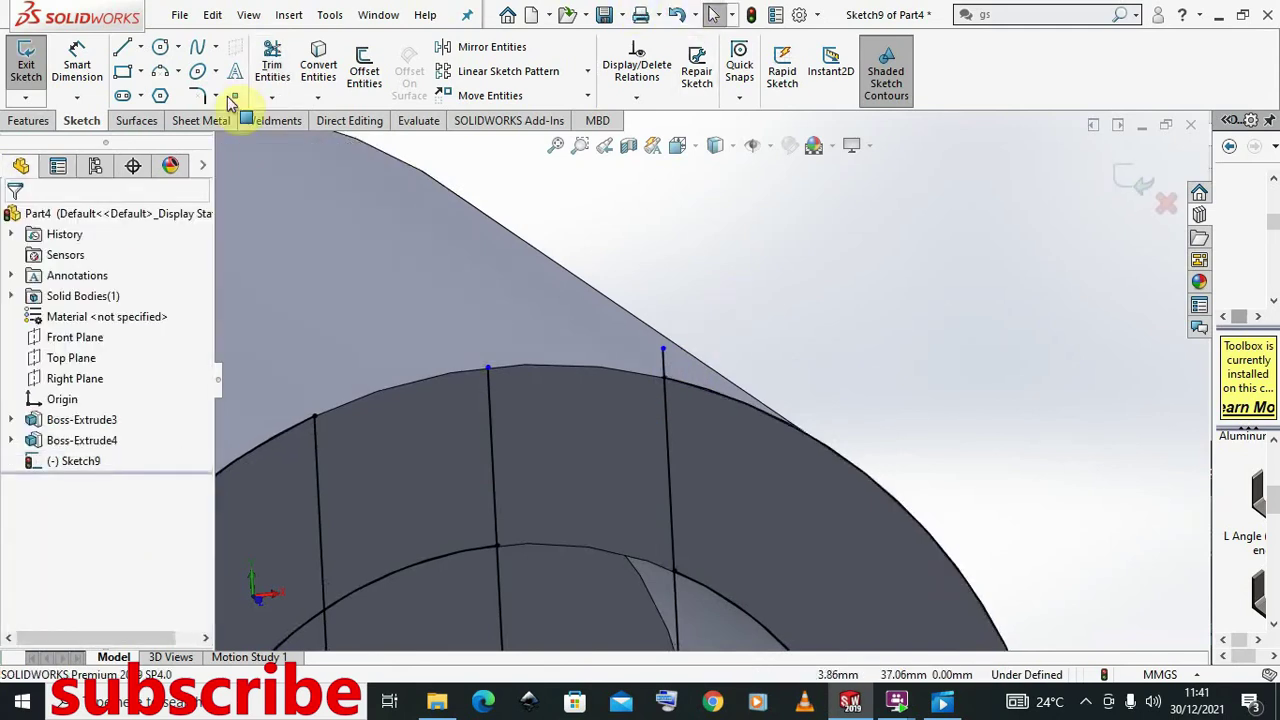
pyautogui.click(268, 97)
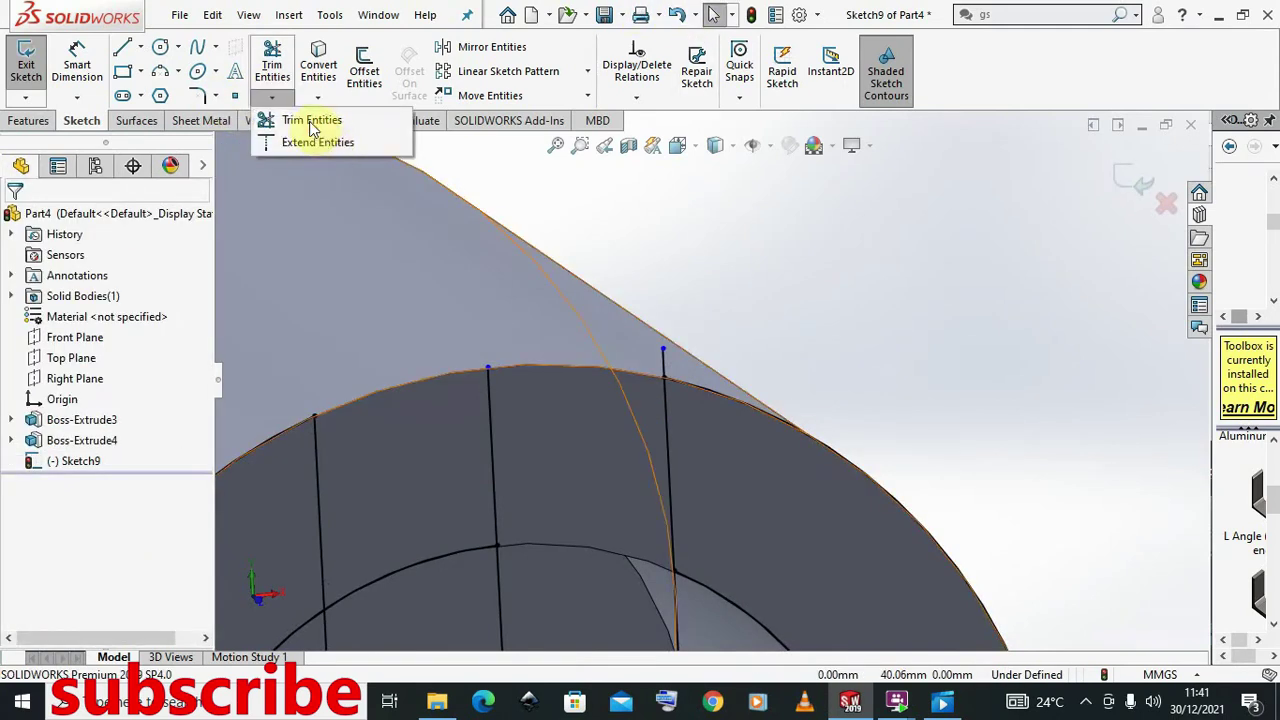
pyautogui.click(300, 121)
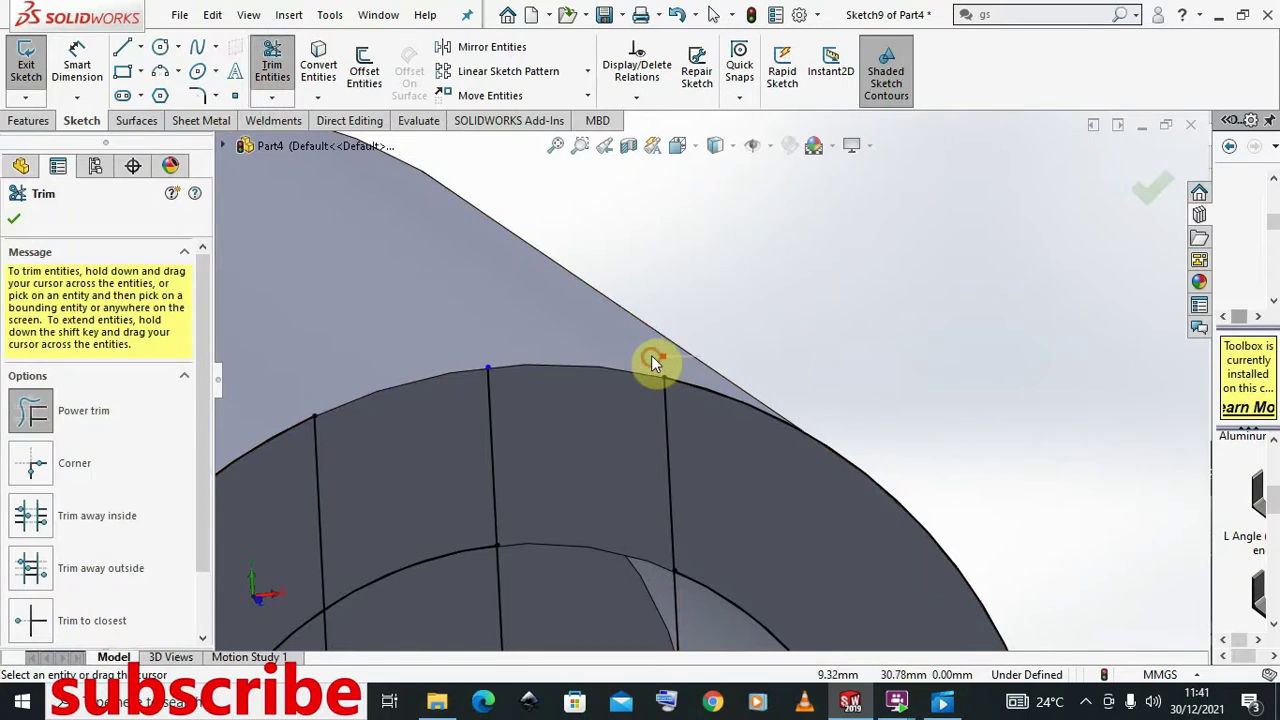
# - Trim the lower overhanging ends of both offset lines back to the outer circle
pyautogui.scroll(8, 651, 355)
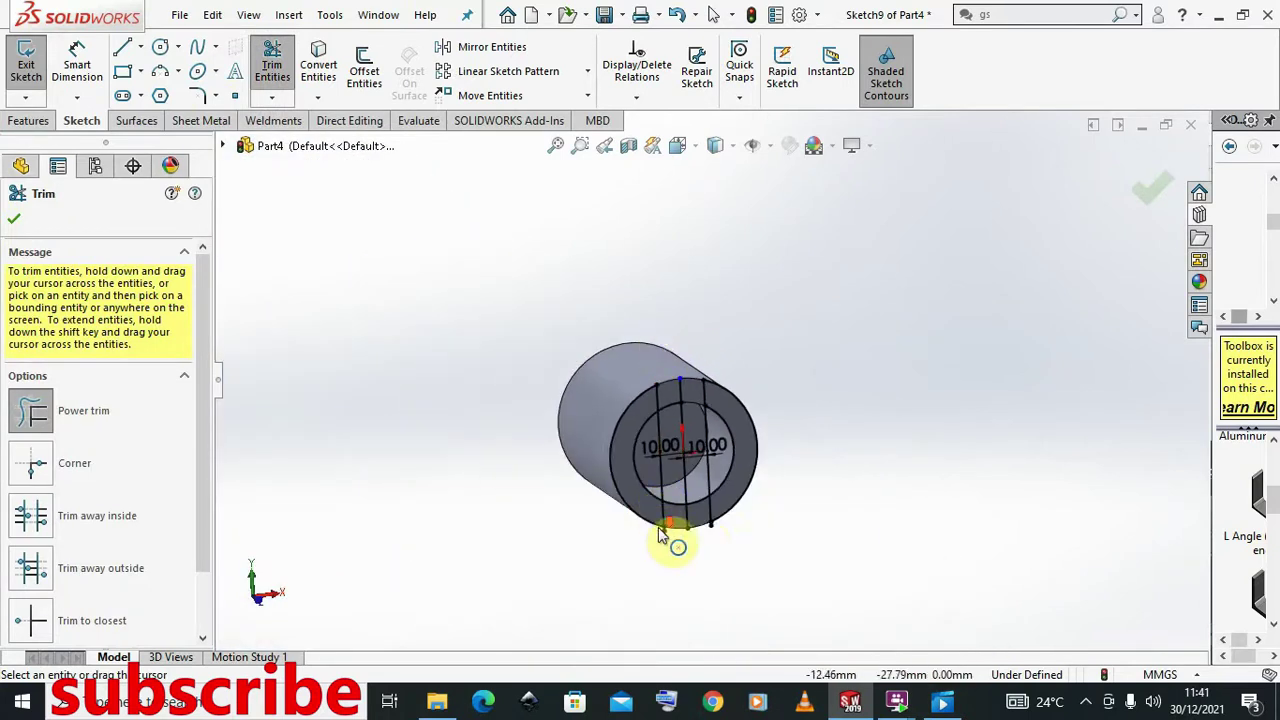
pyautogui.scroll(-10, 680, 530)
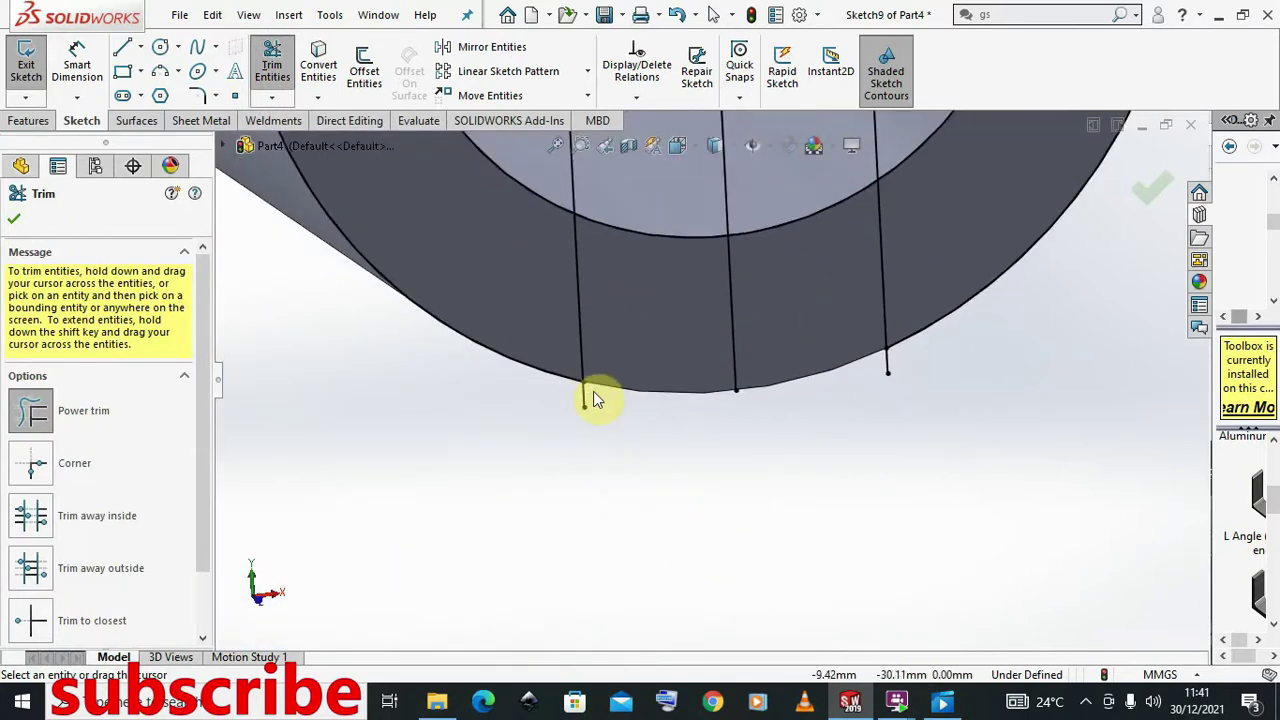
pyautogui.click(583, 392)
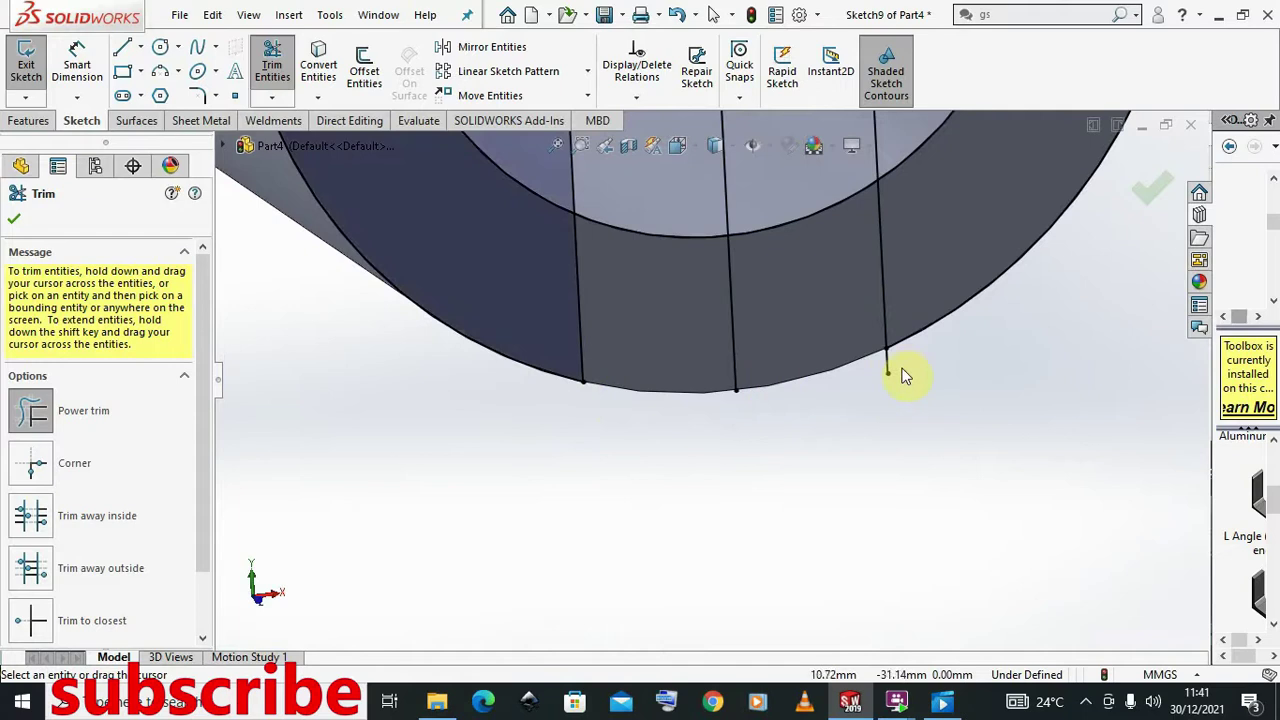
pyautogui.scroll(10, 886, 378)
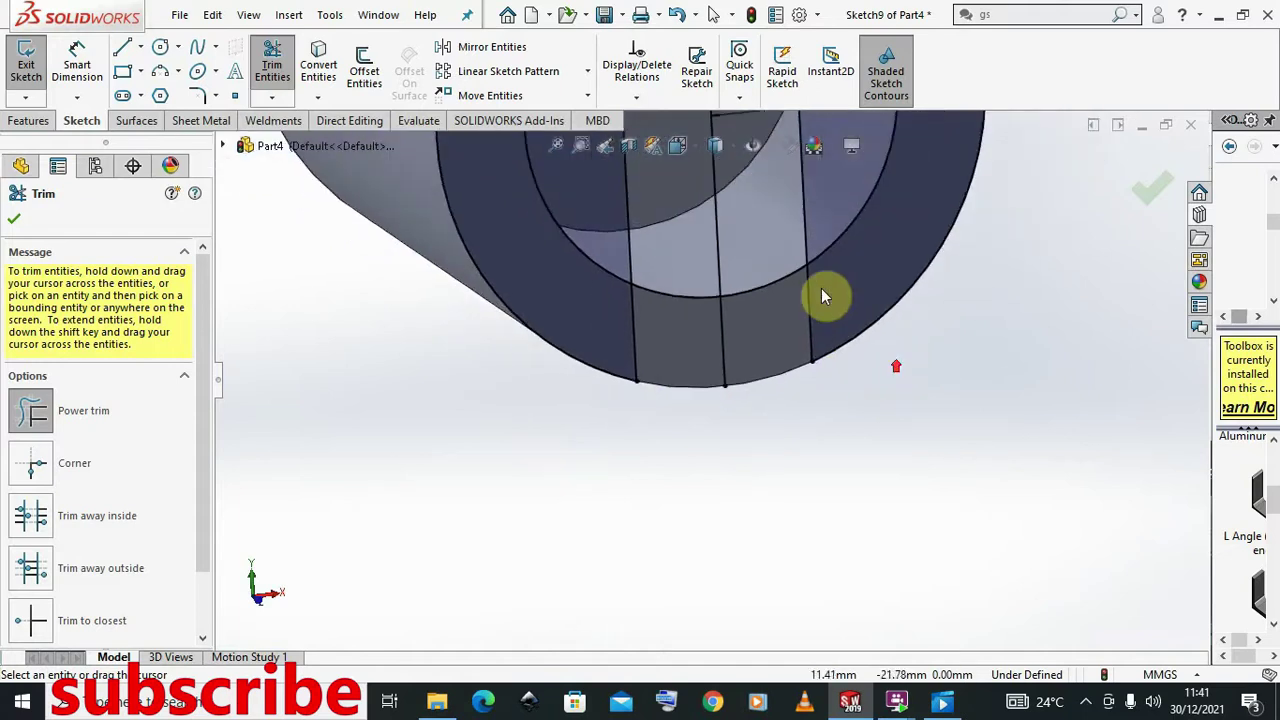
pyautogui.scroll(-5, 682, 323)
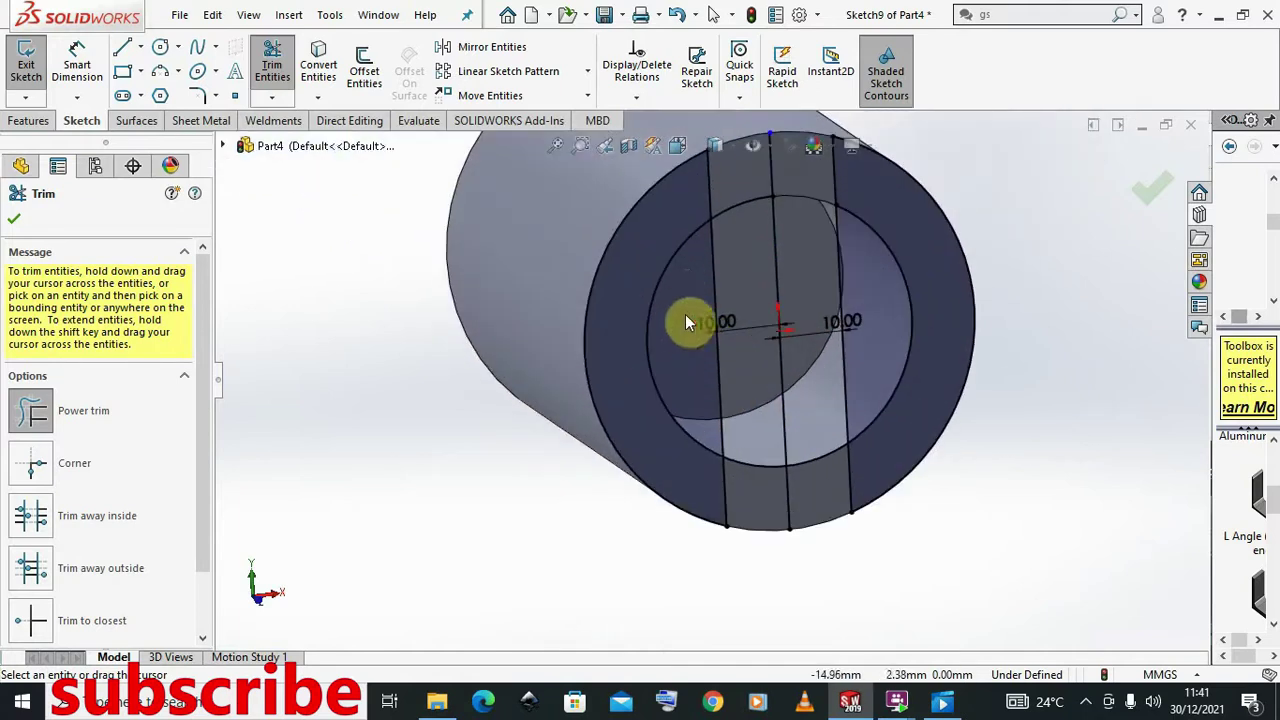
# - Trim the inner circle's upper arc between the two offset lines and the portions of both lines inside the inner circle
pyautogui.scroll(4, 688, 295)
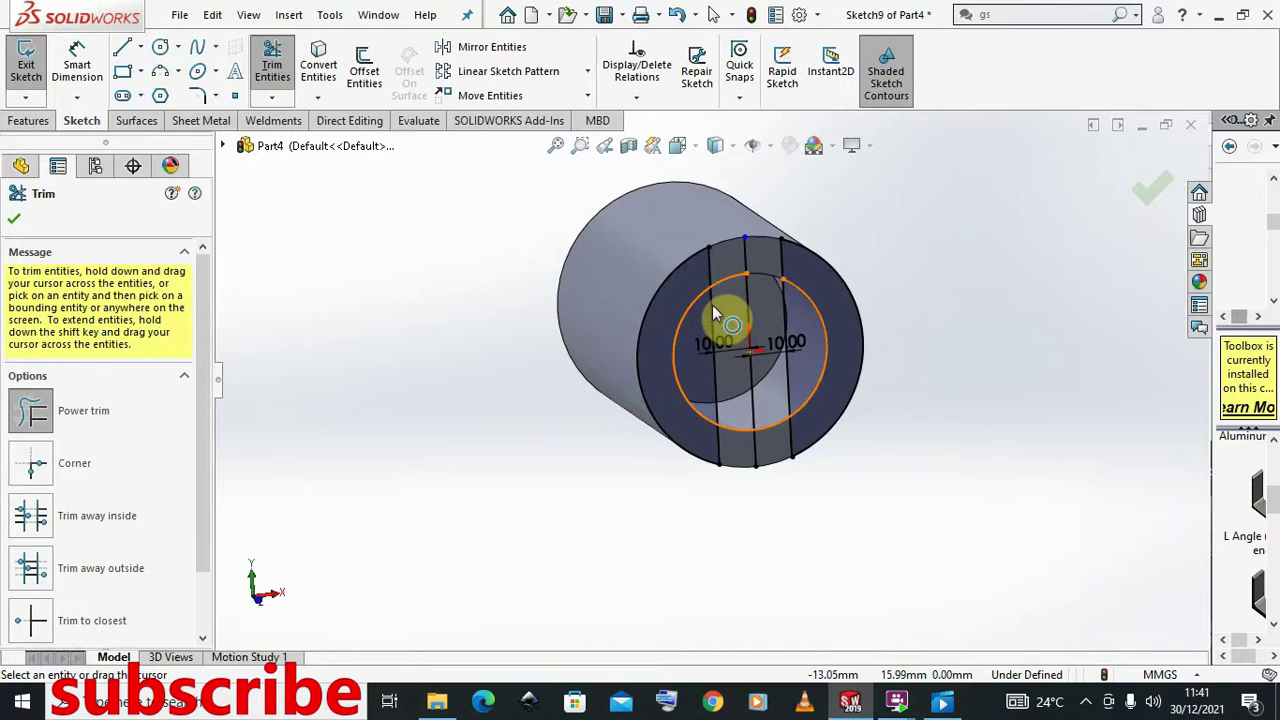
pyautogui.scroll(-5, 747, 305)
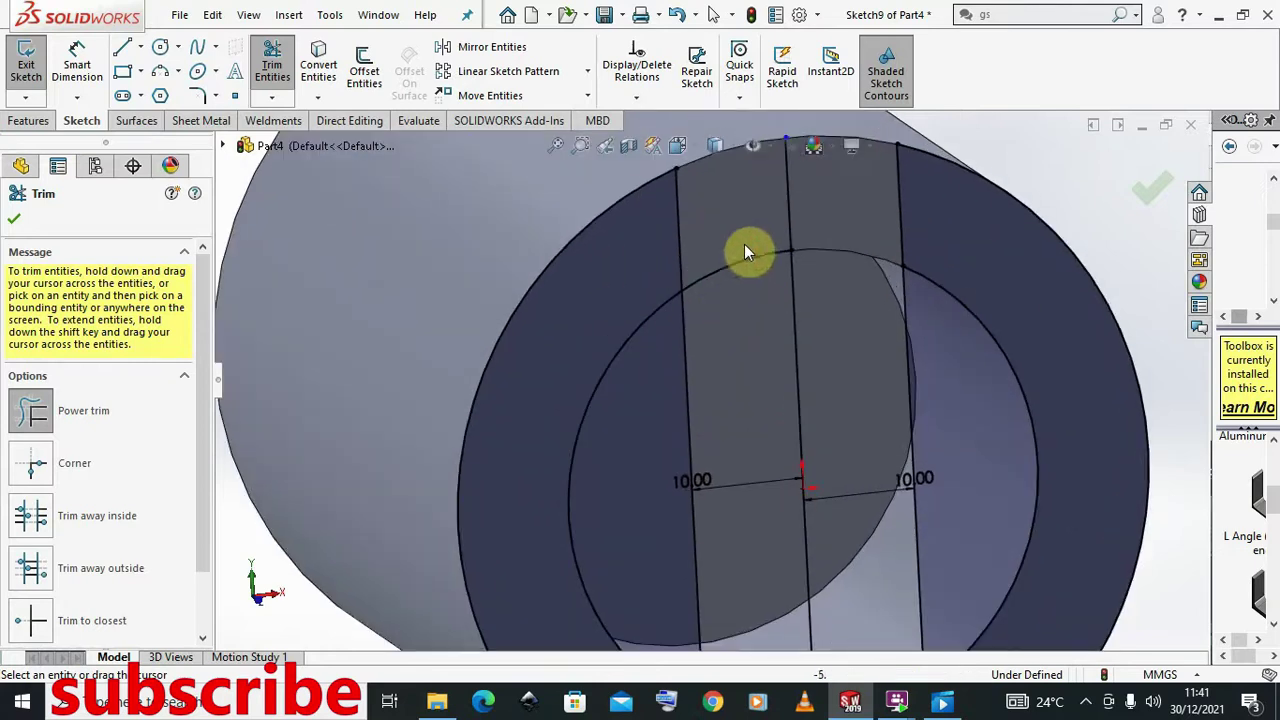
pyautogui.moveTo(745, 217)
pyautogui.mouseDown()
pyautogui.moveTo(753, 290)
pyautogui.moveTo(718, 317)
pyautogui.mouseUp()
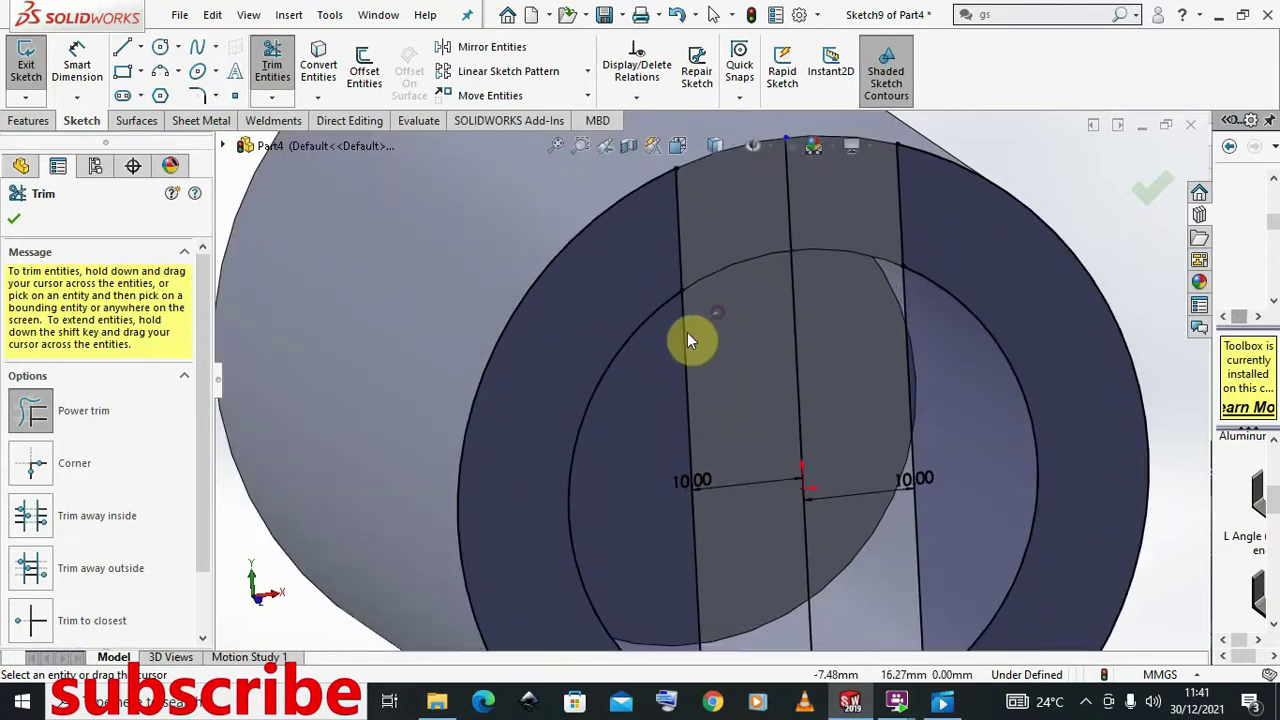
pyautogui.scroll(3, 756, 333)
pyautogui.moveTo(756, 341); pyautogui.dragTo(824, 351, button='middle')
pyautogui.scroll(-5, 816, 336)
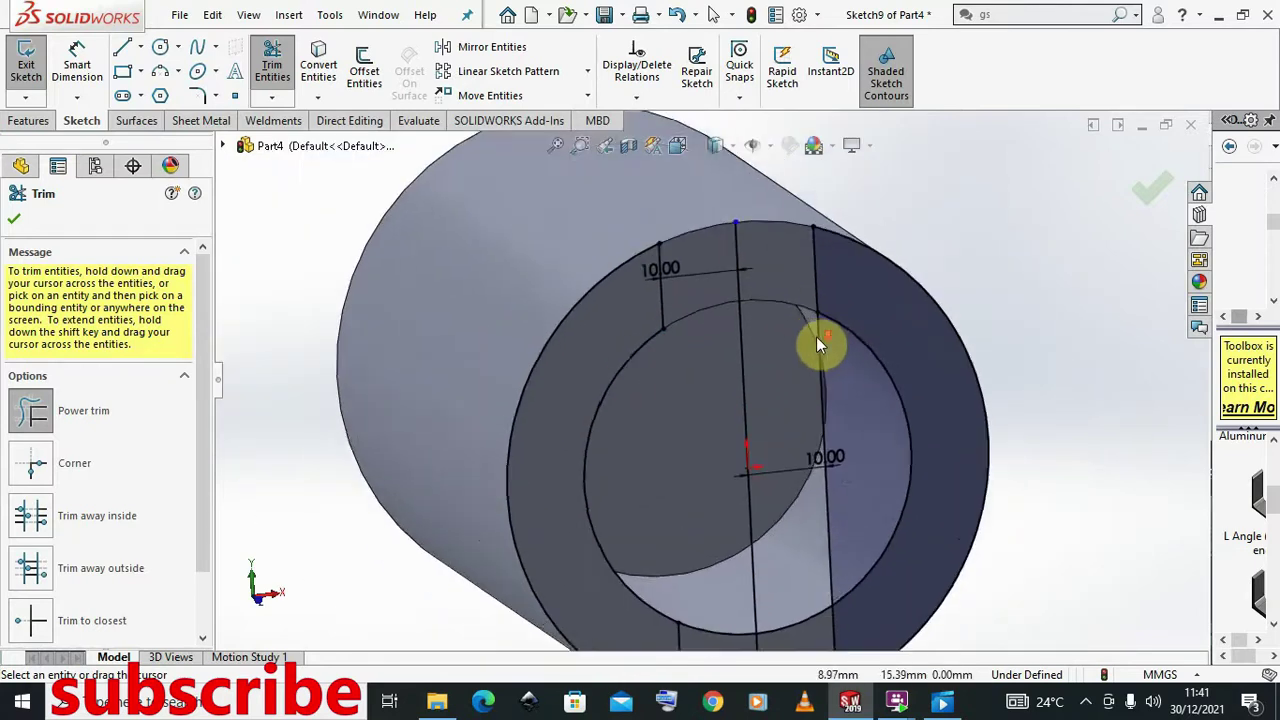
pyautogui.moveTo(769, 326); pyautogui.dragTo(811, 349)
# - Trim the inner circle's lower arc between the two offset lines, leaving two closed ring segments
pyautogui.scroll(8, 811, 349)
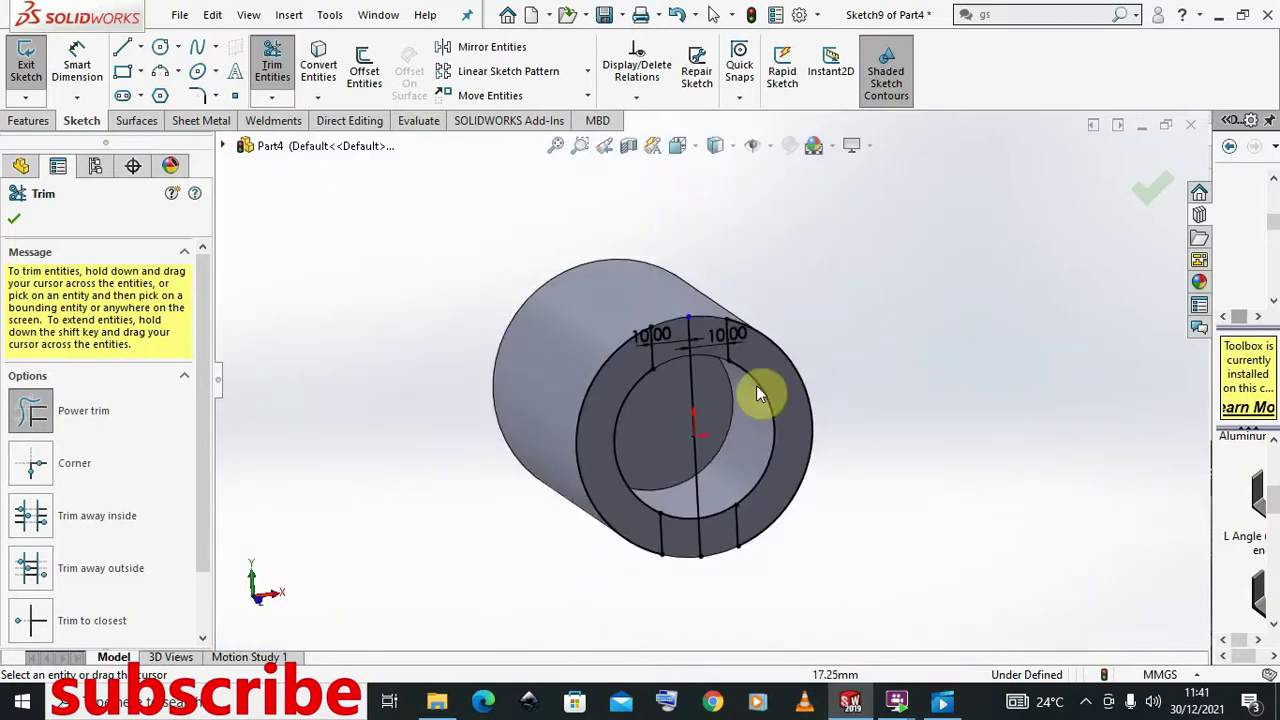
pyautogui.scroll(-7, 687, 427)
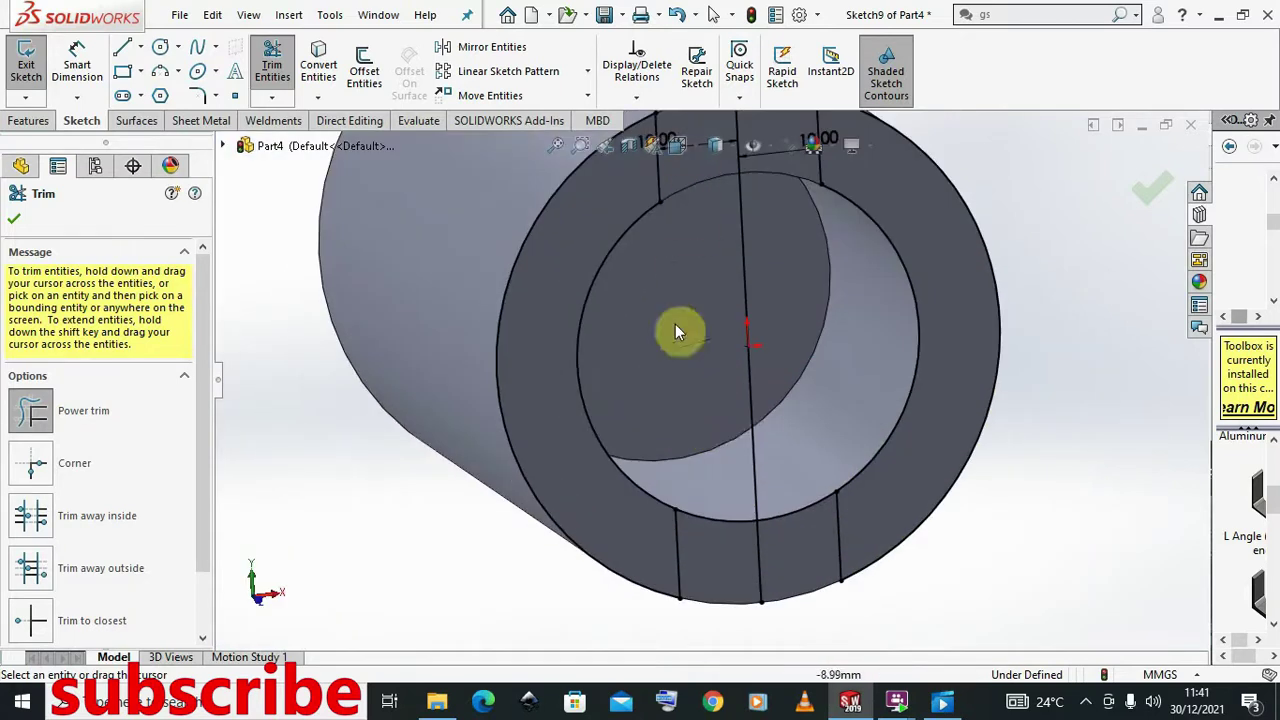
pyautogui.moveTo(737, 560); pyautogui.dragTo(848, 501)
pyautogui.scroll(-4, 849, 497)
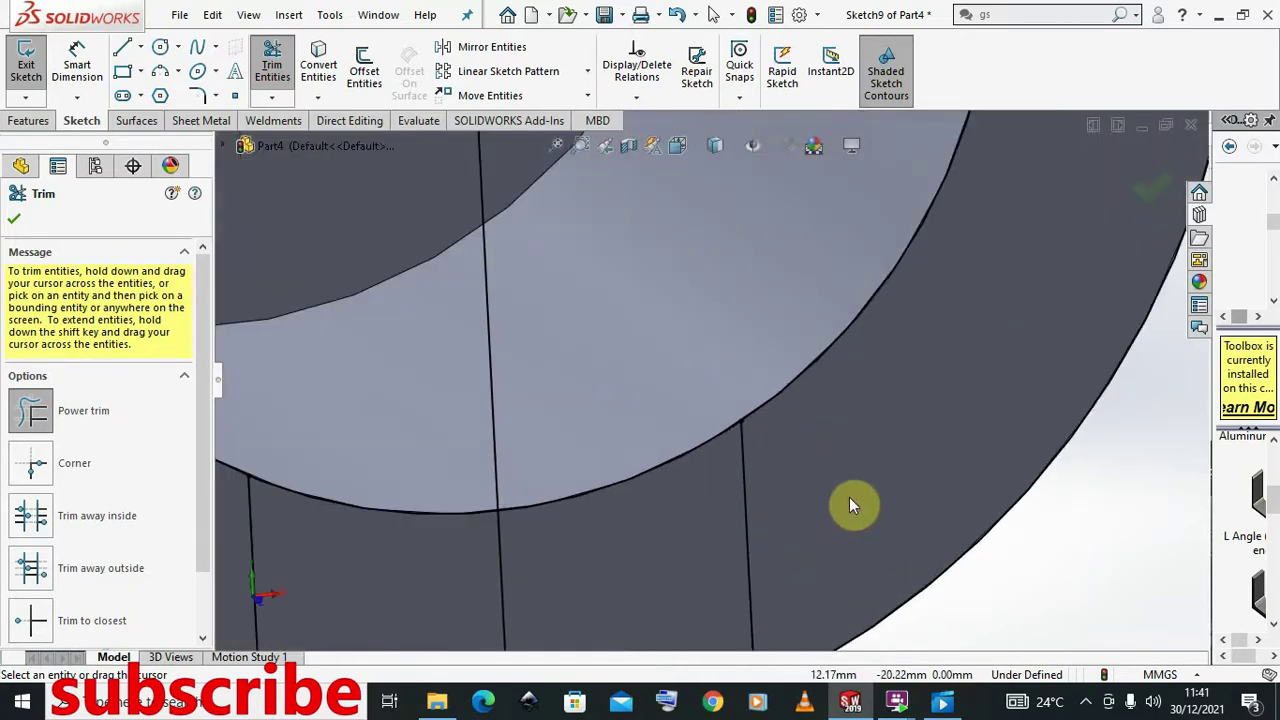
pyautogui.moveTo(671, 381); pyautogui.dragTo(648, 479)
pyautogui.scroll(8, 648, 479)
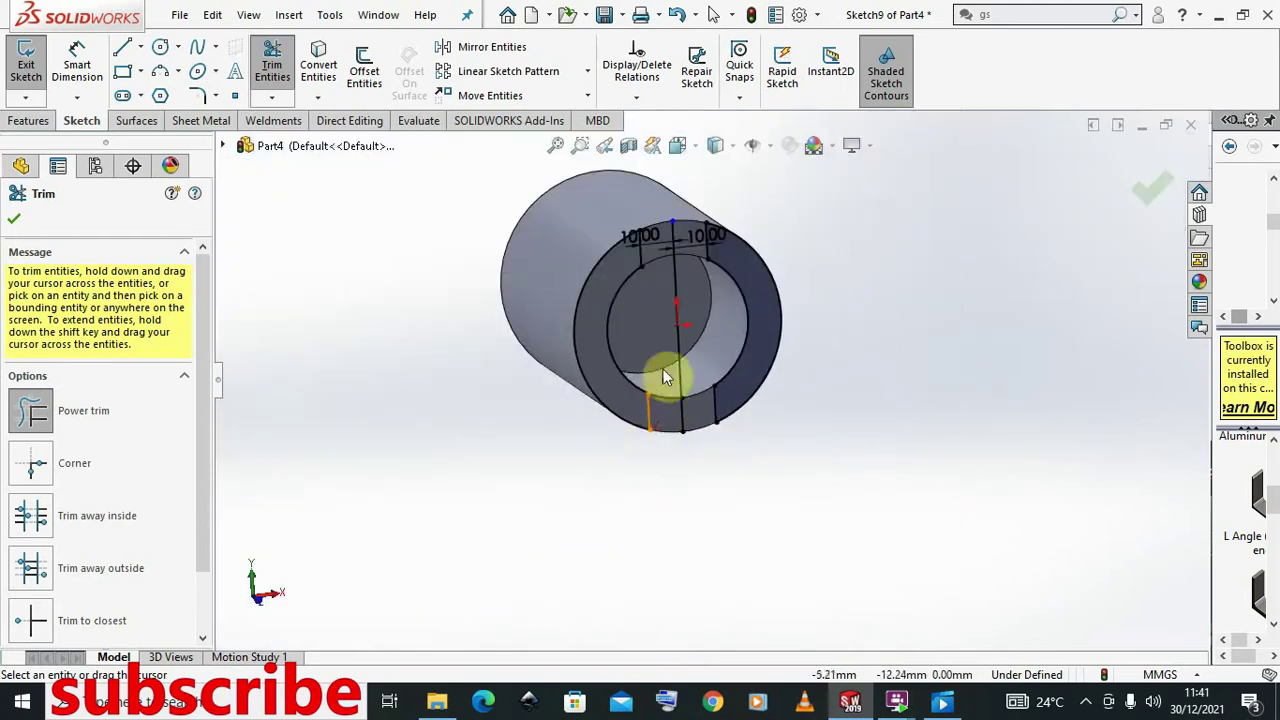
pyautogui.moveTo(666, 423); pyautogui.dragTo(668, 284)
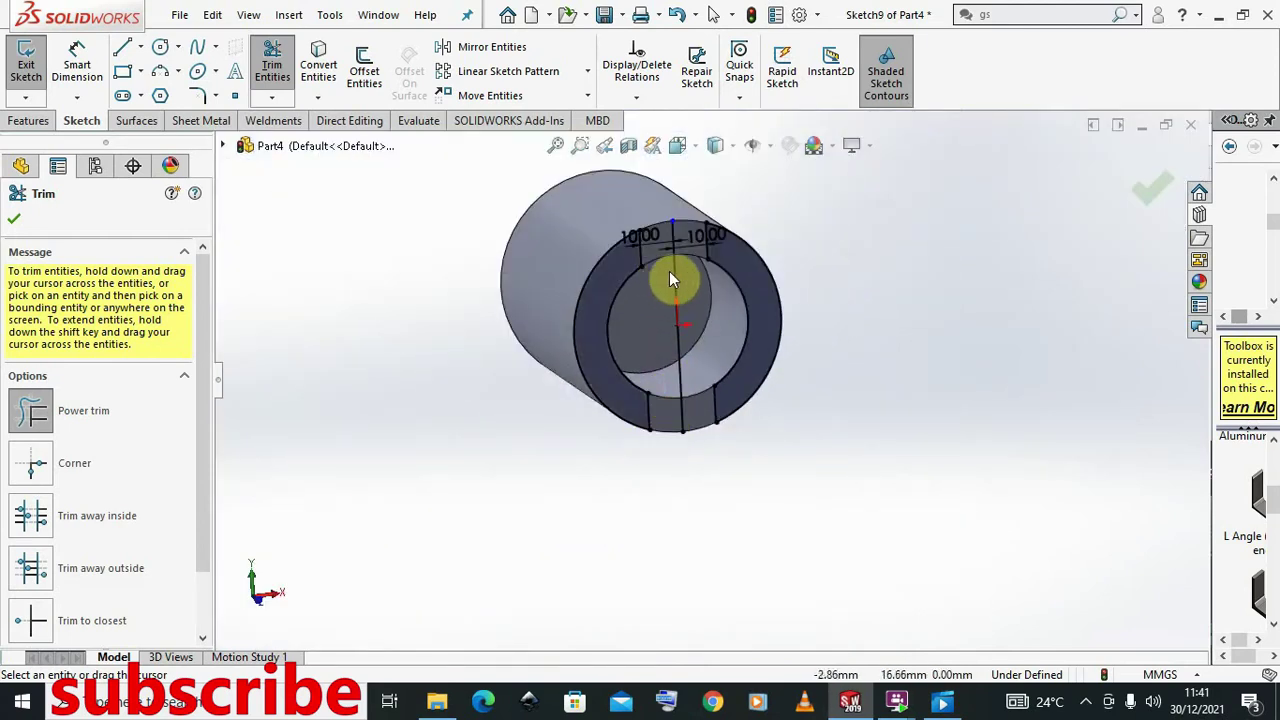
# - Extend the vertical centre line's upper end beyond the outer circle and finish the Power trim
pyautogui.scroll(-5, 677, 250)
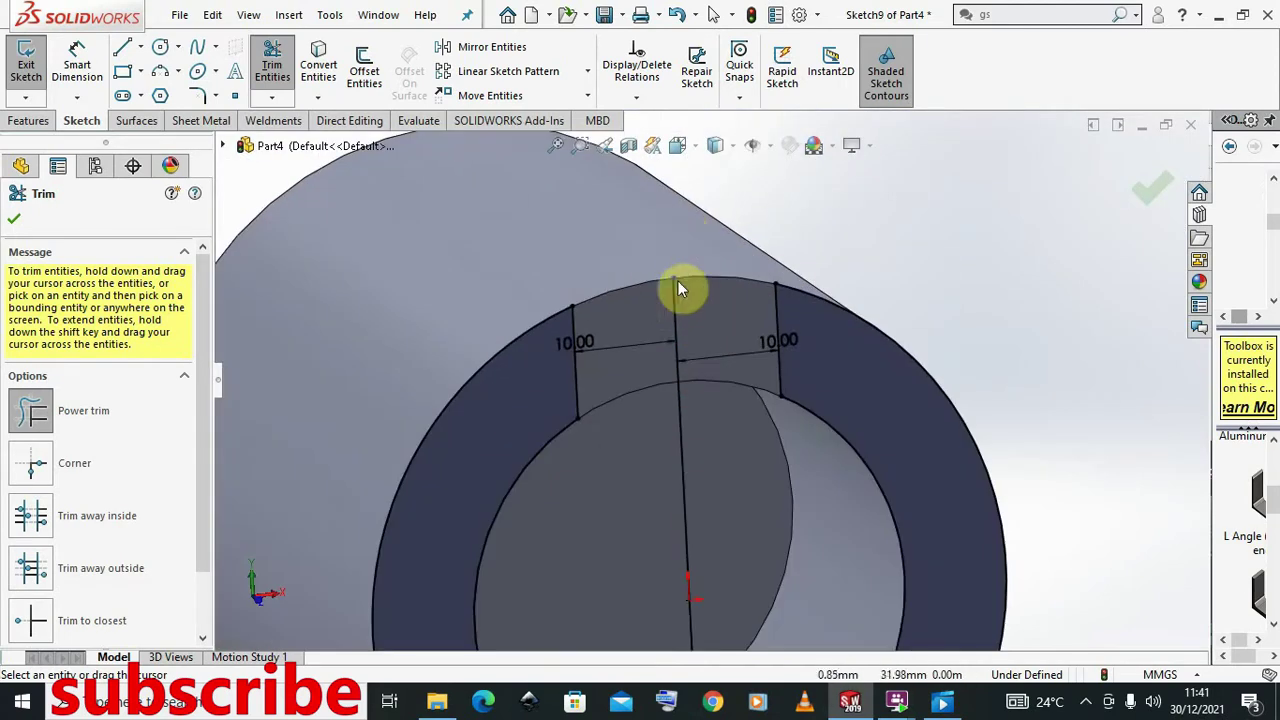
pyautogui.rightClick(759, 387)
pyautogui.click(787, 178)
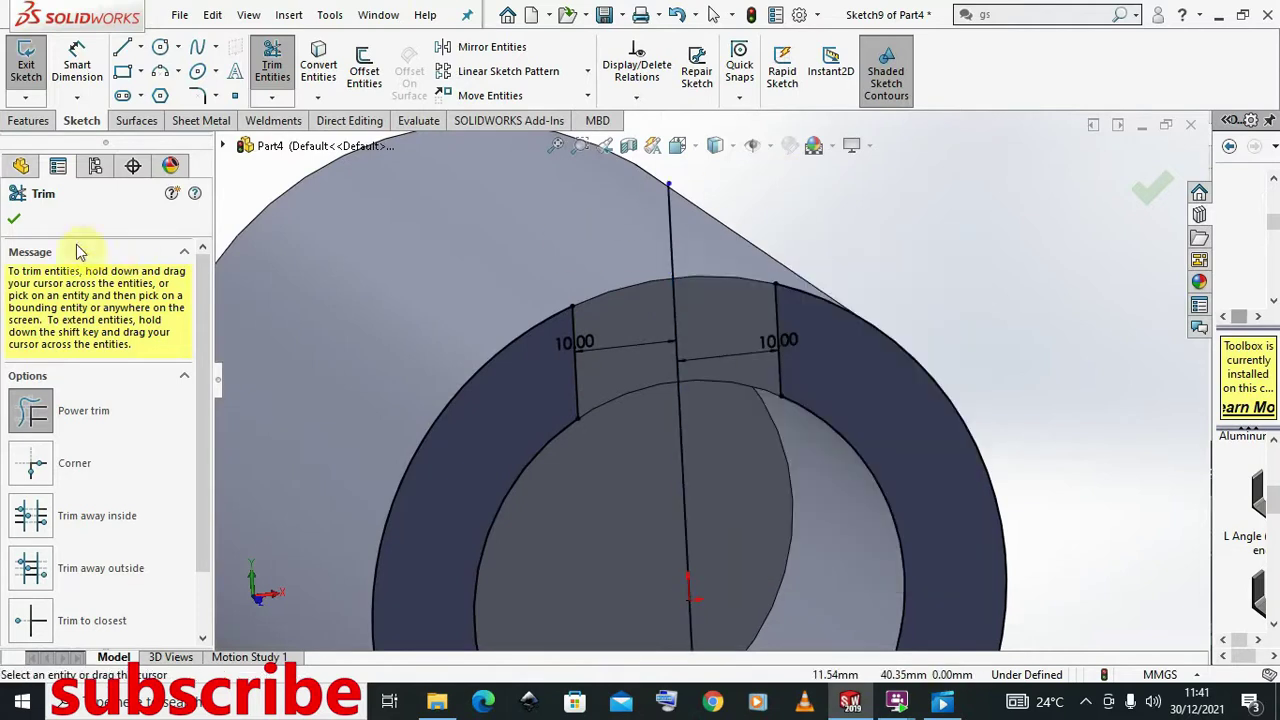
pyautogui.click(15, 222)
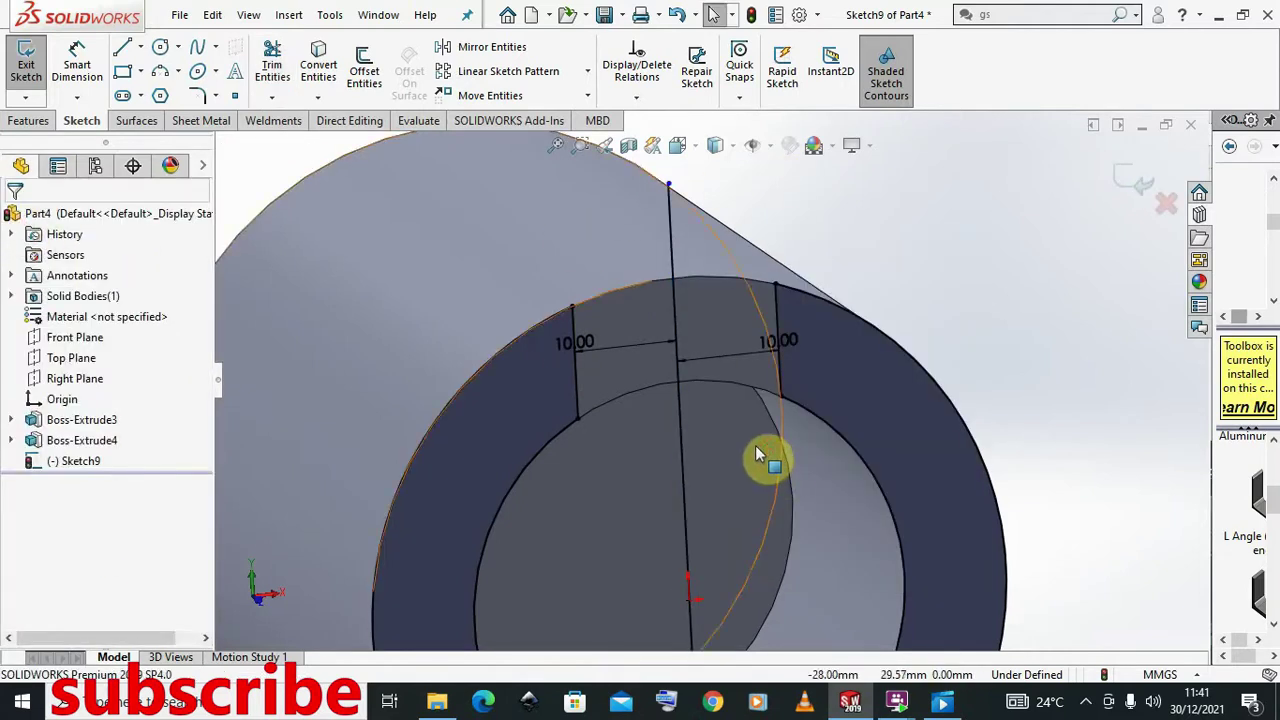
# - Extrude the two ring-segment regions on either side of the centre line as a 38 mm blind boss with merged result
pyautogui.scroll(5, 745, 456)
pyautogui.moveTo(737, 457); pyautogui.dragTo(686, 386, button='middle')
pyautogui.scroll(-5, 706, 403)
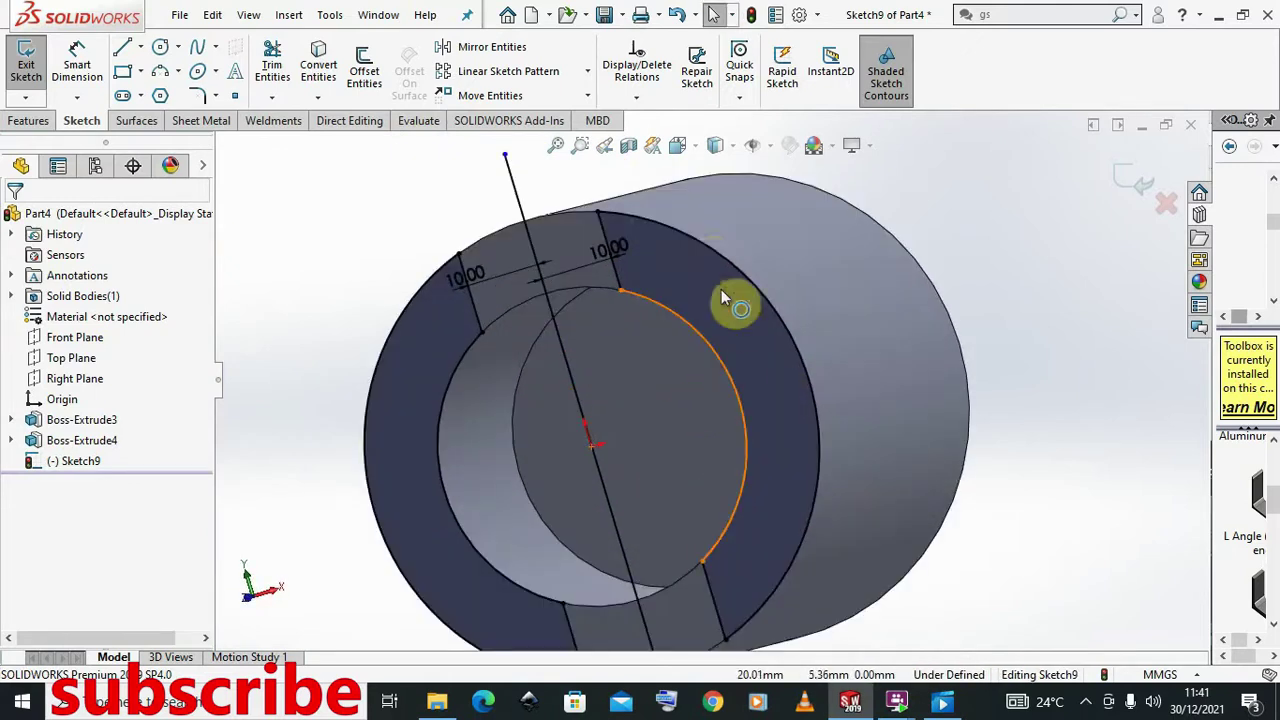
pyautogui.click(15, 122)
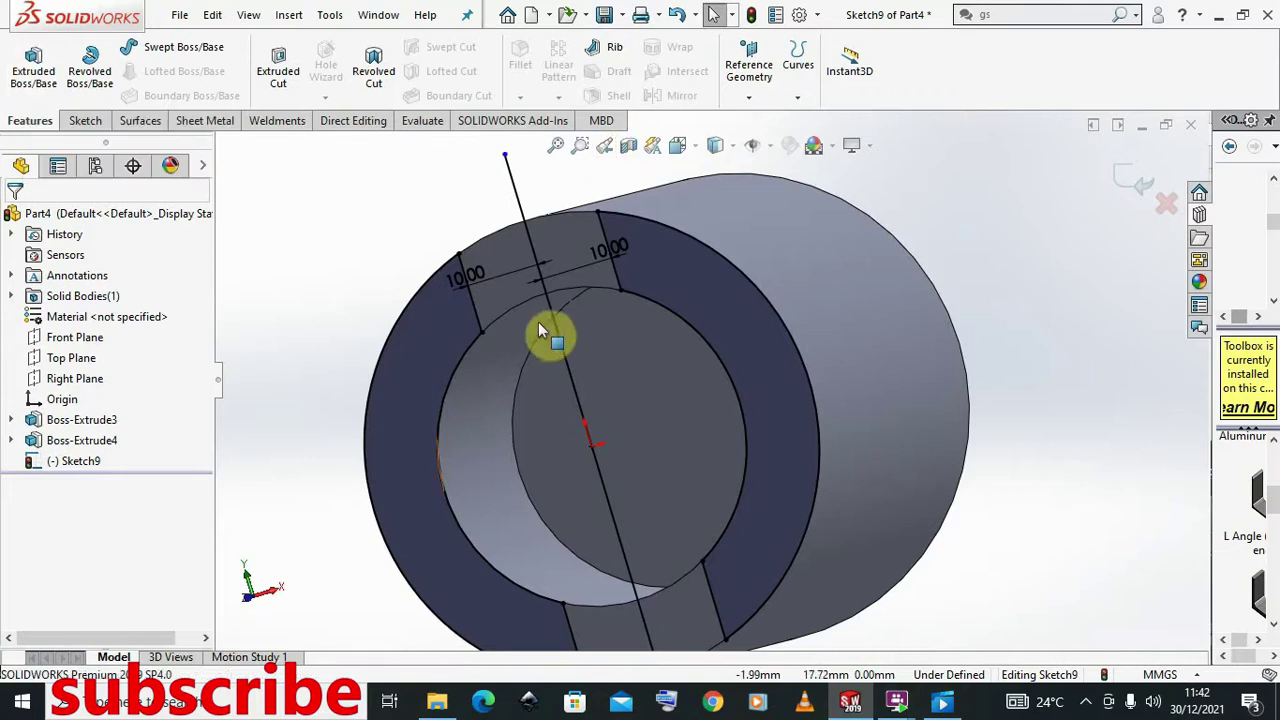
pyautogui.click(562, 343)
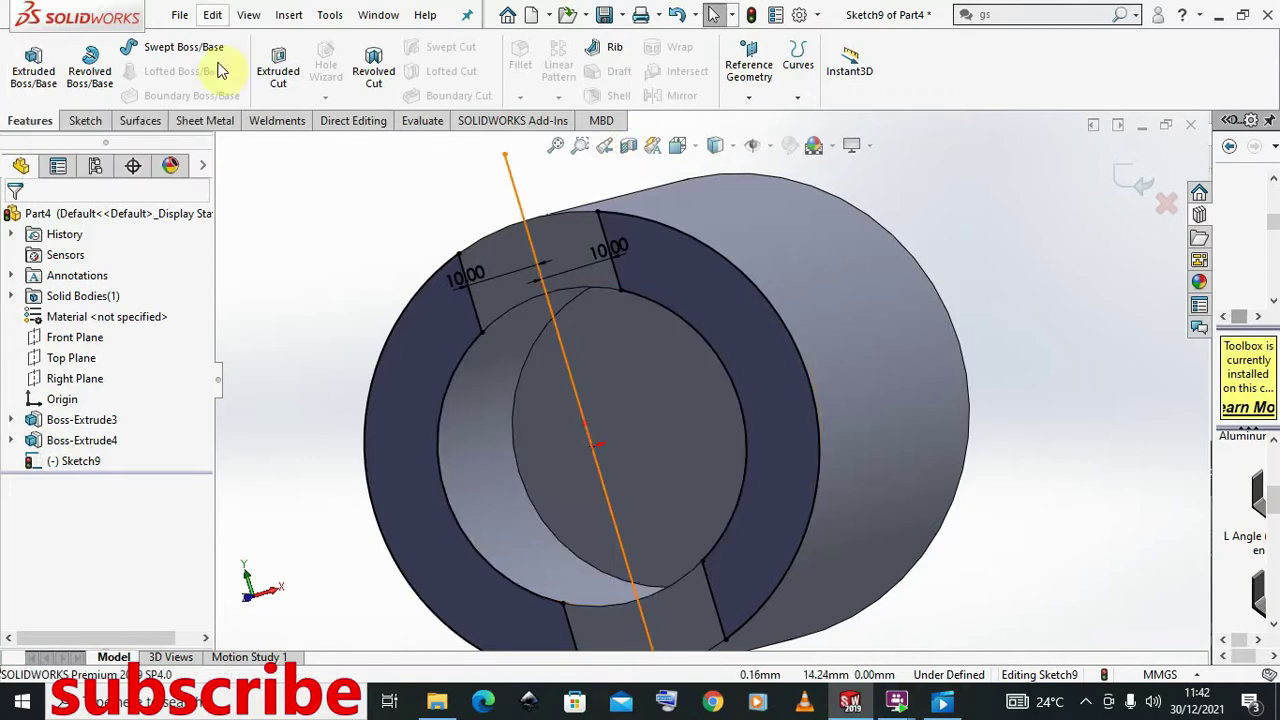
pyautogui.click(33, 65)
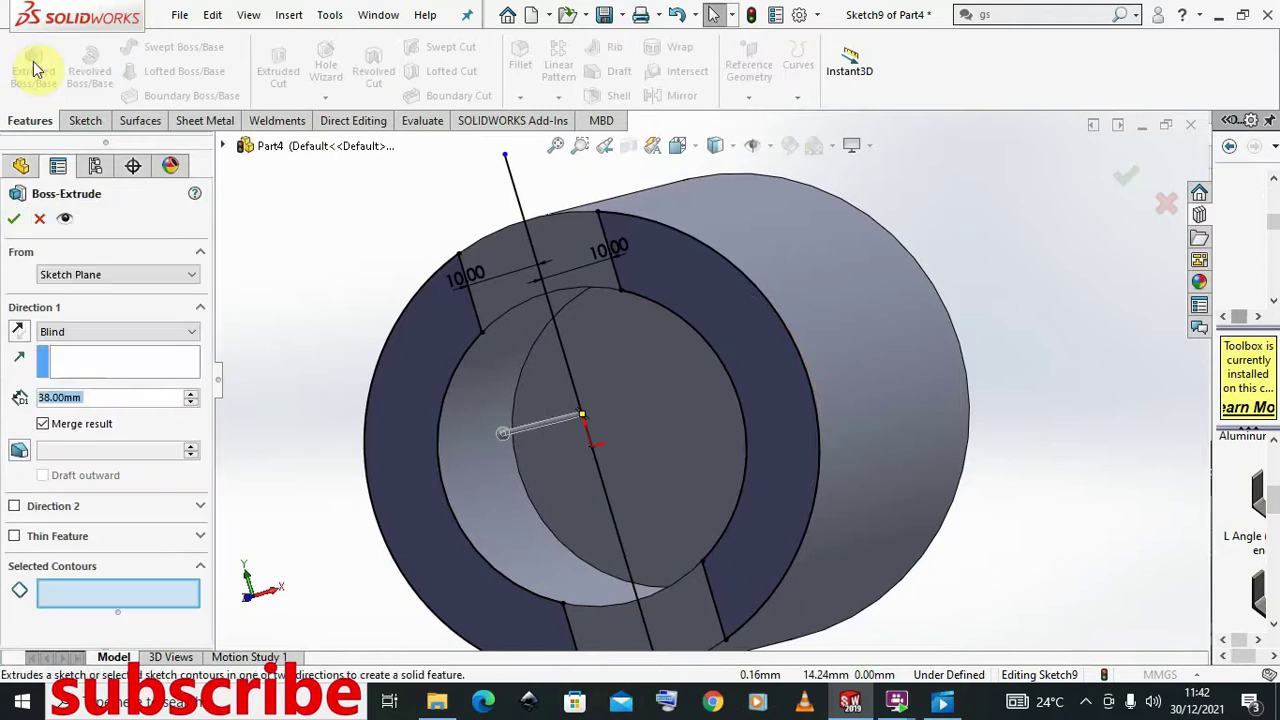
pyautogui.click(395, 379)
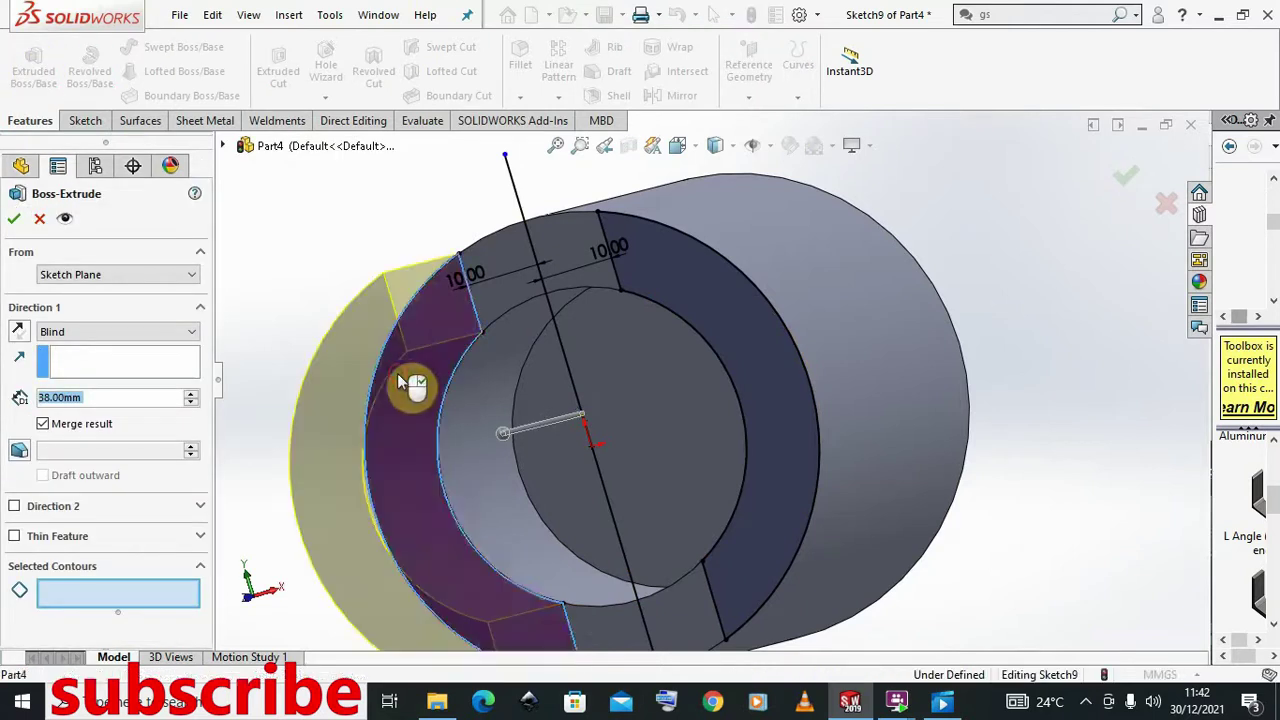
pyautogui.click(769, 377)
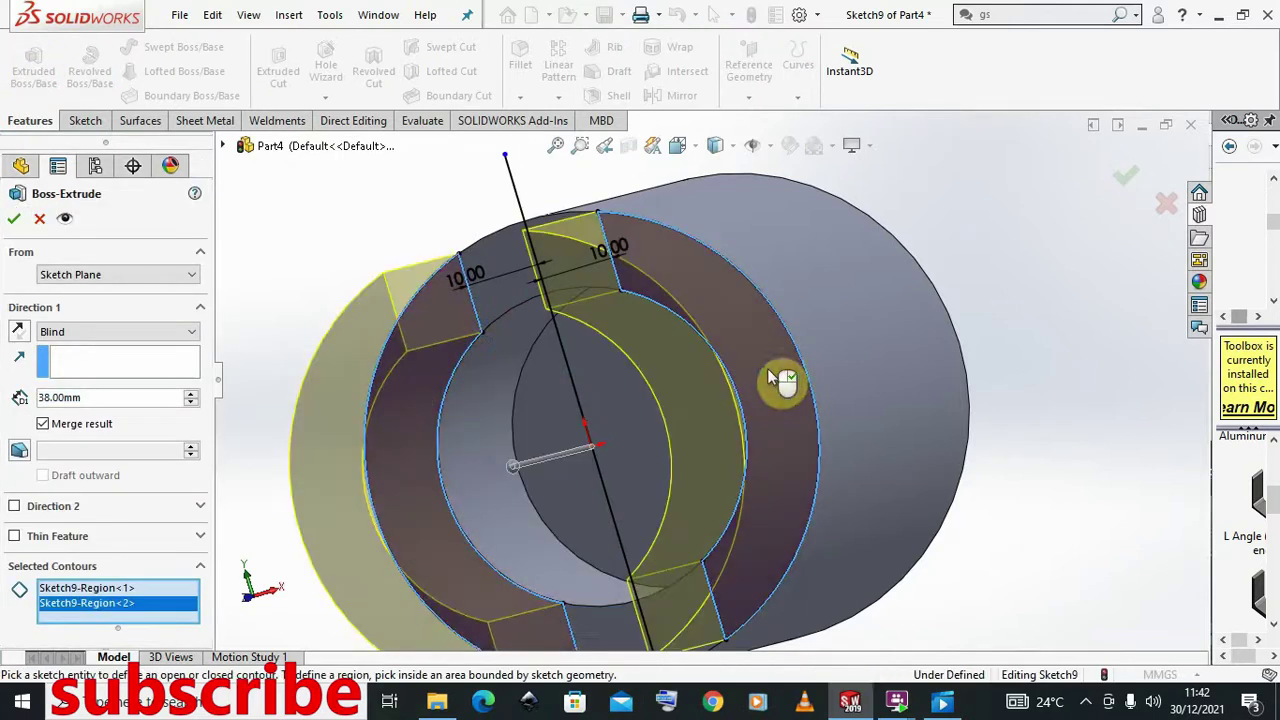
pyautogui.click(10, 218)
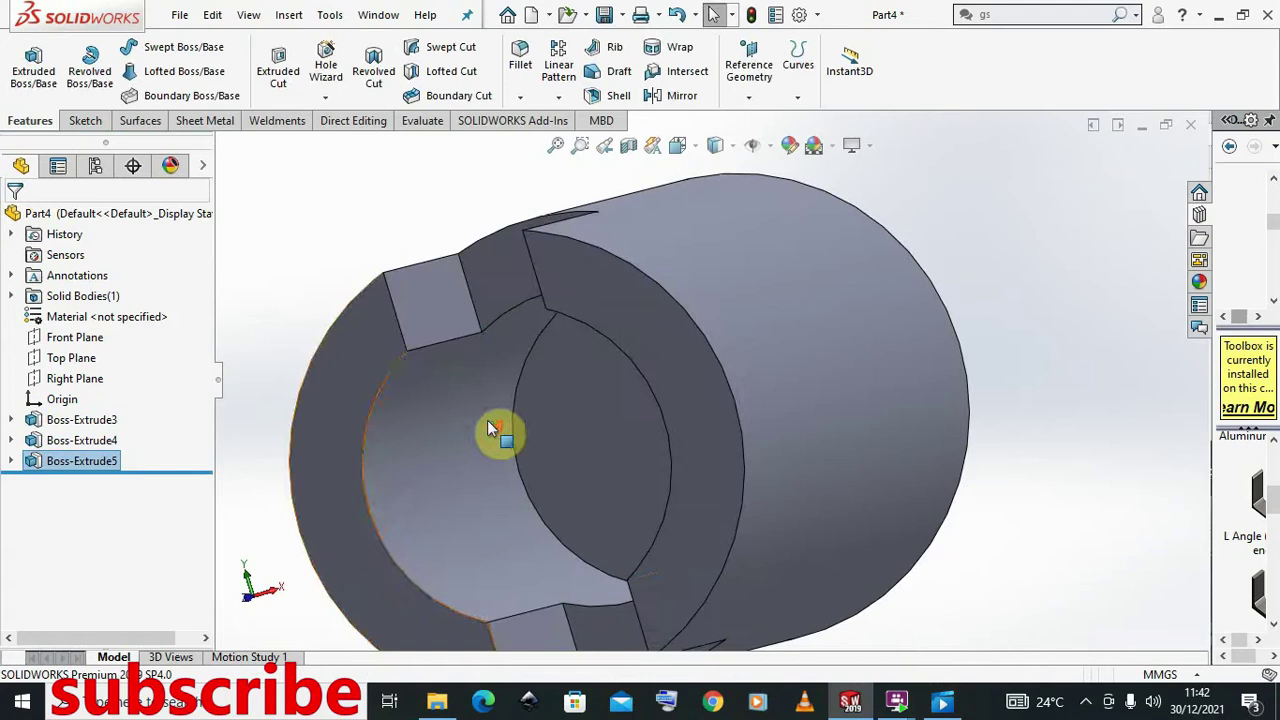
# - Start a sketch on the recessed faces of the upper and lower slots and convert both faces' edges into sketch entities
pyautogui.moveTo(591, 423); pyautogui.dragTo(720, 471, button='middle')
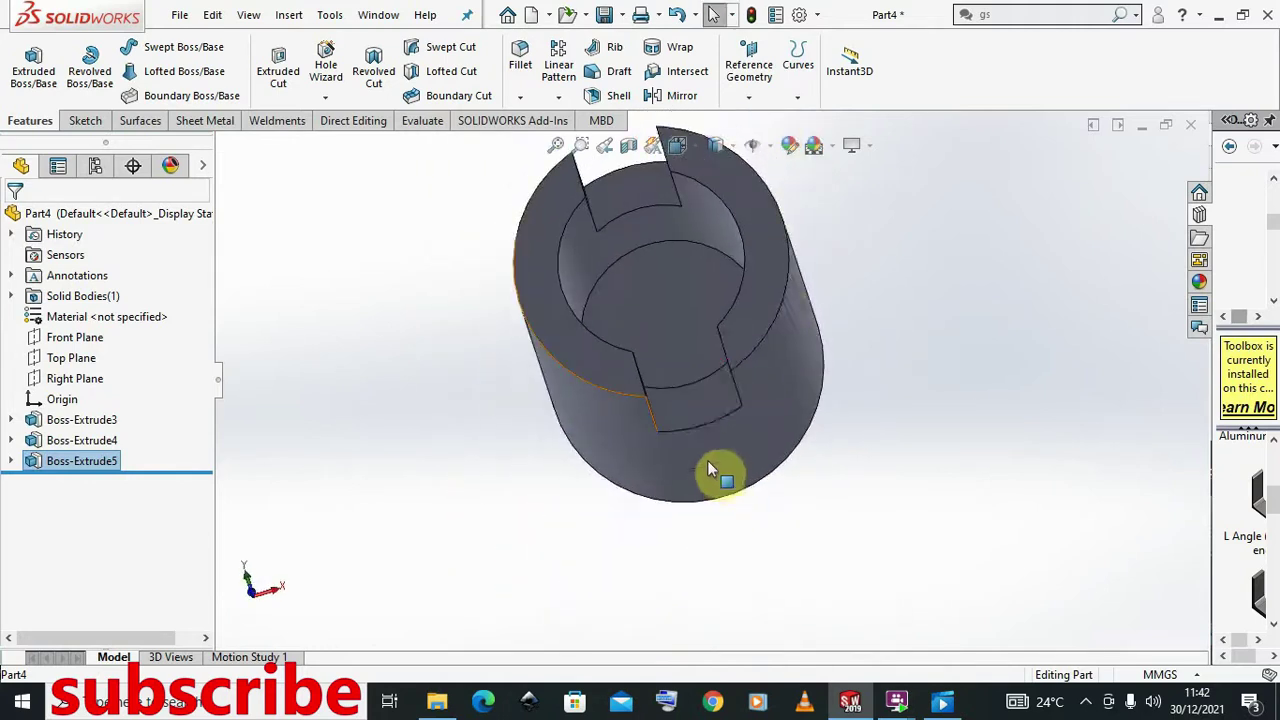
pyautogui.moveTo(683, 394); pyautogui.dragTo(666, 477, button='middle')
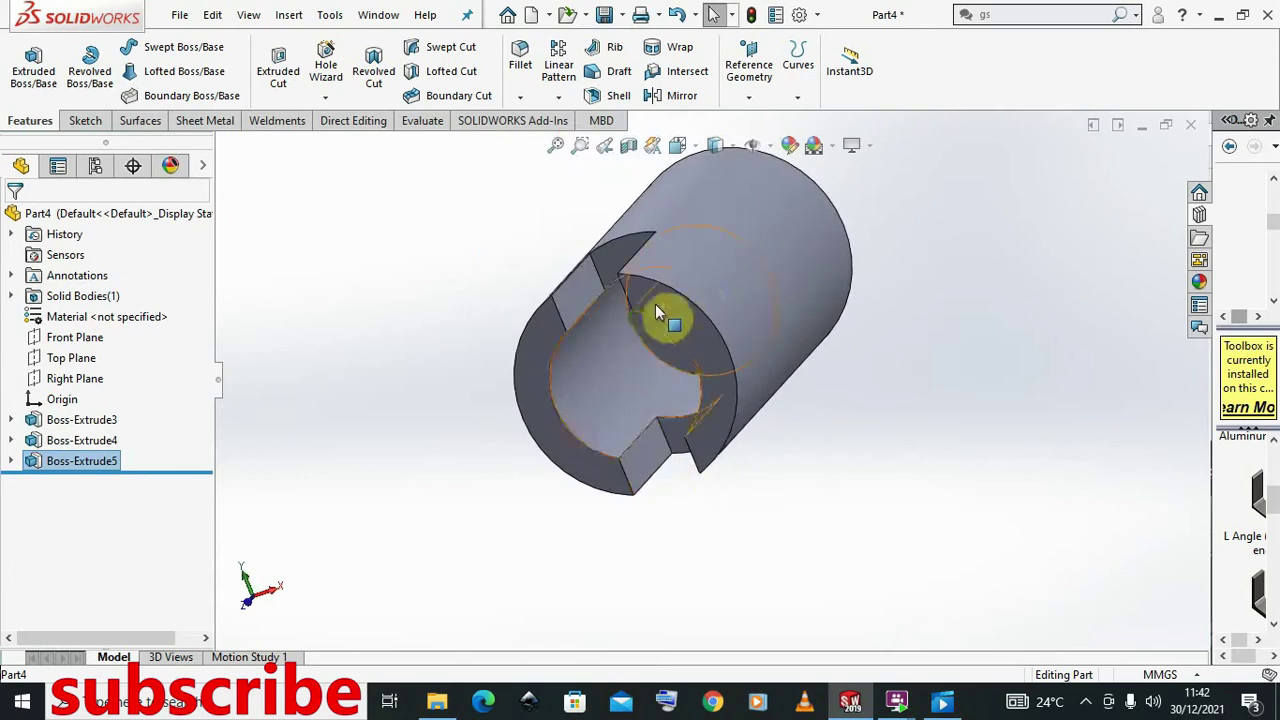
pyautogui.moveTo(690, 285); pyautogui.dragTo(691, 320, button='middle')
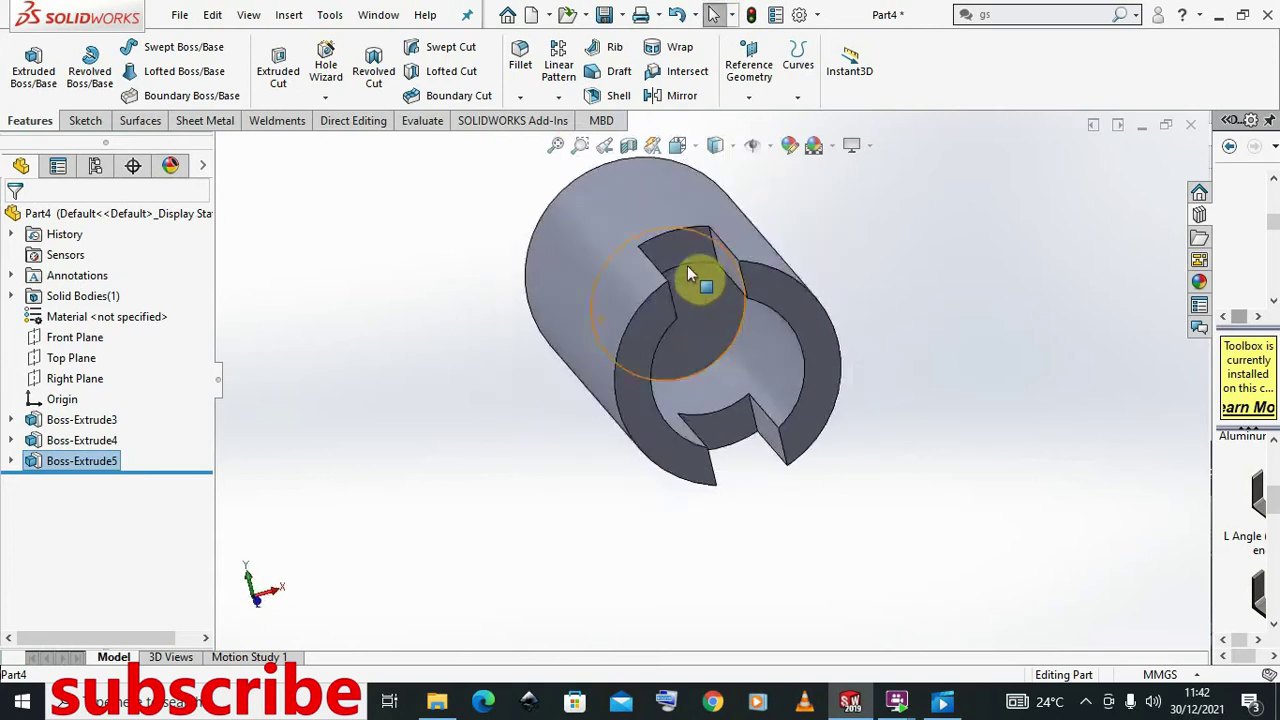
pyautogui.click(84, 121)
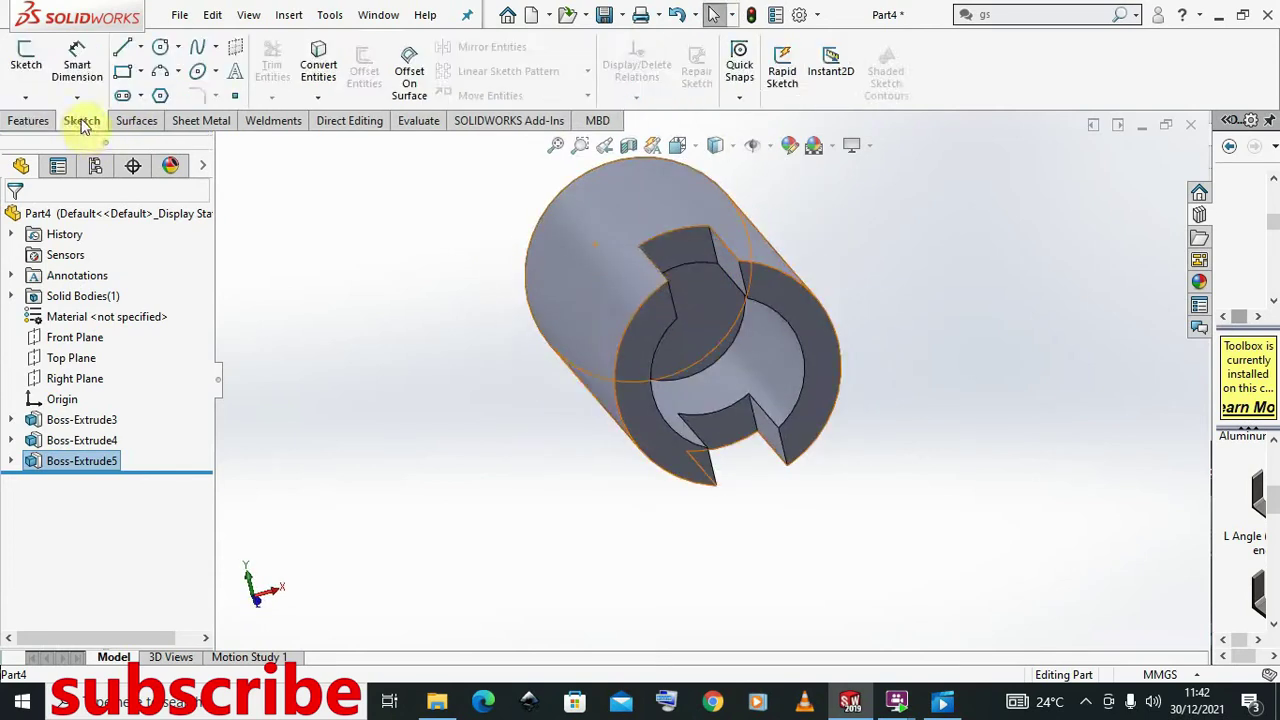
pyautogui.click(684, 252)
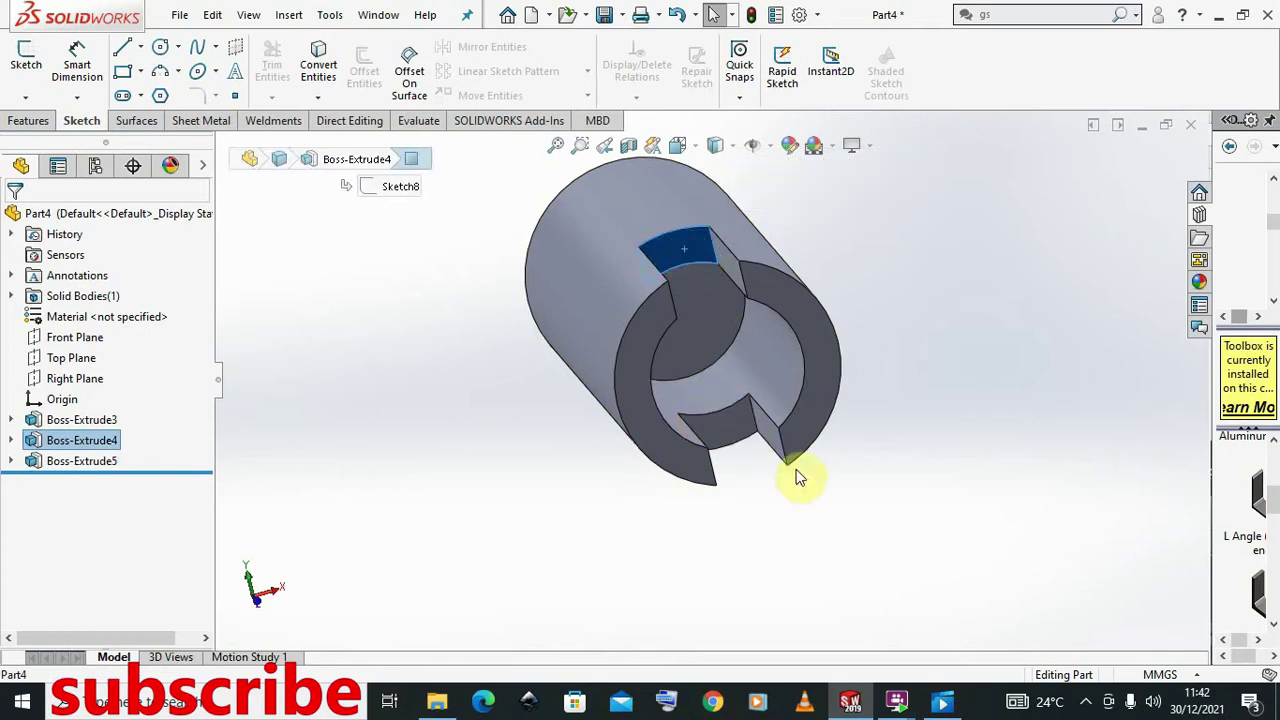
pyautogui.keyDown('ctrl'); pyautogui.click(737, 431); pyautogui.keyUp('ctrl')
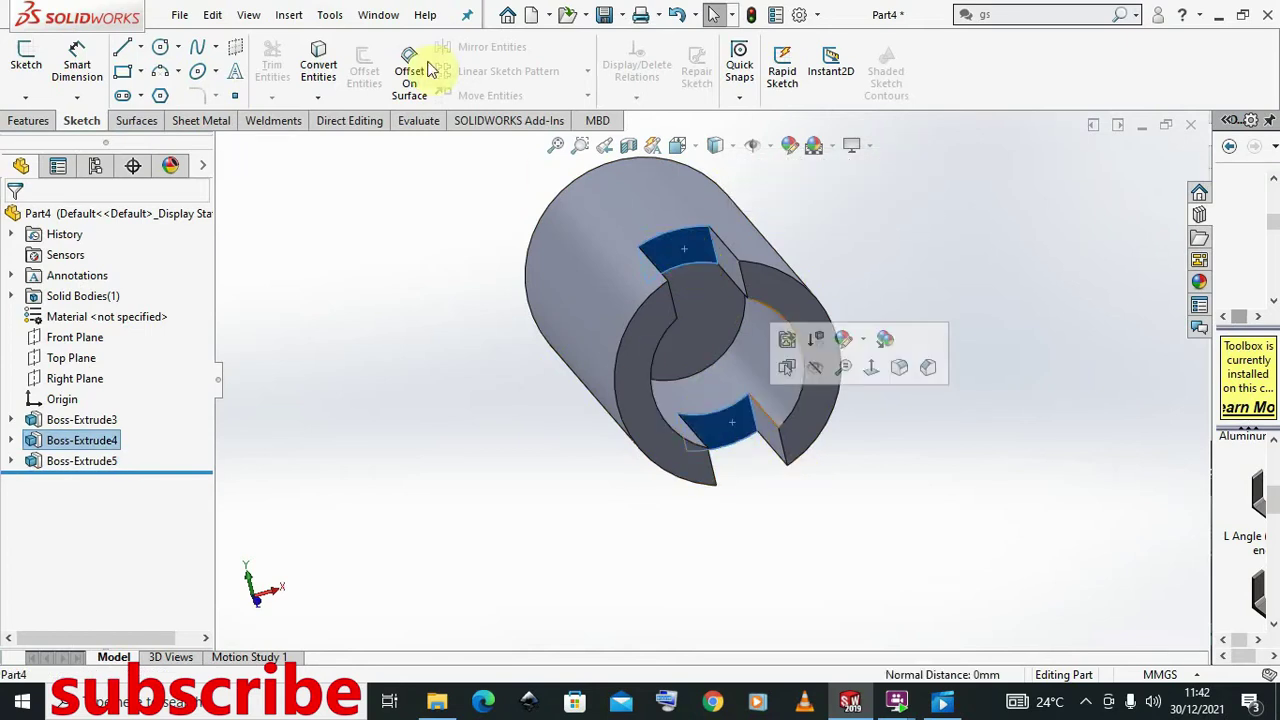
pyautogui.click(319, 101)
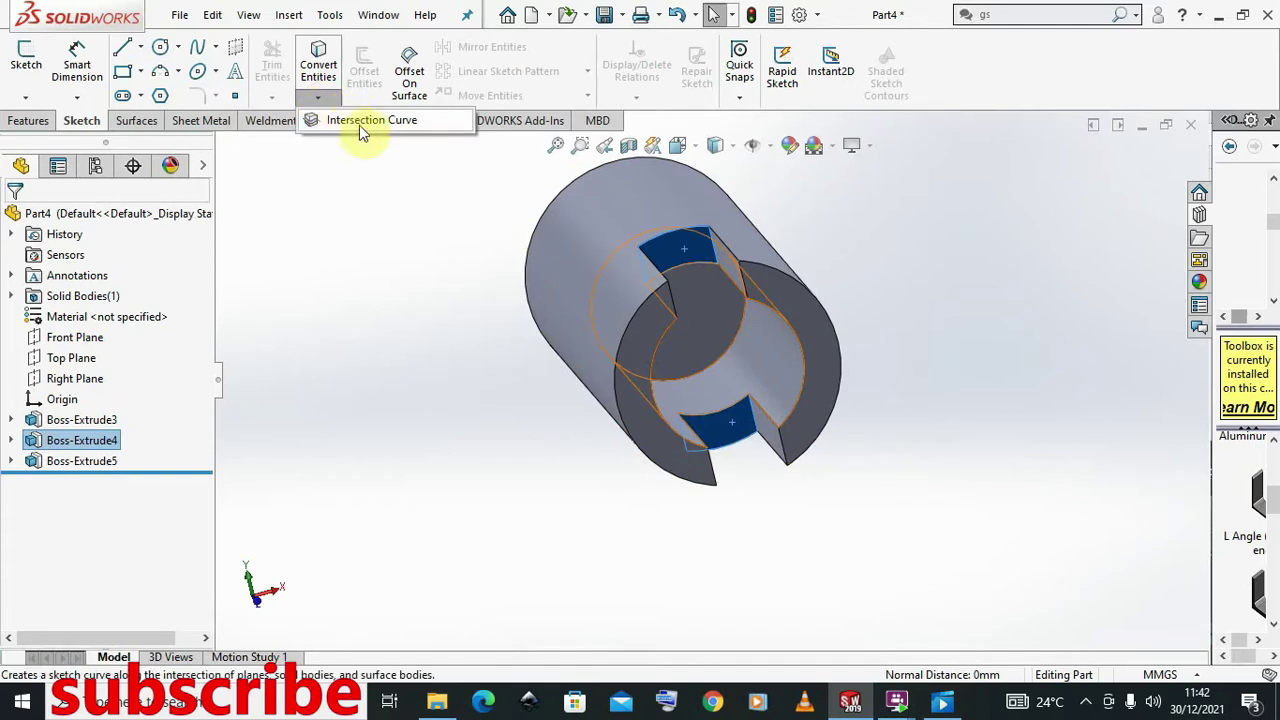
pyautogui.click(25, 97)
pyautogui.click(25, 62)
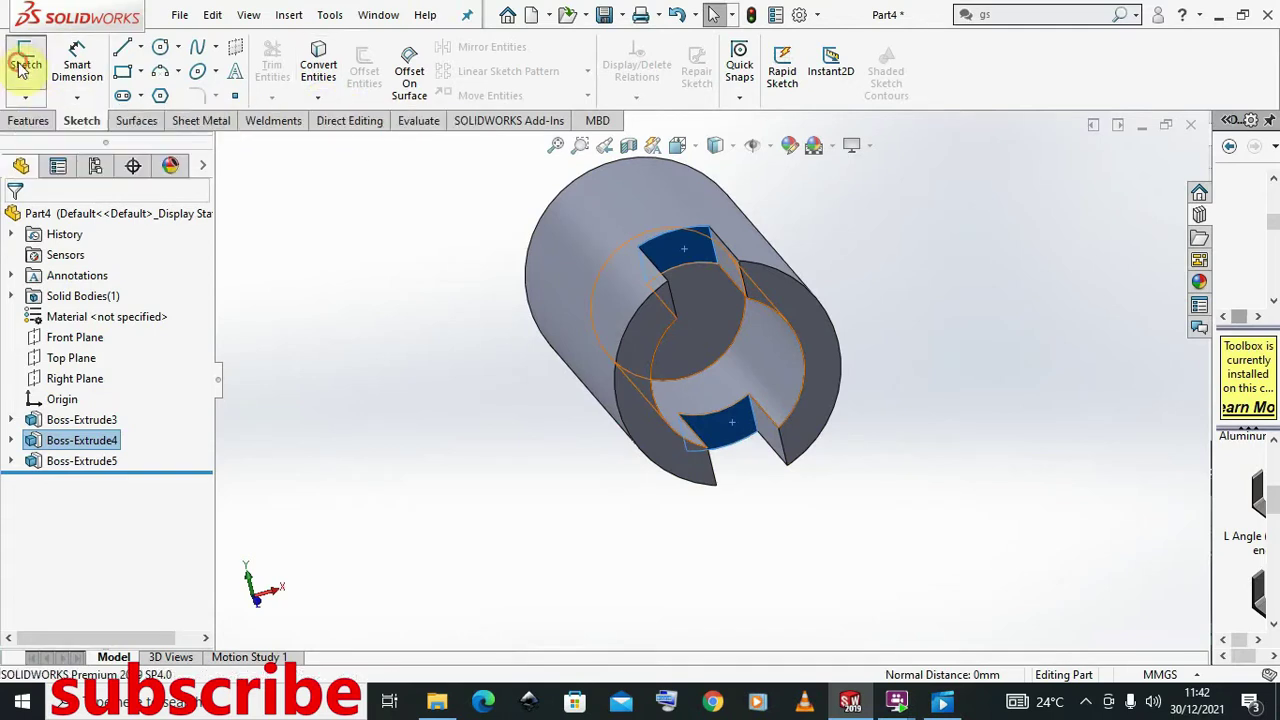
pyautogui.click(318, 97)
pyautogui.click(342, 122)
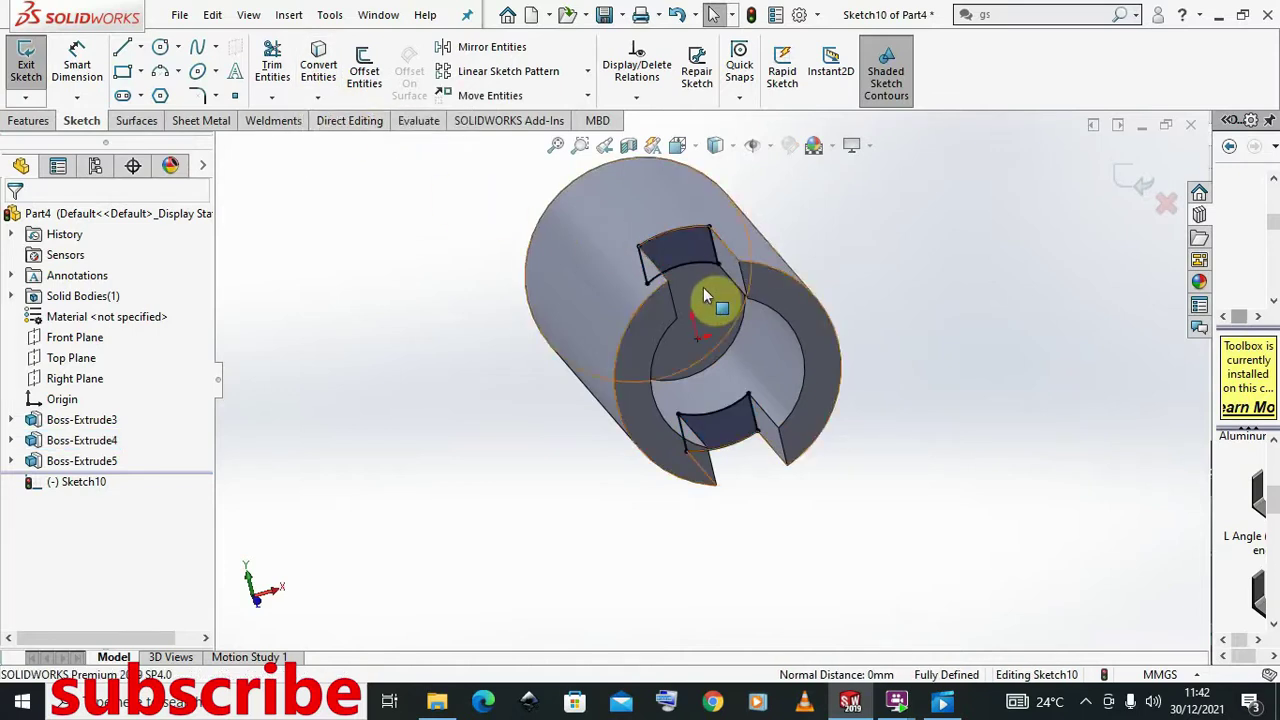
# - Cut the two converted slot profiles through the whole cylinder wall with an Extruded Cut set to Through All
pyautogui.moveTo(720, 297); pyautogui.dragTo(690, 314, button='middle')
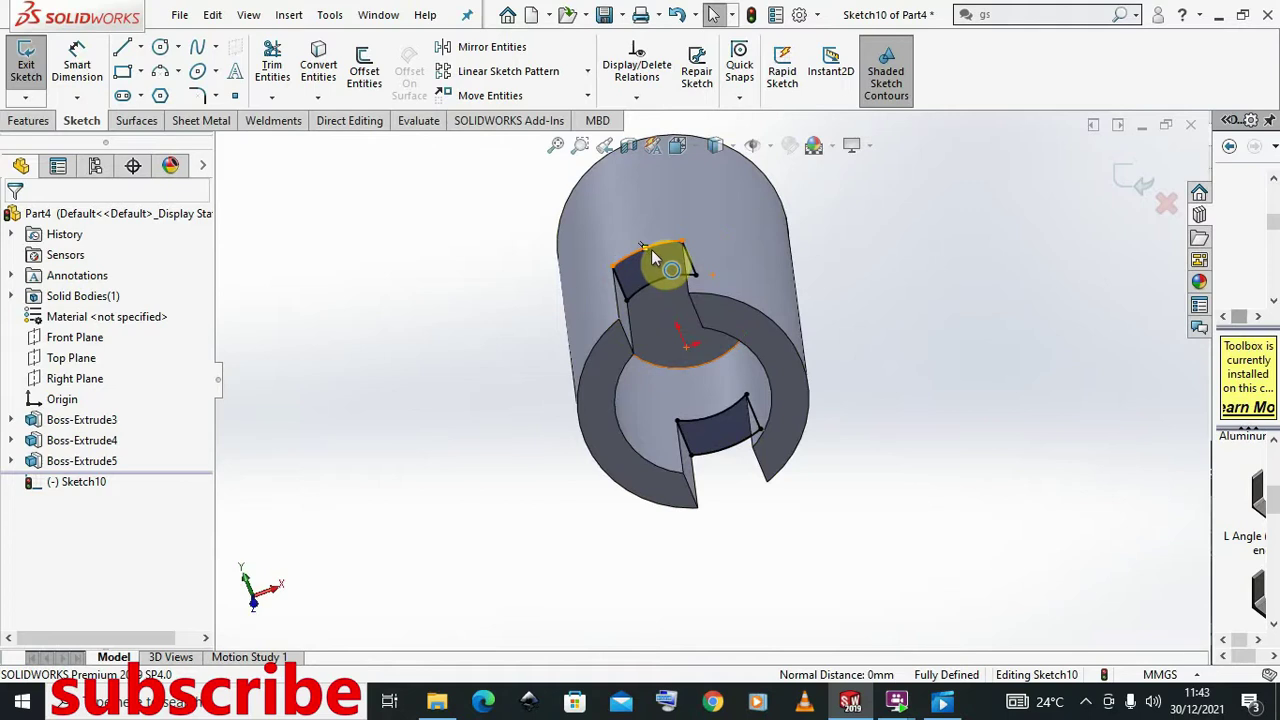
pyautogui.click(29, 122)
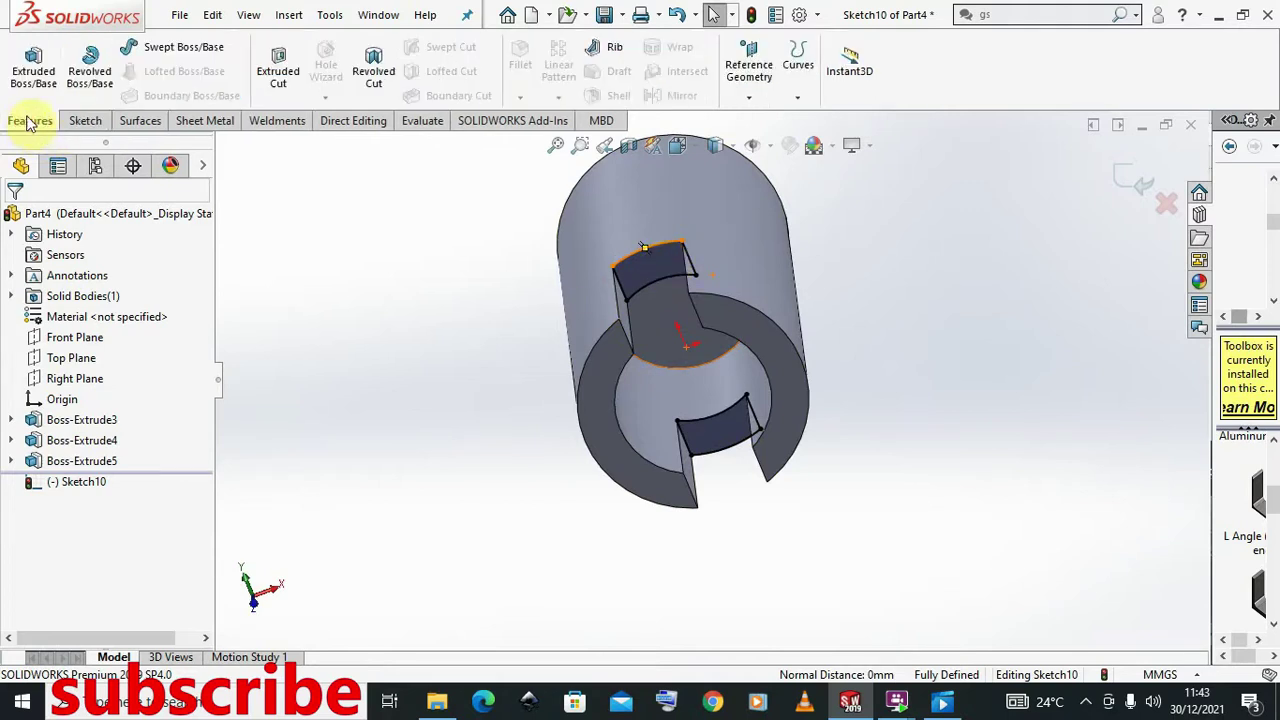
pyautogui.click(277, 70)
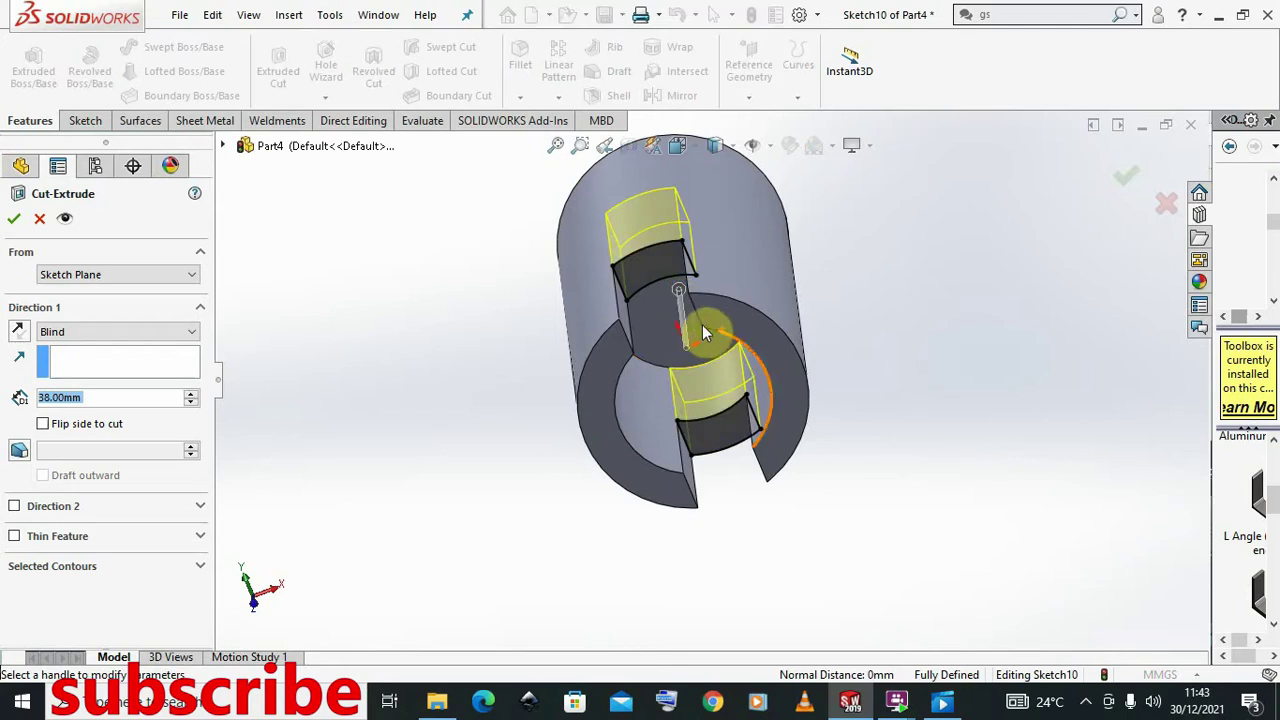
pyautogui.moveTo(702, 326)
pyautogui.mouseDown(button='middle')
pyautogui.moveTo(651, 349)
pyautogui.moveTo(663, 406)
pyautogui.moveTo(645, 385)
pyautogui.moveTo(735, 385)
pyautogui.moveTo(691, 334)
pyautogui.moveTo(706, 280)
pyautogui.moveTo(691, 334)
pyautogui.moveTo(703, 343)
pyautogui.mouseUp(button='middle')
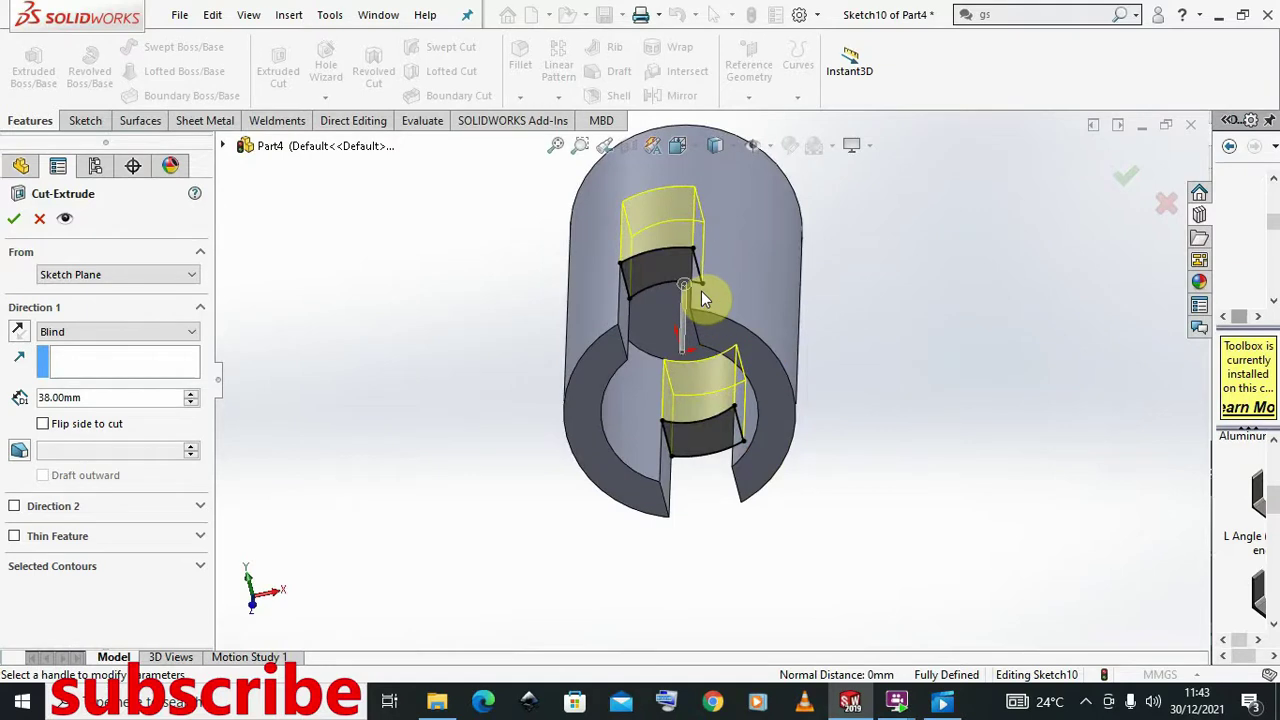
pyautogui.click(155, 334)
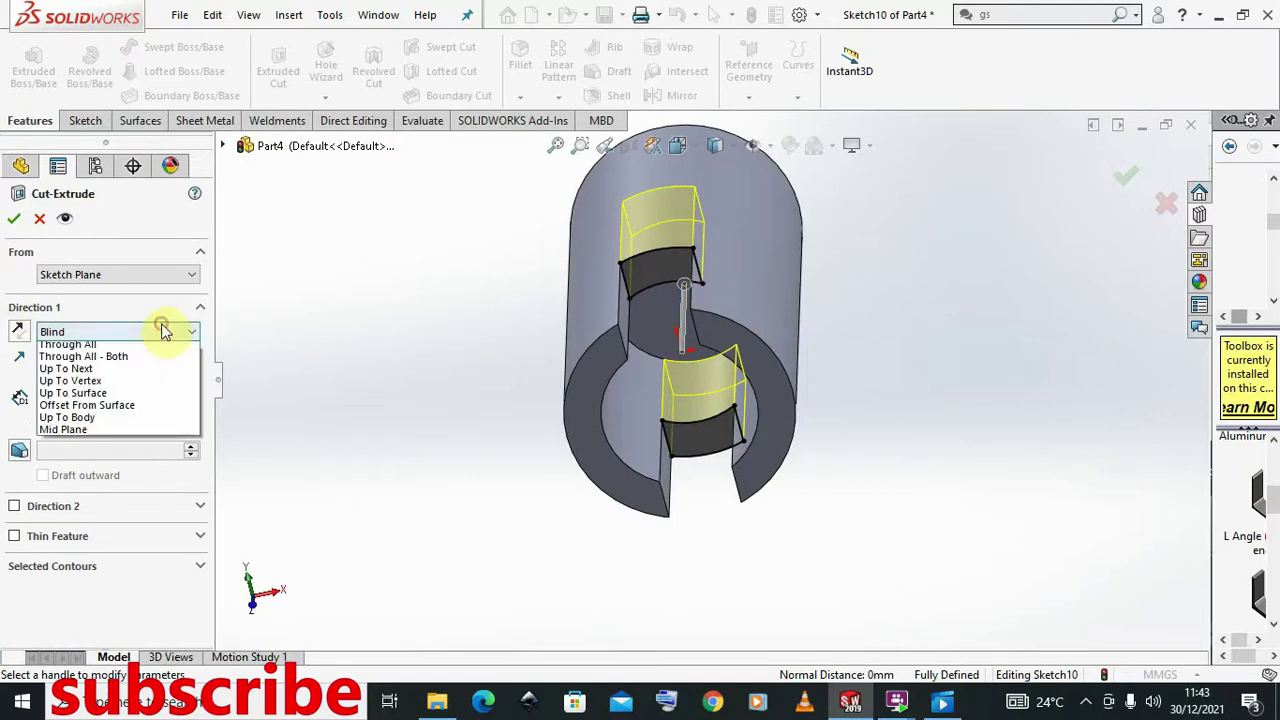
pyautogui.click(94, 351)
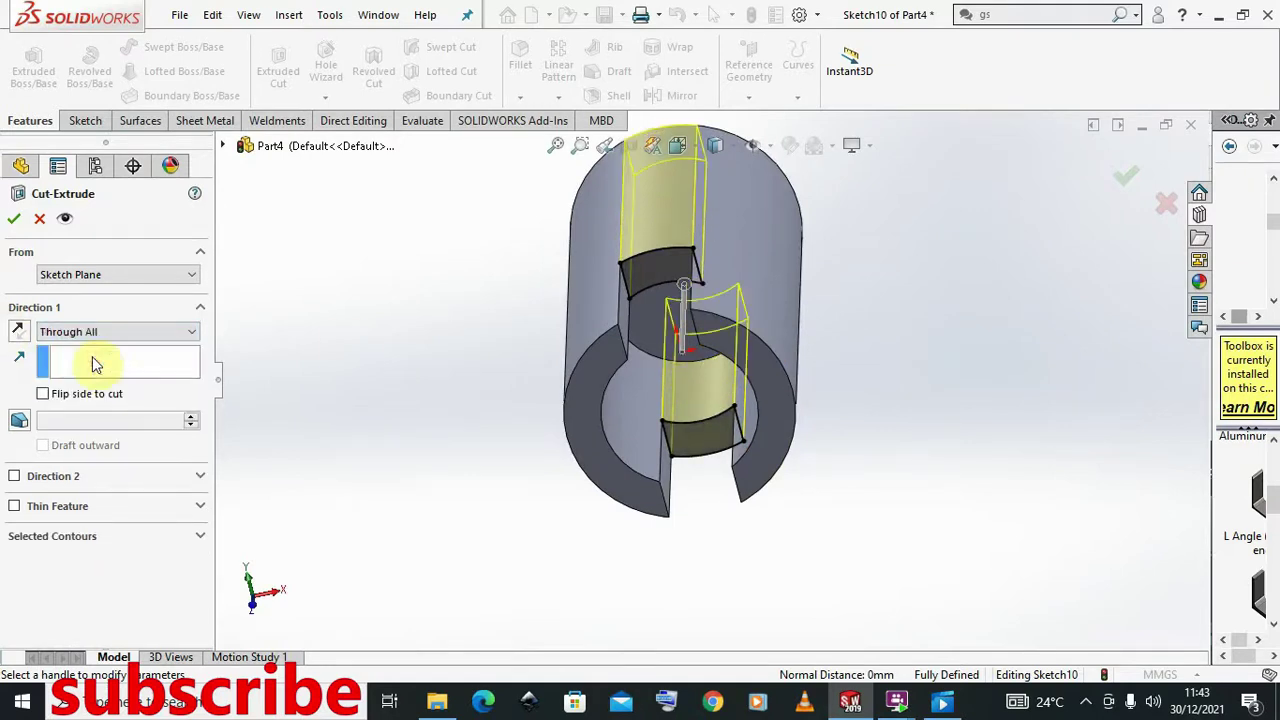
pyautogui.click(11, 219)
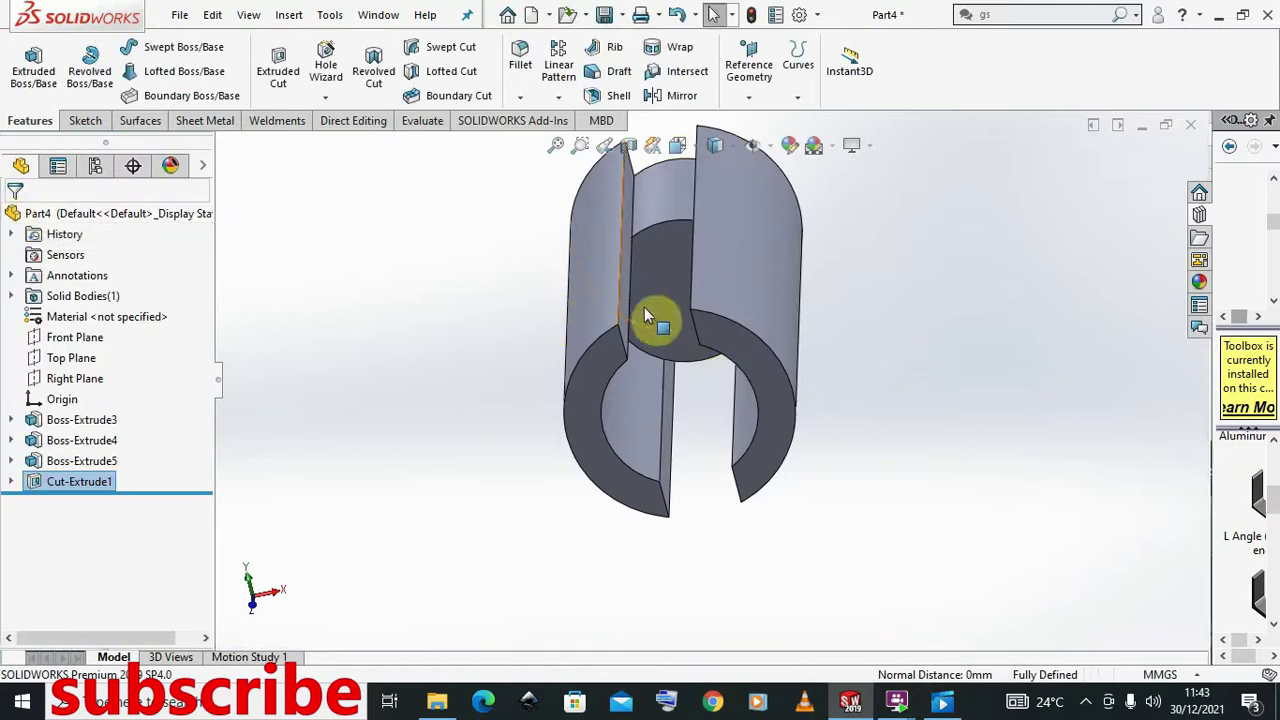
# - Start a sketch on the long flat side face of one slot and convert the face's edges into sketch entities
pyautogui.moveTo(587, 350); pyautogui.dragTo(586, 240, button='middle')
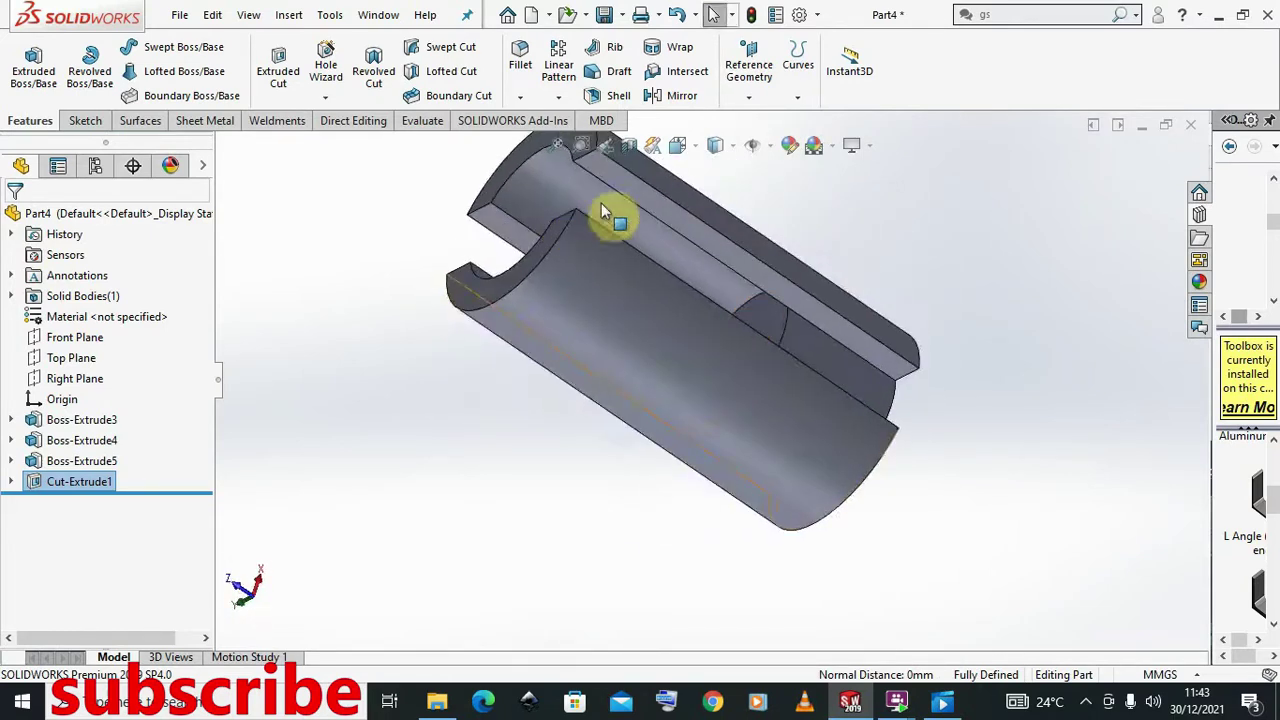
pyautogui.click(700, 241)
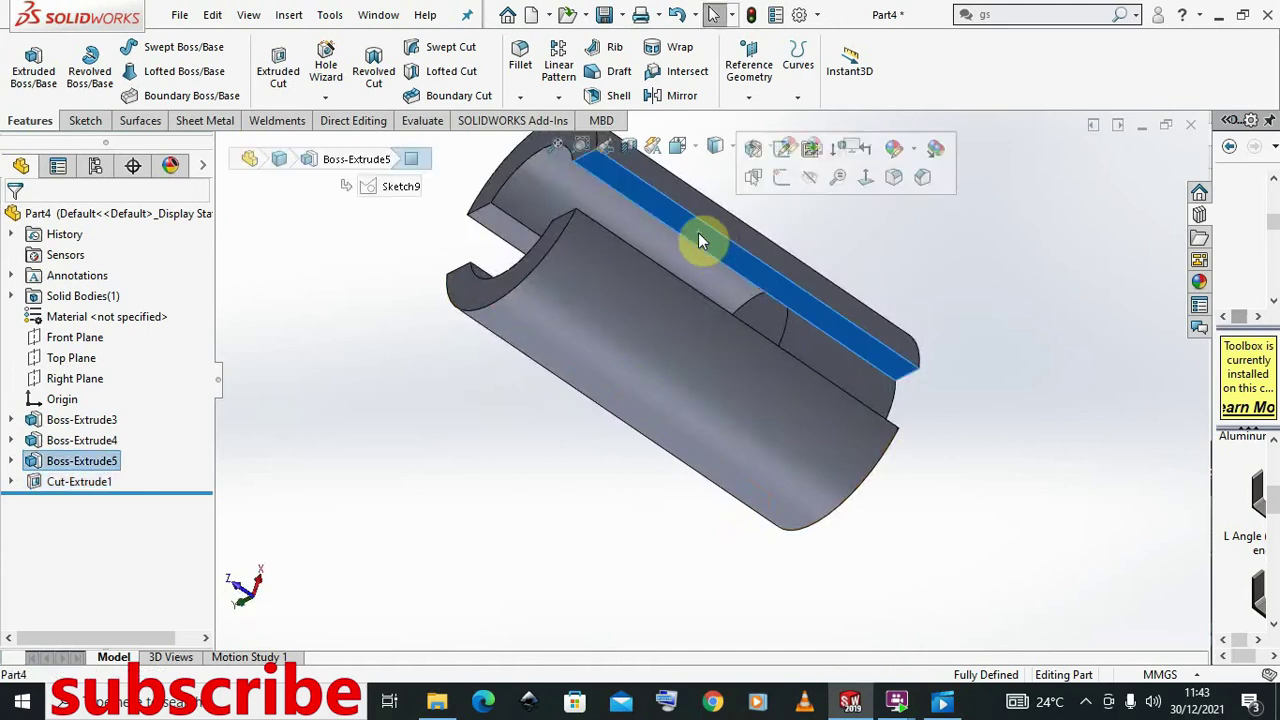
pyautogui.click(779, 177)
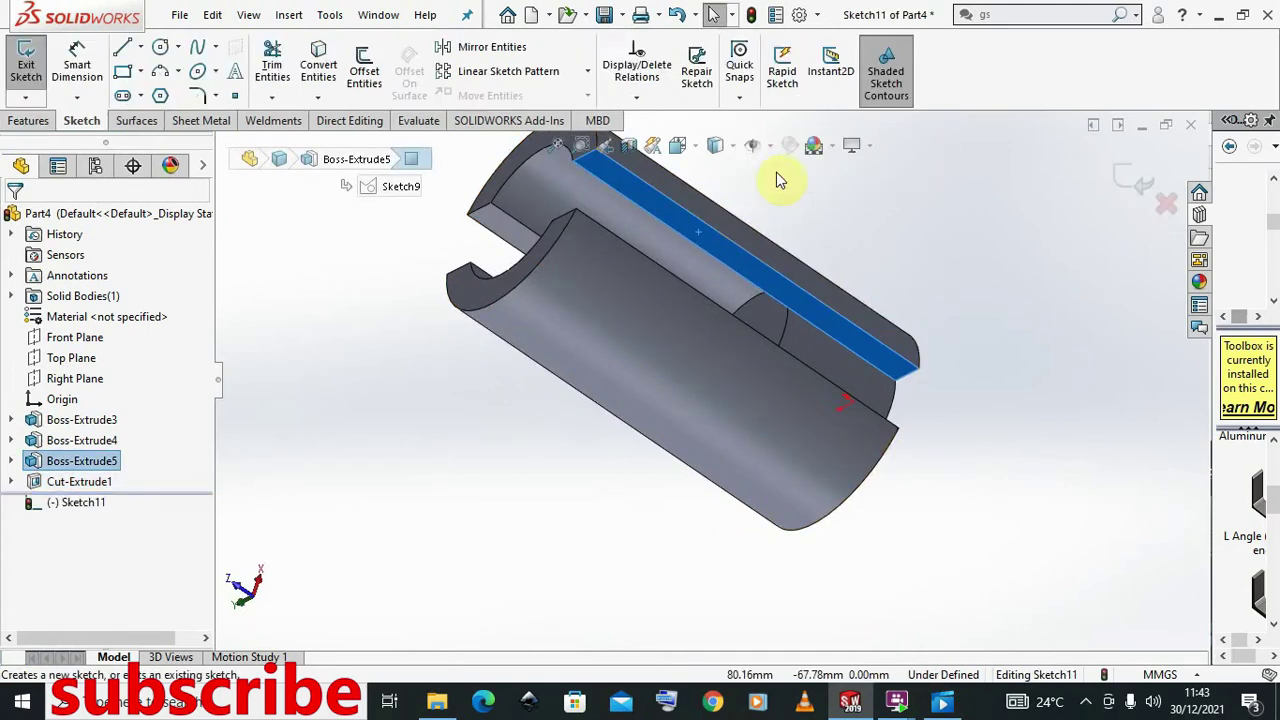
pyautogui.click(318, 97)
pyautogui.click(345, 118)
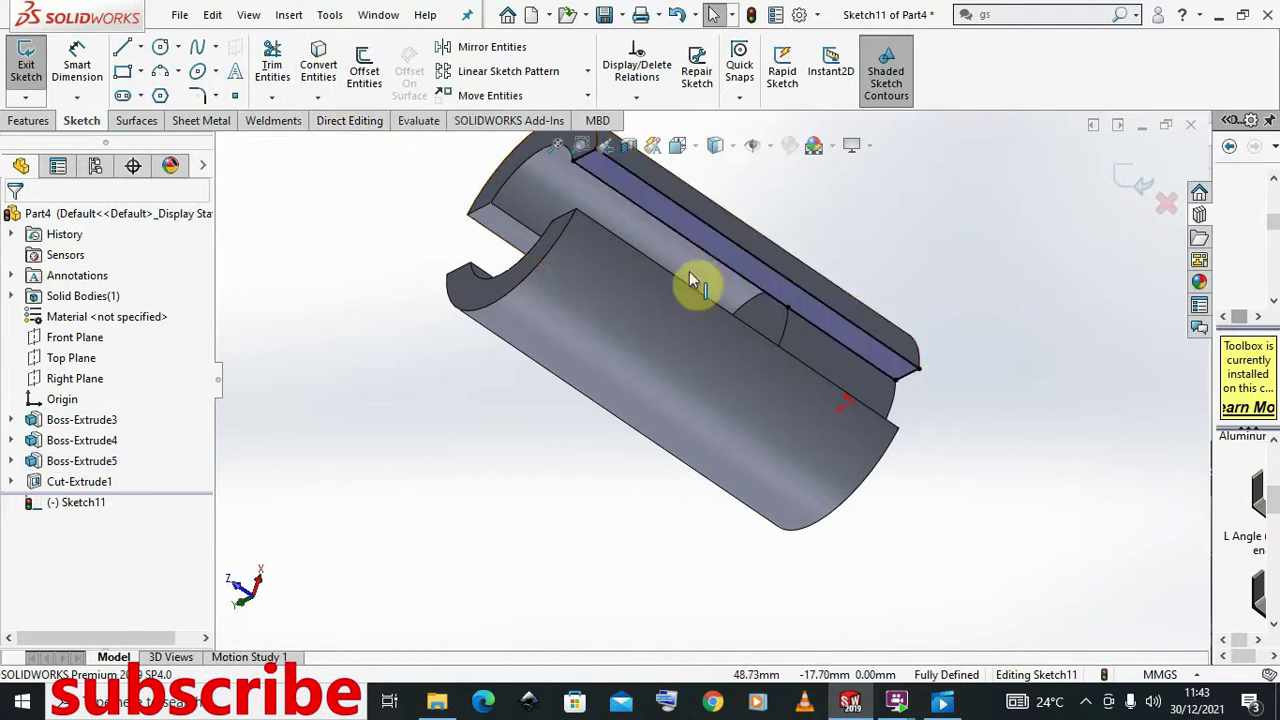
# - Extrude the converted strip across the slot with Up To Surface, ending on the slot's opposite side face with merged result
pyautogui.scroll(-2, 790, 320)
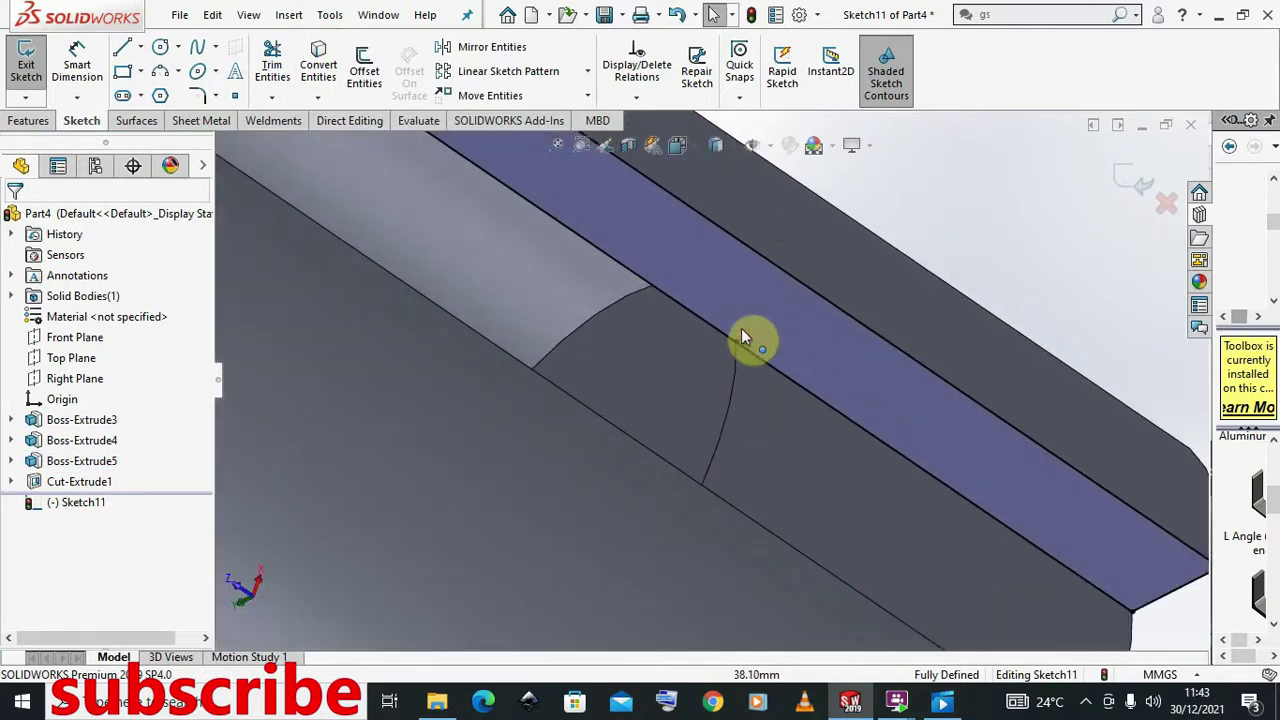
pyautogui.scroll(4, 743, 337)
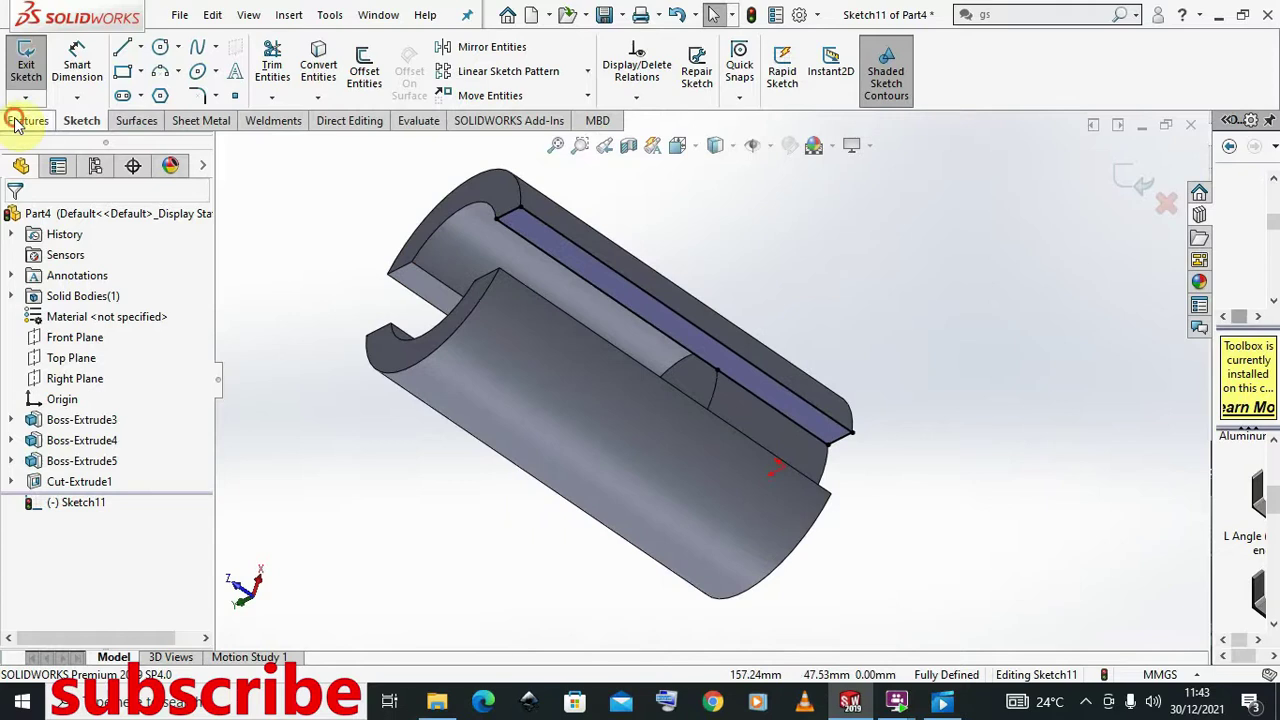
pyautogui.click(15, 121)
pyautogui.click(35, 70)
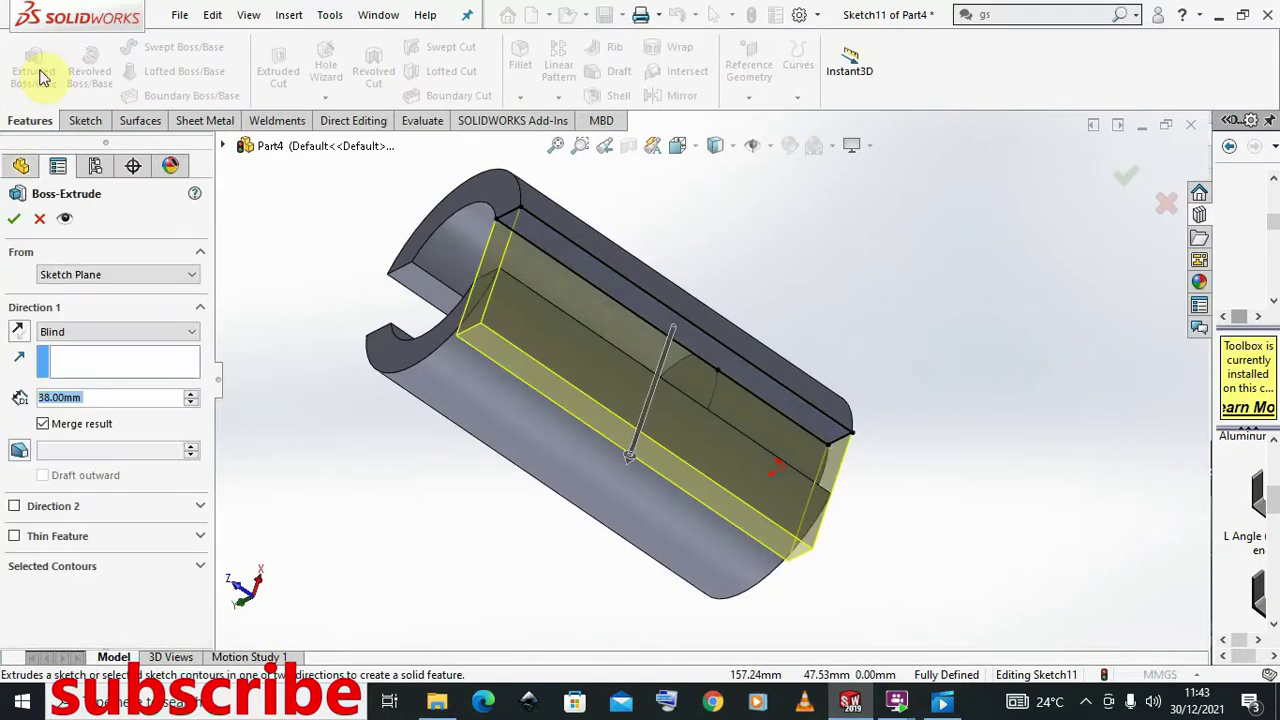
pyautogui.moveTo(659, 427); pyautogui.dragTo(638, 447, button='middle')
pyautogui.scroll(-2, 633, 452)
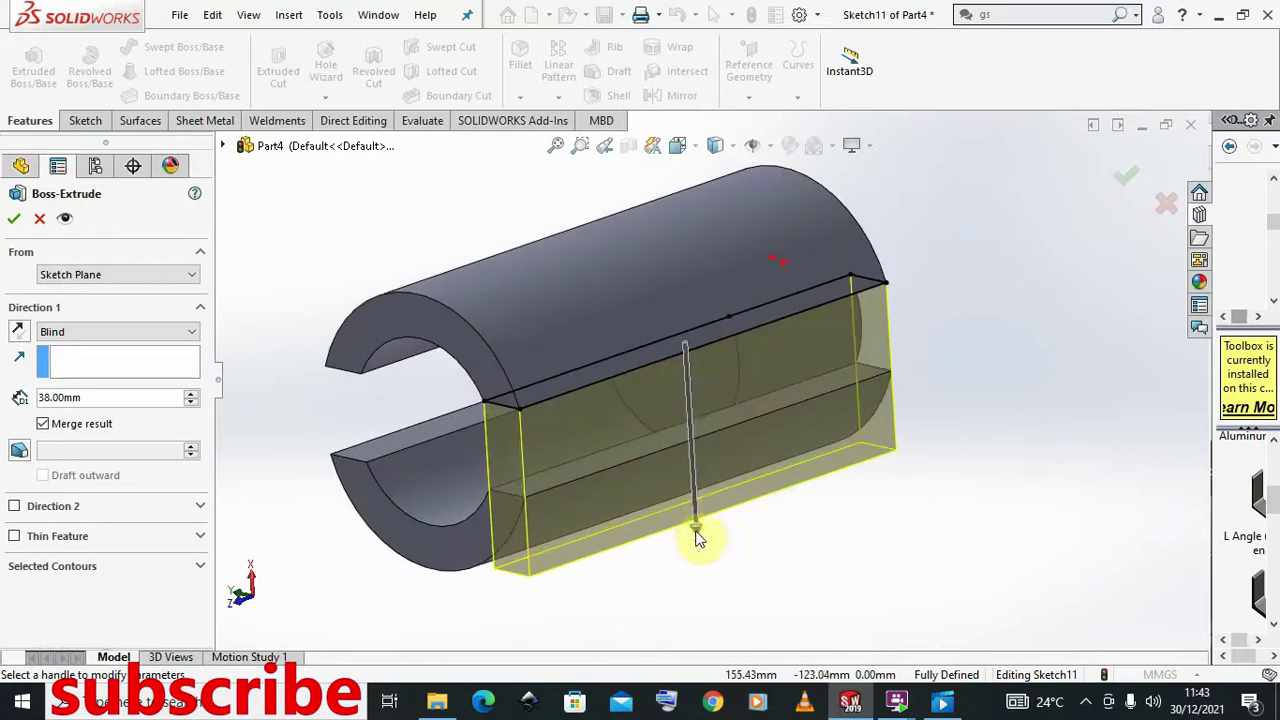
pyautogui.moveTo(695, 527); pyautogui.dragTo(687, 395)
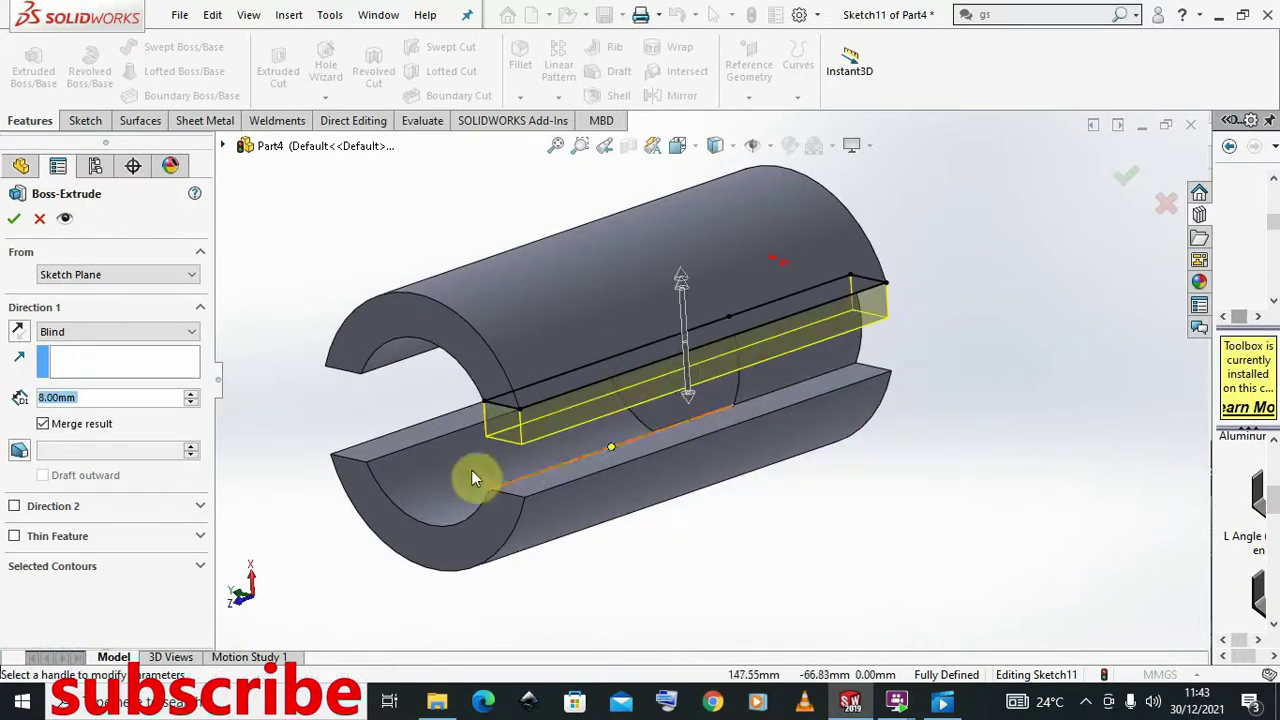
pyautogui.click(108, 333)
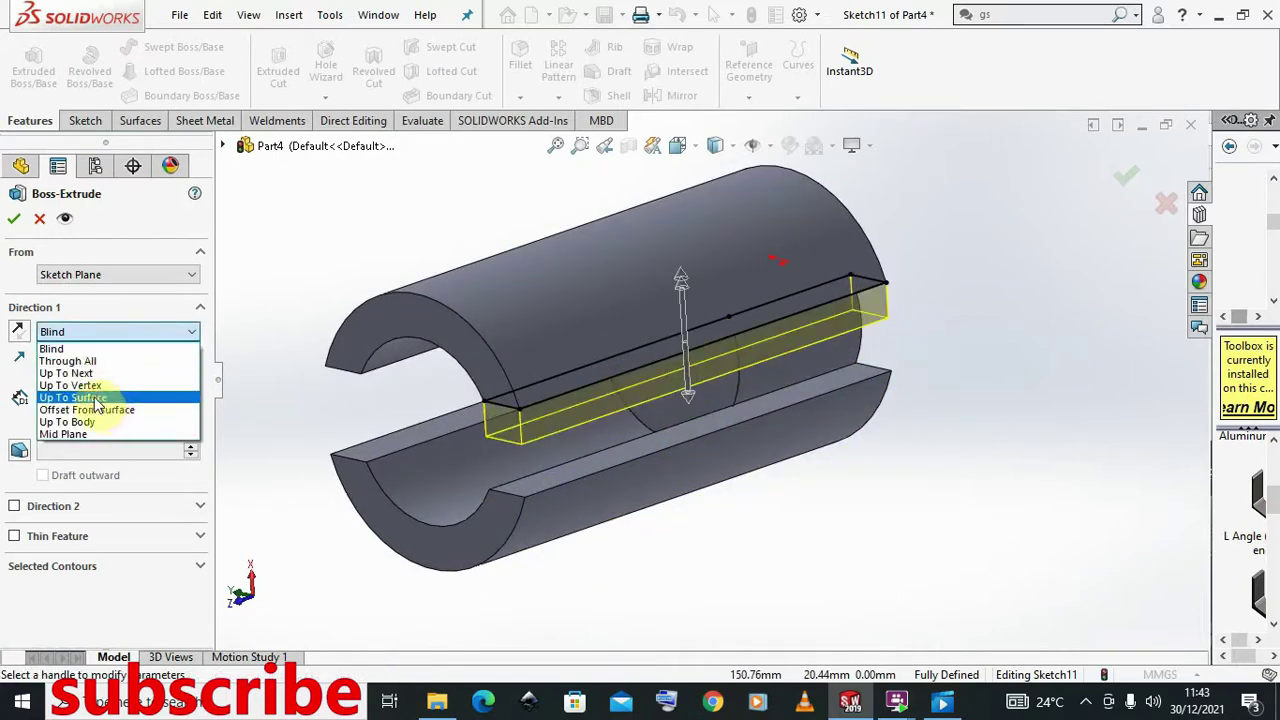
pyautogui.click(97, 402)
pyautogui.click(568, 478)
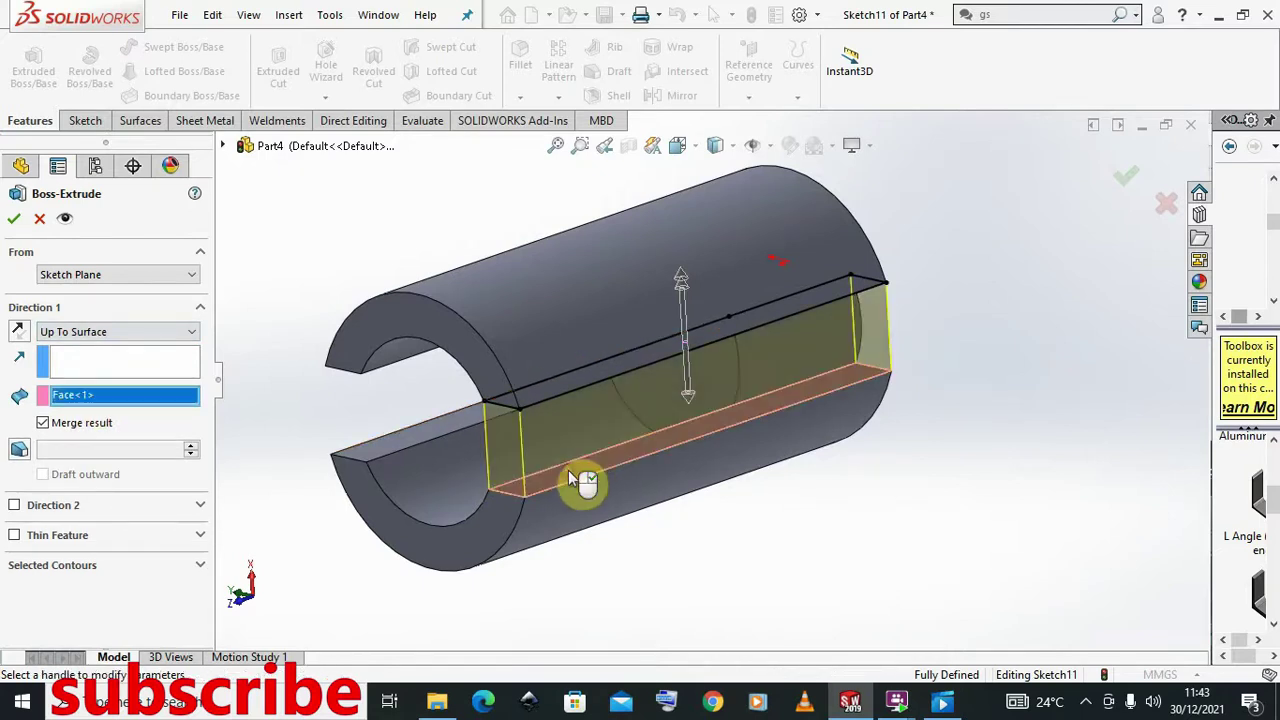
pyautogui.click(13, 219)
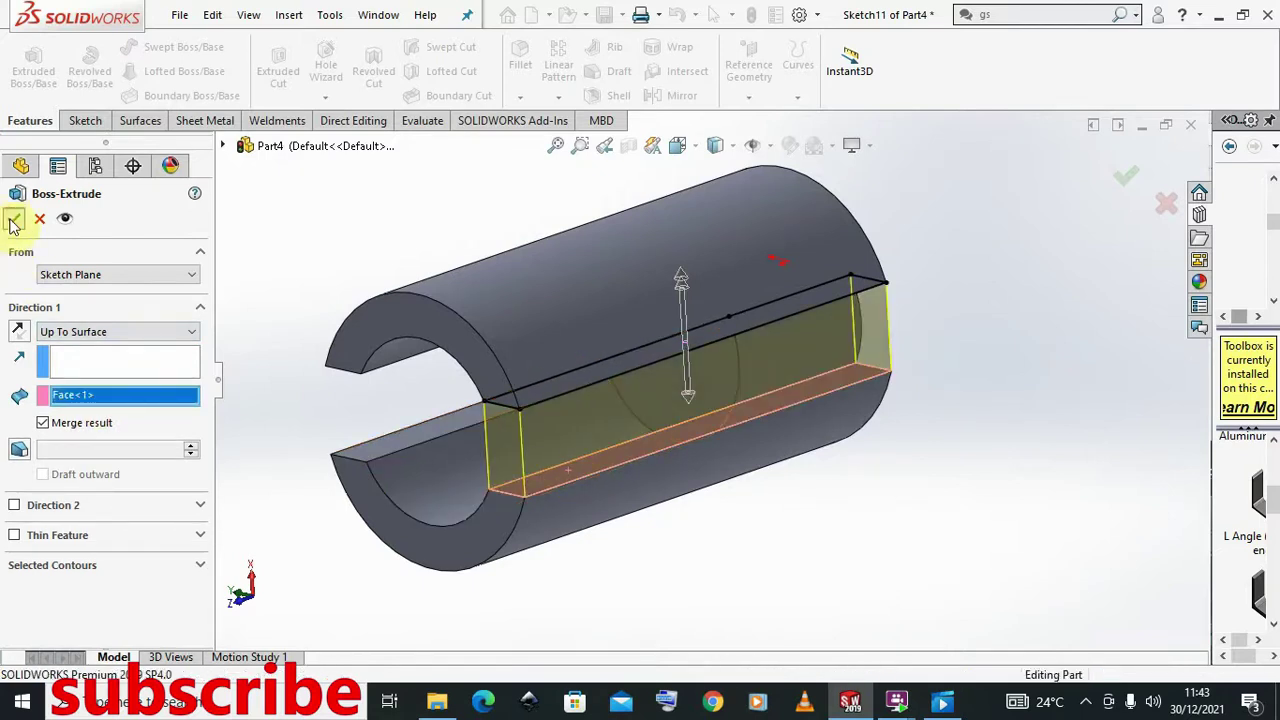
# - Start a sketch on the open C-shaped end face of the cylinder and convert its edges into sketch entities
pyautogui.moveTo(457, 471); pyautogui.dragTo(531, 542, button='middle')
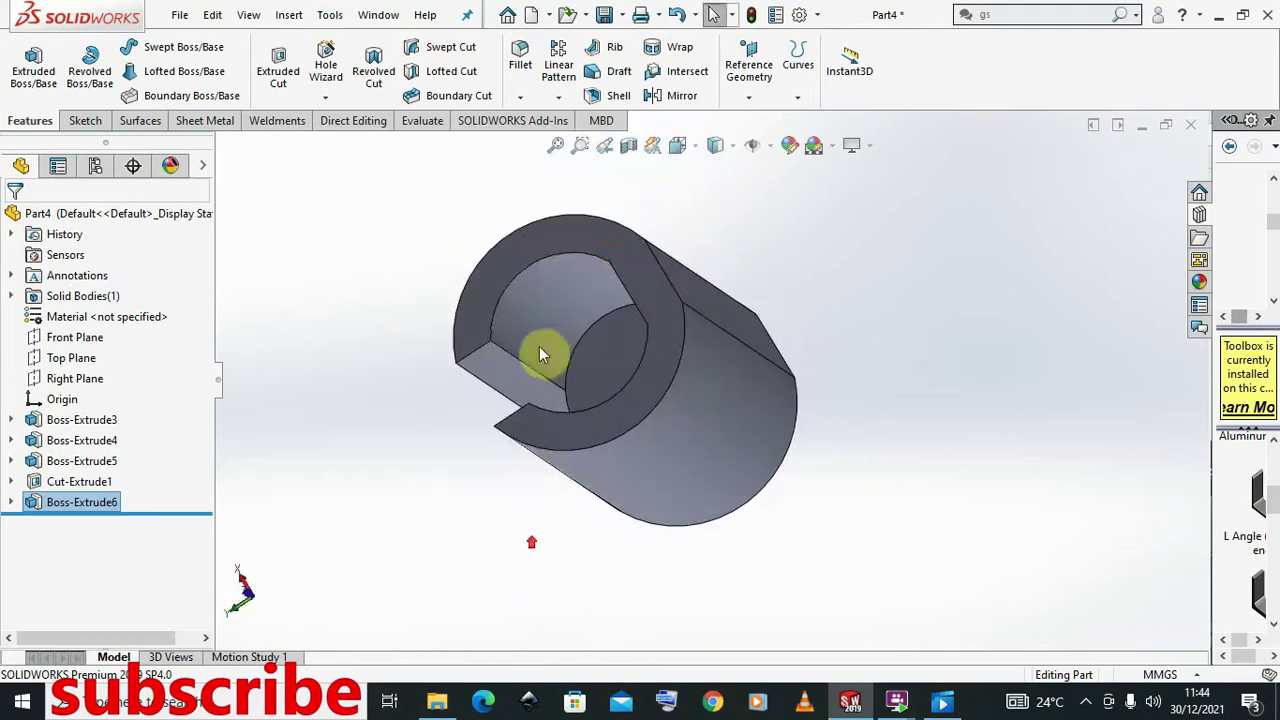
pyautogui.click(535, 248)
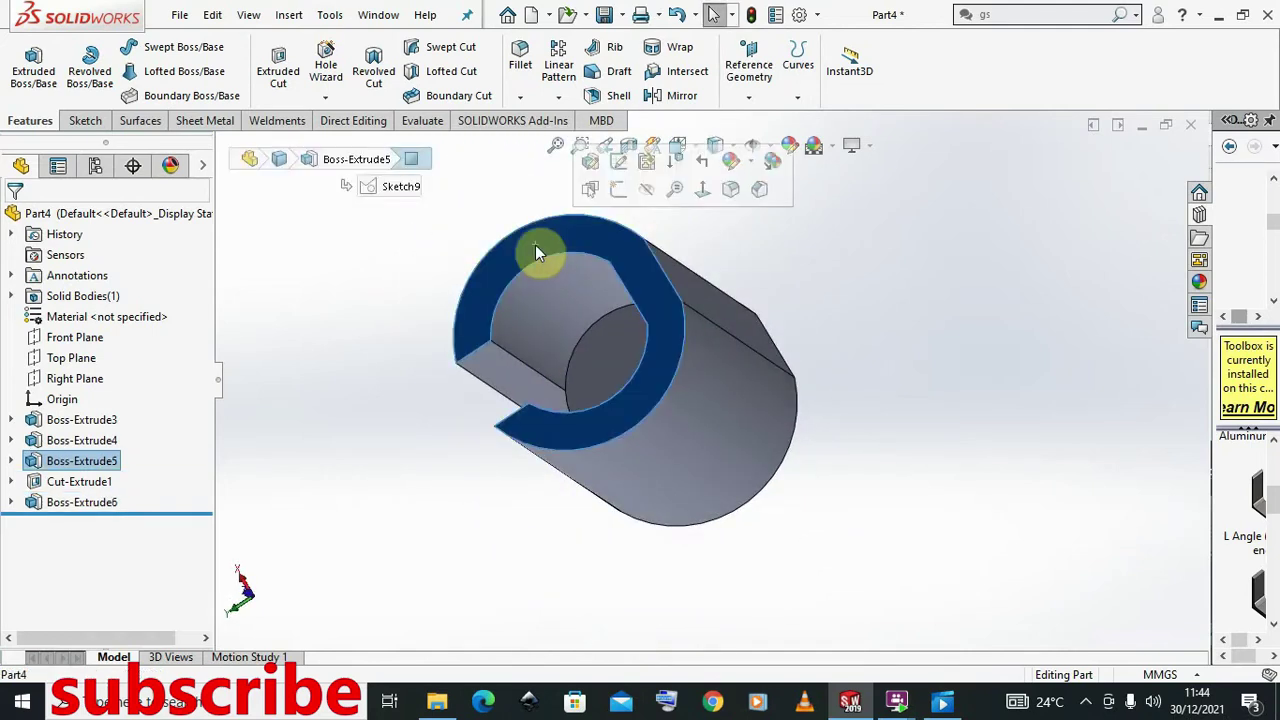
pyautogui.rightClick(574, 233)
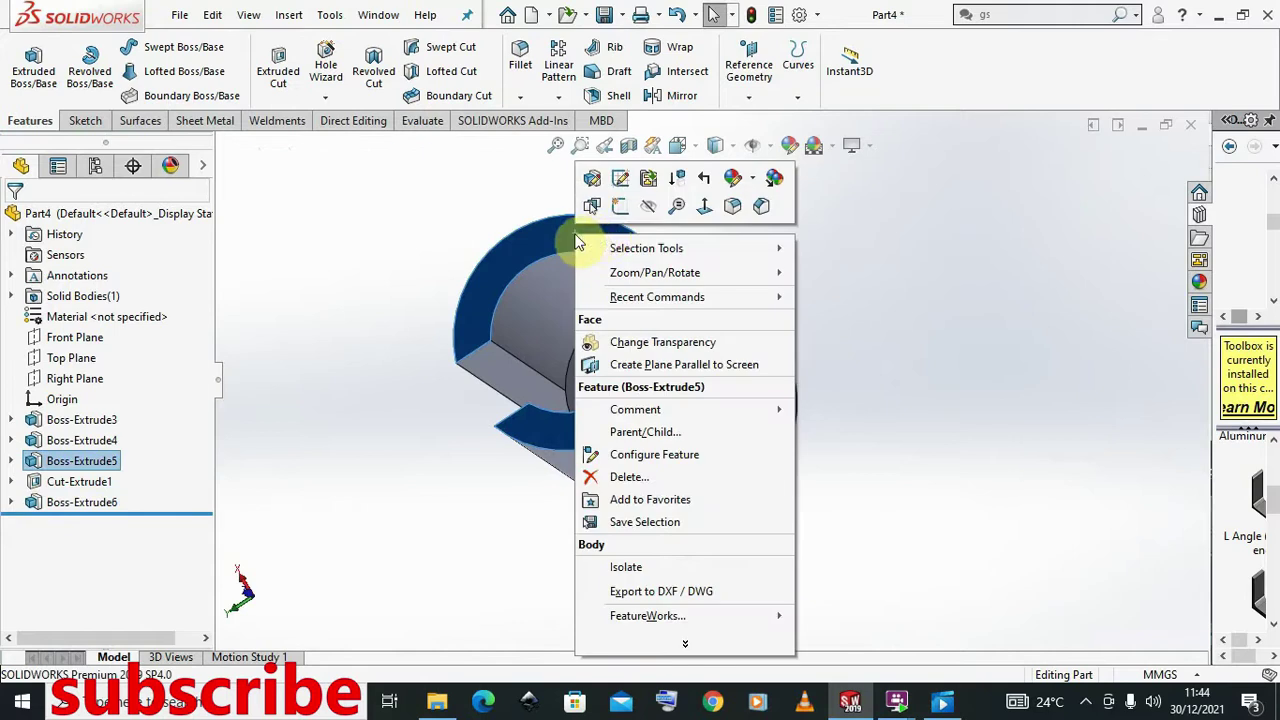
pyautogui.click(621, 205)
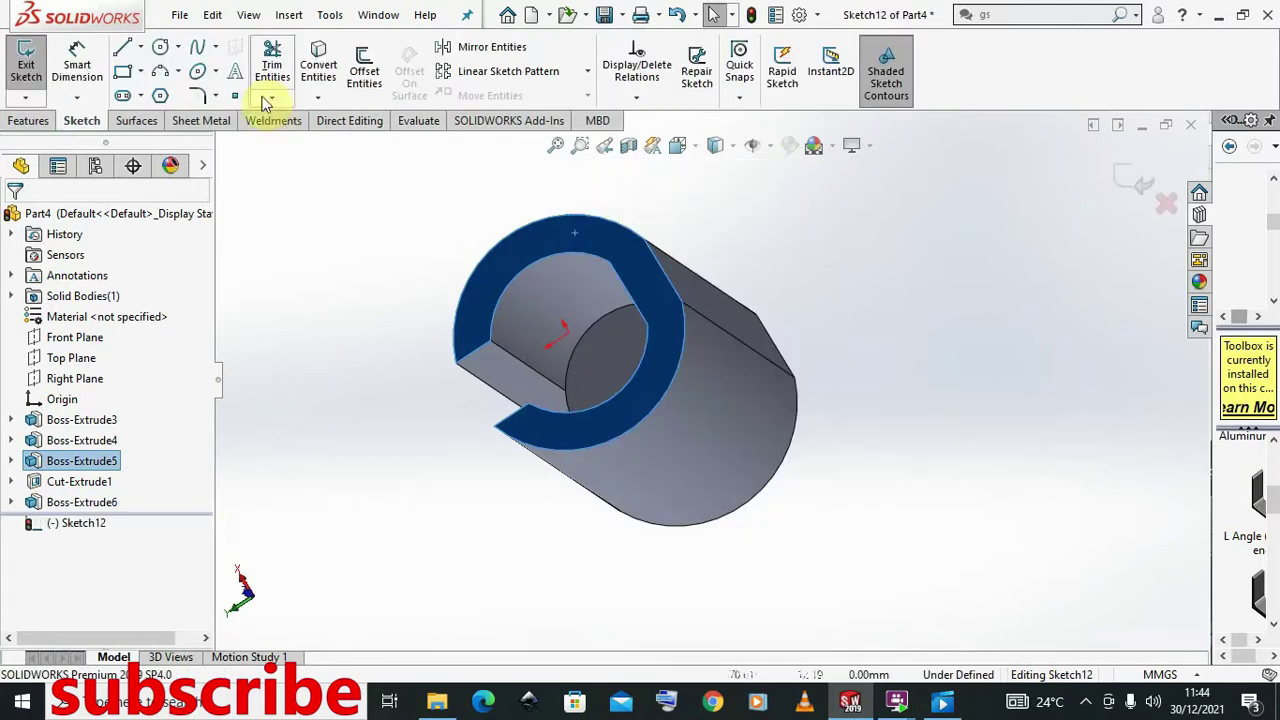
pyautogui.rightClick(646, 291)
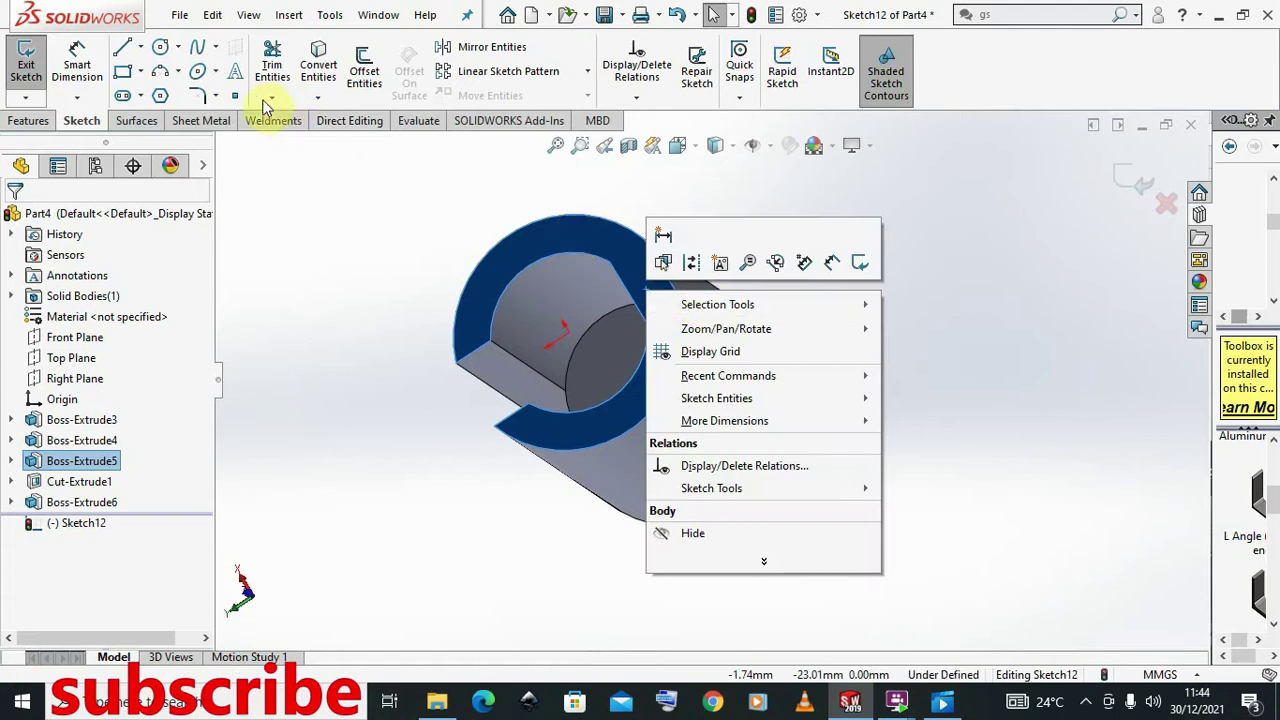
pyautogui.click(318, 98)
pyautogui.click(336, 118)
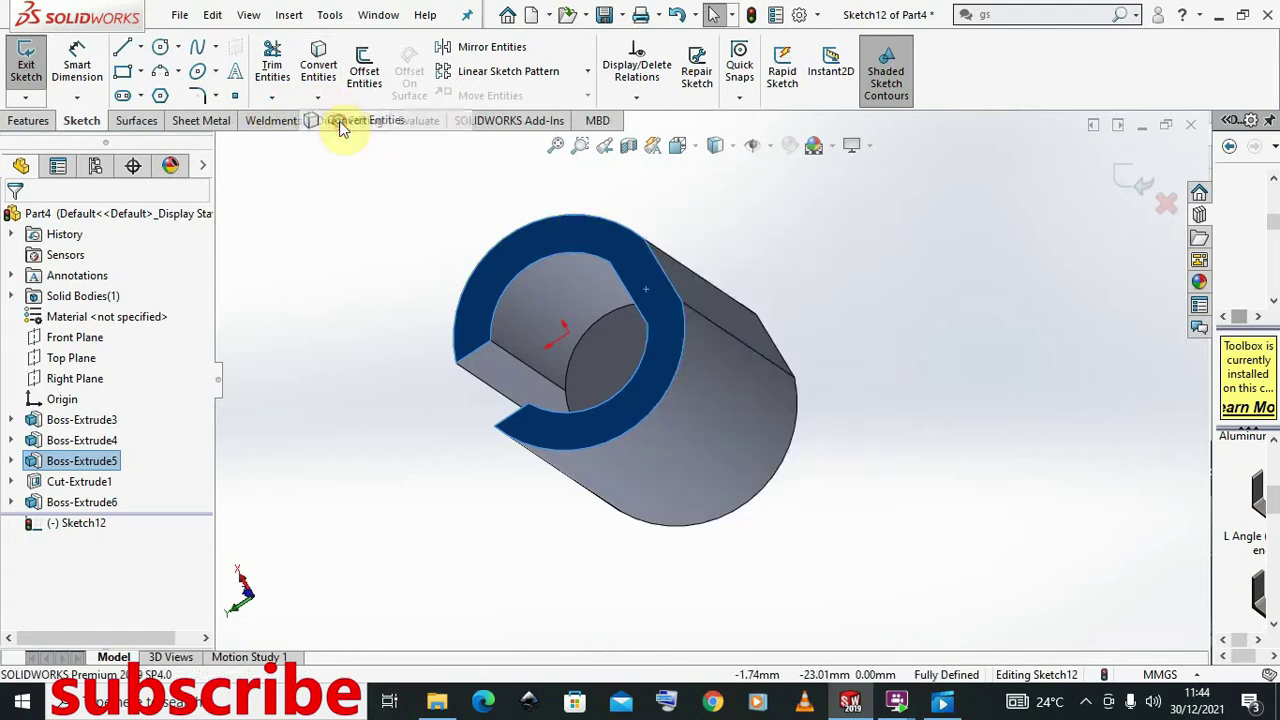
# - Extrude the converted end-face profile as an 8 mm blind boss with merged result, adding an inward draft and increasing its angle
pyautogui.moveTo(609, 380)
pyautogui.mouseDown(button='middle')
pyautogui.moveTo(631, 440)
pyautogui.moveTo(607, 407)
pyautogui.moveTo(692, 368)
pyautogui.moveTo(601, 309)
pyautogui.mouseUp(button='middle')
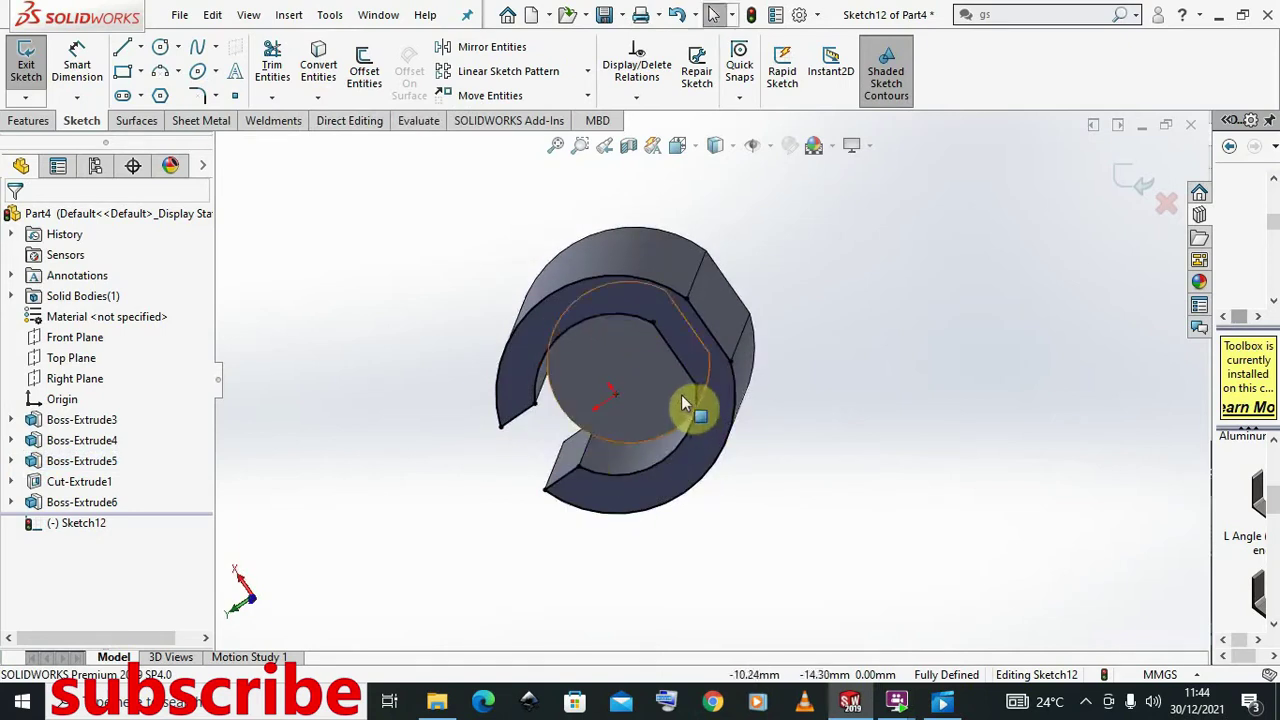
pyautogui.scroll(-5, 690, 376)
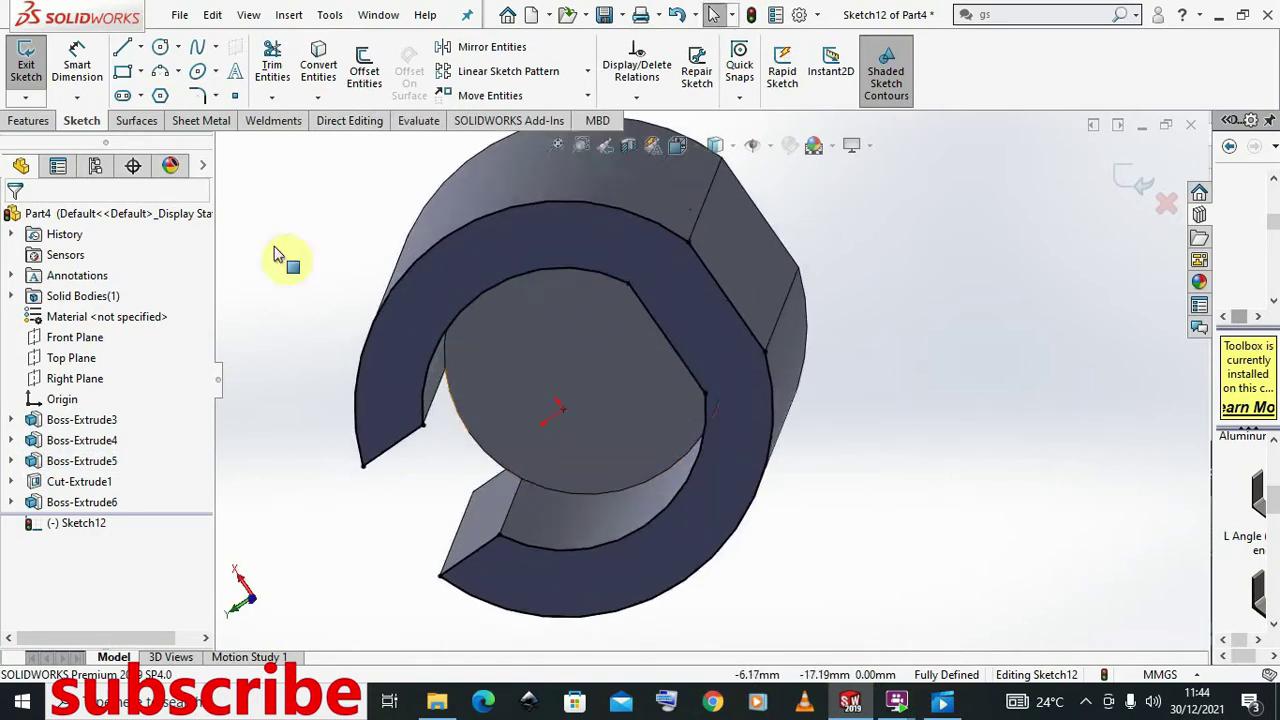
pyautogui.click(28, 121)
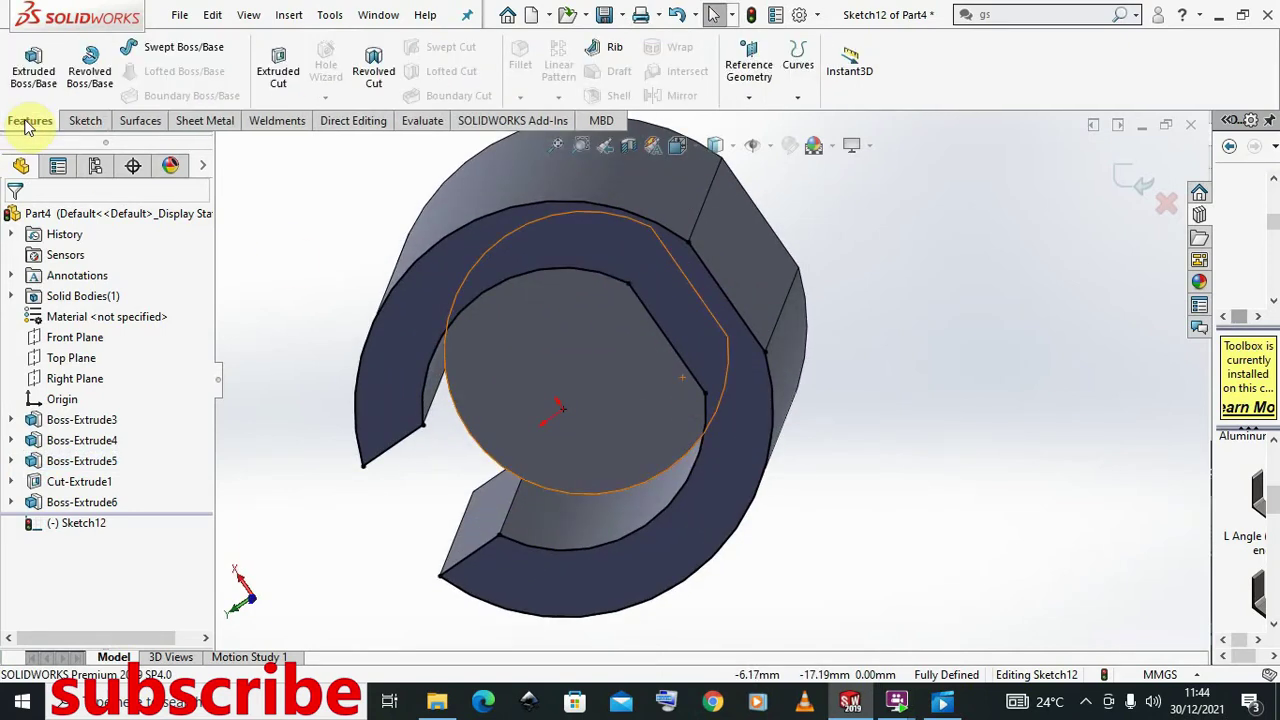
pyautogui.click(30, 63)
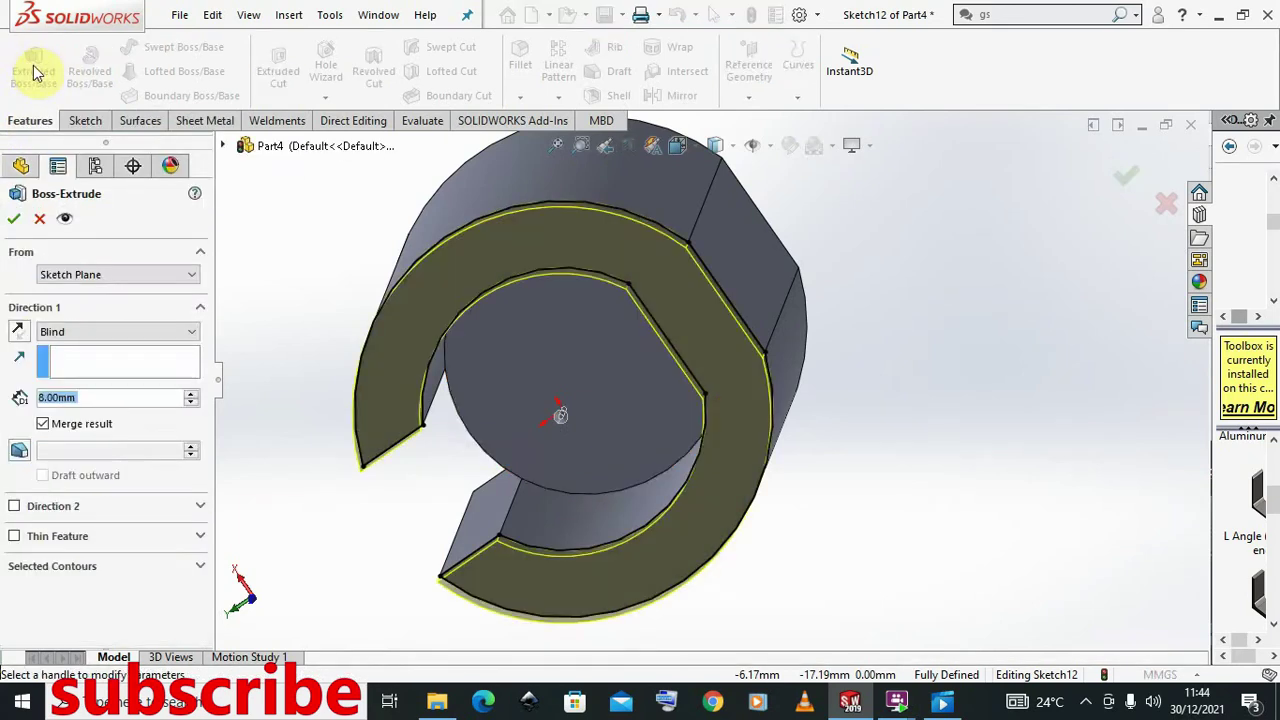
pyautogui.click(19, 451)
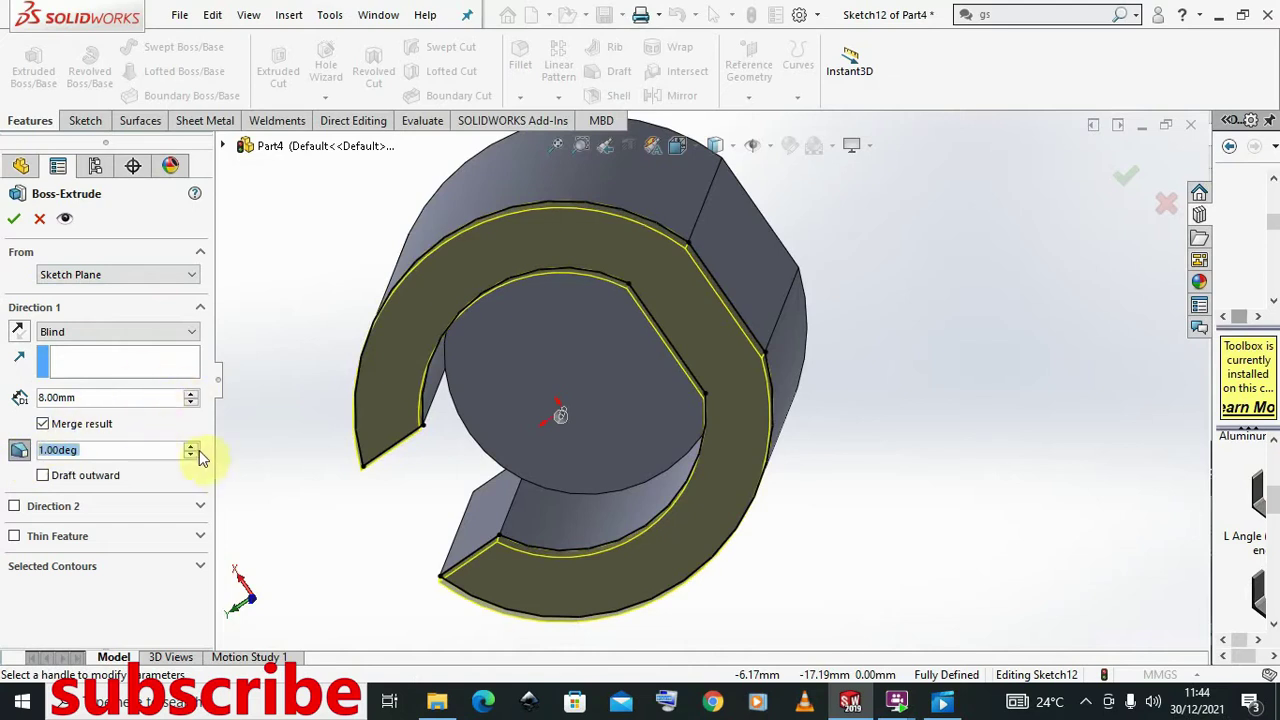
pyautogui.moveTo(192, 447); pyautogui.dragTo(192, 447)
pyautogui.click(13, 219)
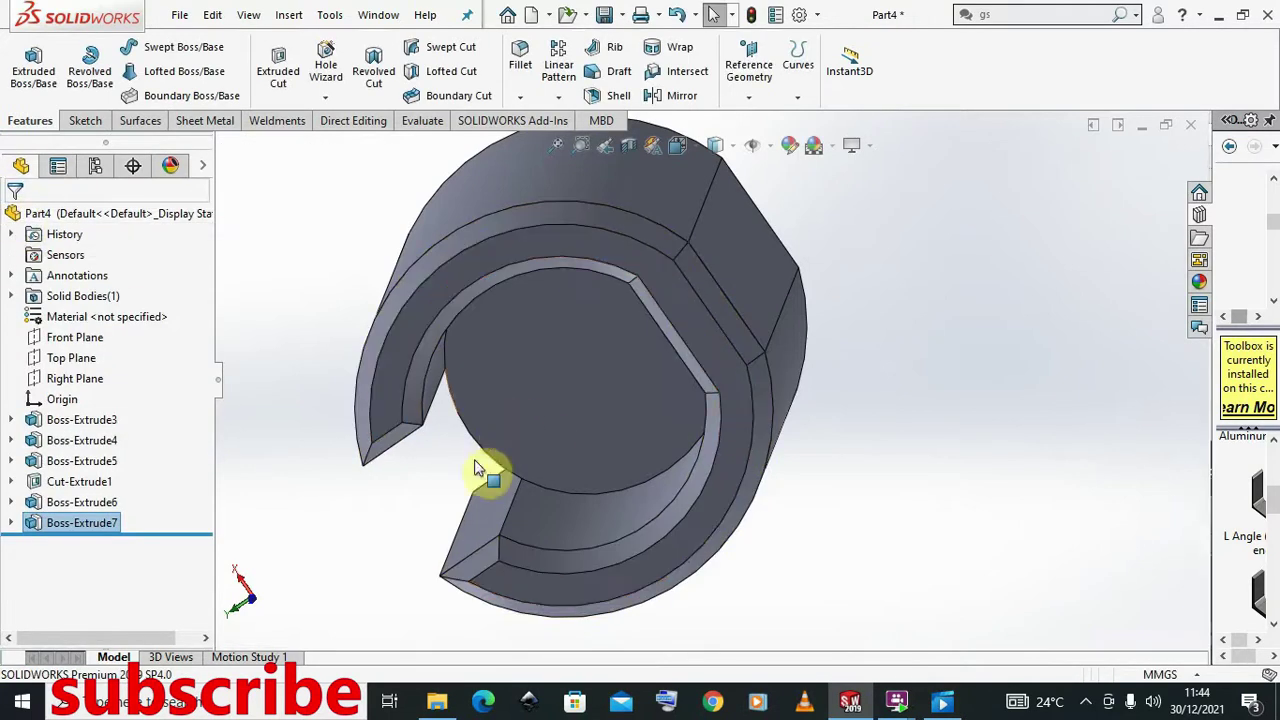
pyautogui.moveTo(517, 503); pyautogui.dragTo(731, 500, button='middle')
pyautogui.scroll(5, 617, 433)
pyautogui.scroll(-5, 688, 395)
pyautogui.scroll(2, 712, 395)
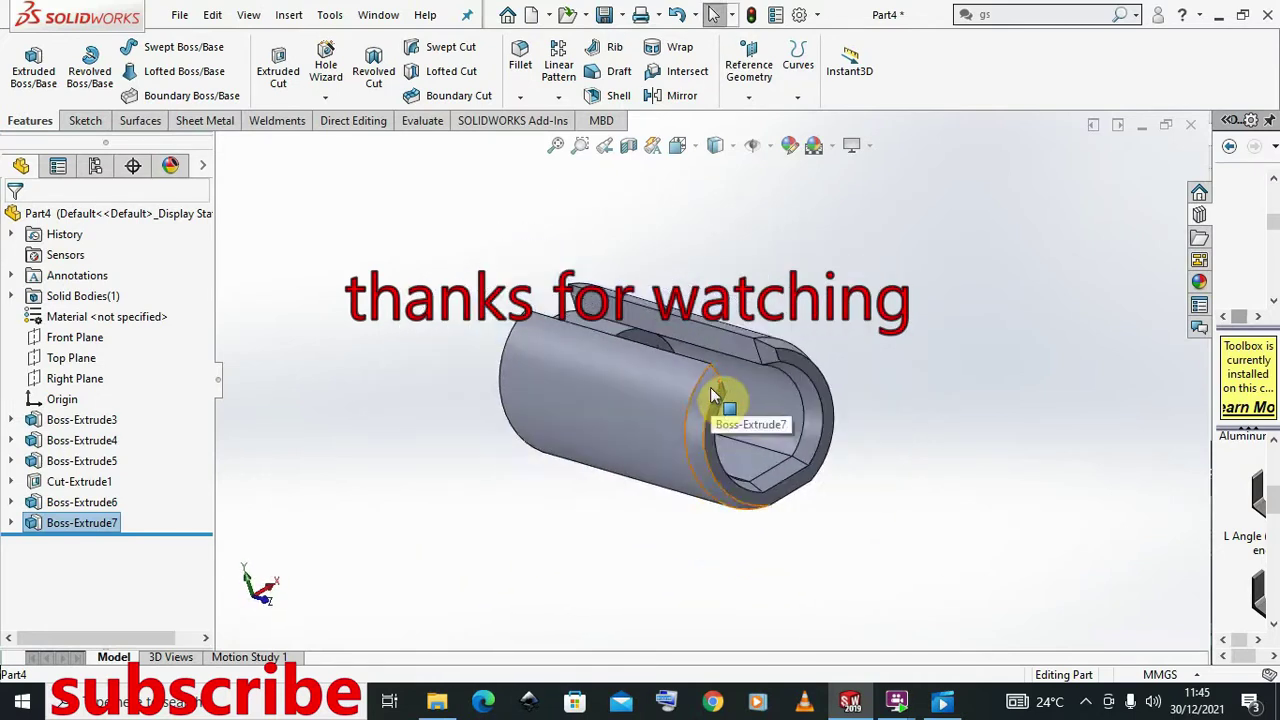